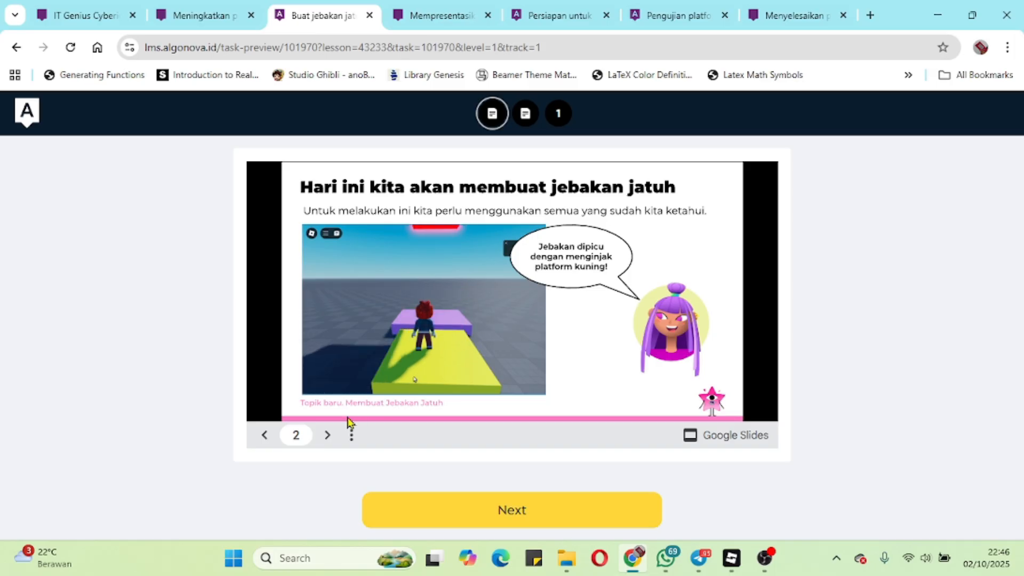
Advance the lesson slides from slide 2 to slide 5, the labelled diagram of the falling trap's parts.
click(501, 358)
click(502, 356)
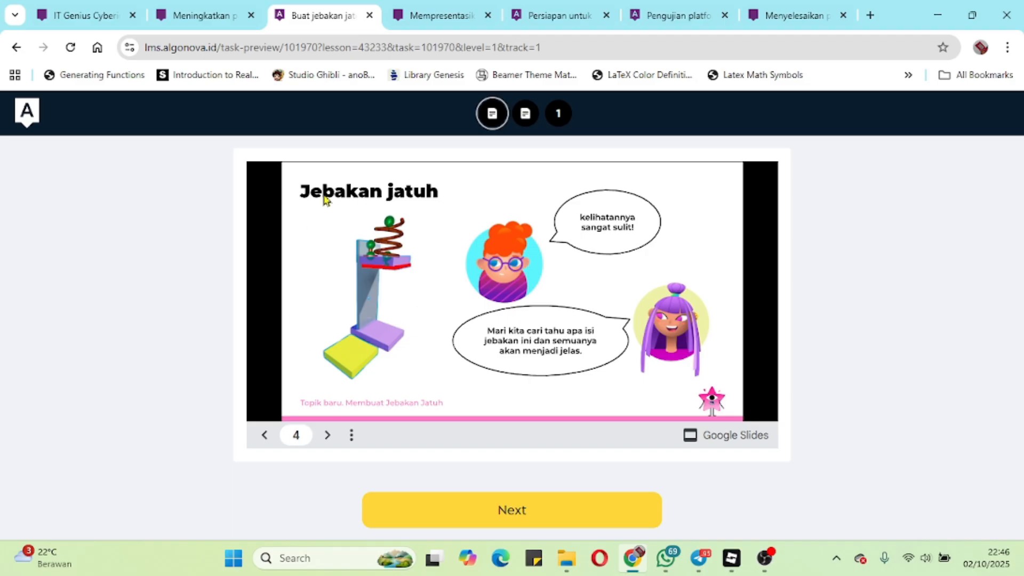
click(427, 314)
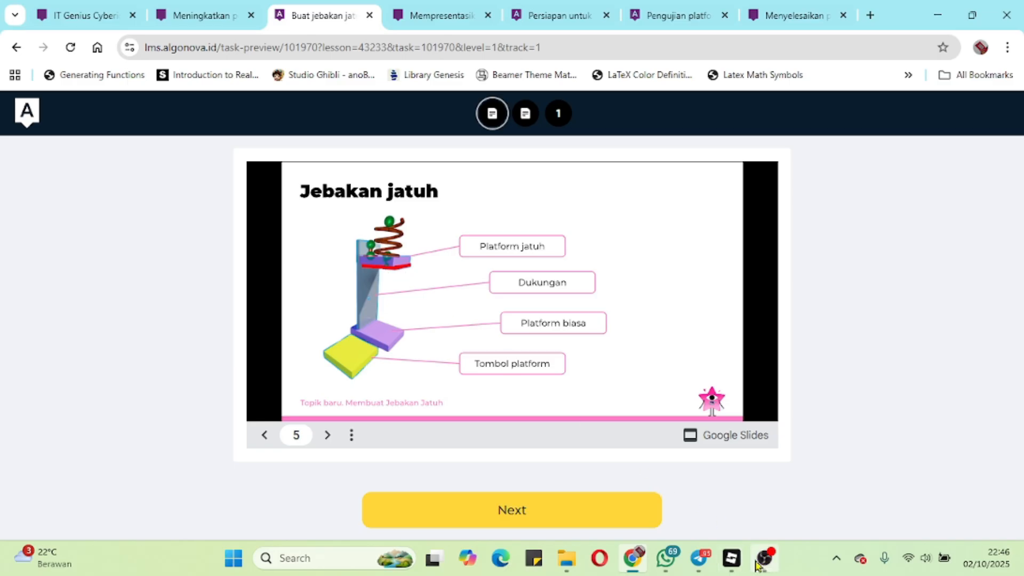
Switch to Roblox Studio, insert a block part and place it on the baseplate beside the spawn location.
mouse_move(734, 555)
click(791, 497)
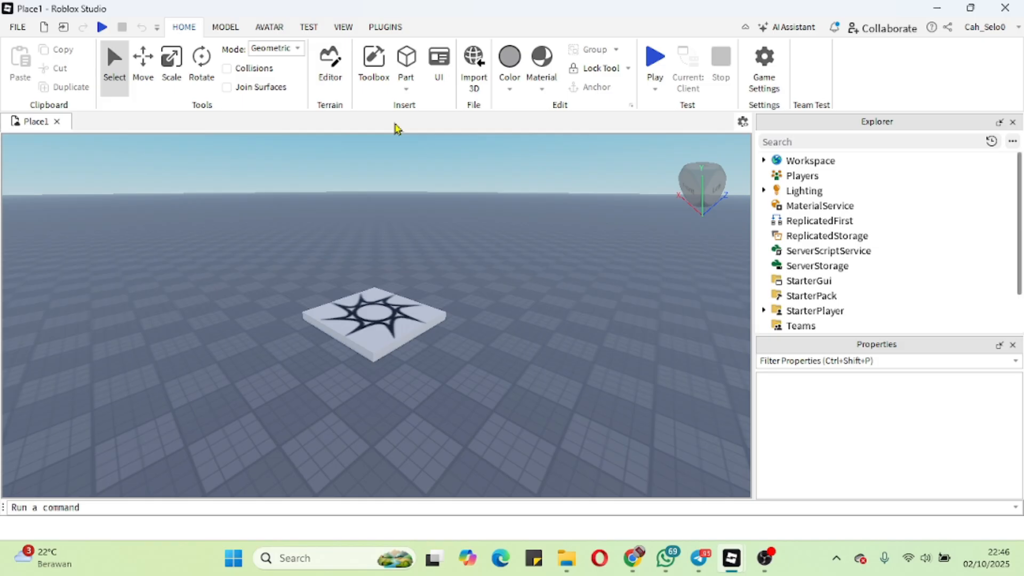
click(406, 85)
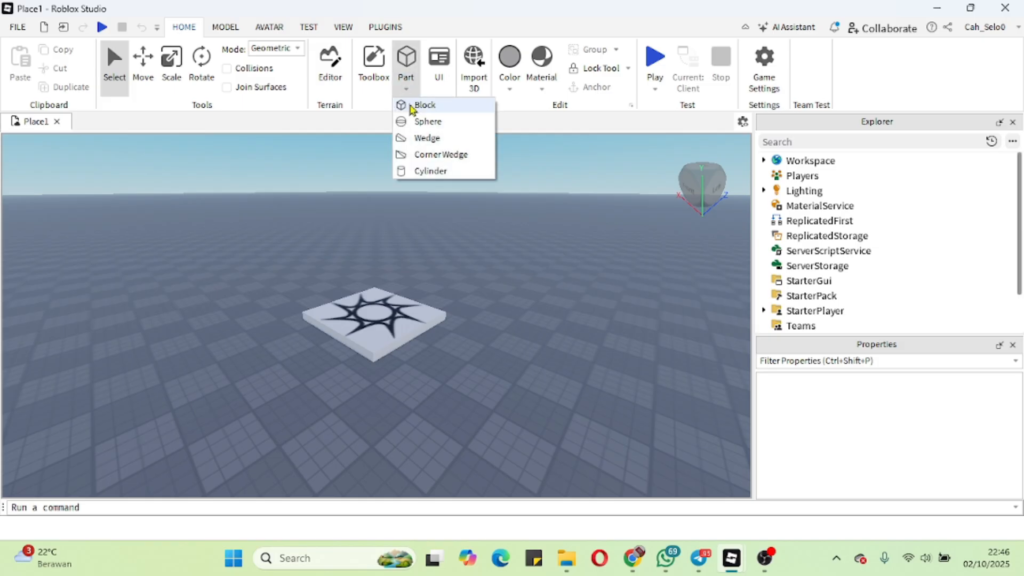
click(422, 105)
drag(382, 313, 504, 381)
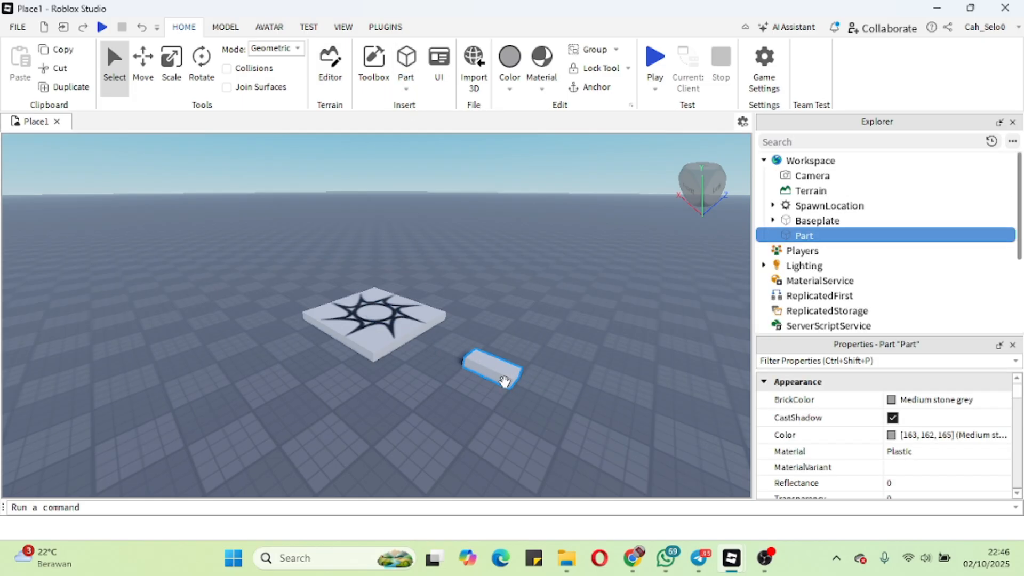
Scale the block into a wide flat platform and move it farther from the spawn location.
click(172, 60)
drag(477, 383, 434, 428)
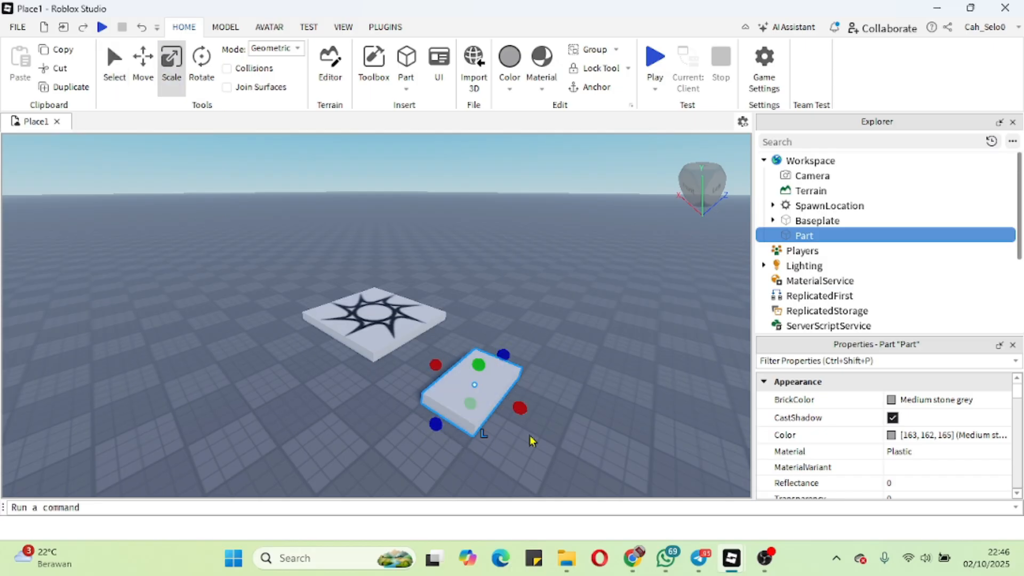
drag(520, 409, 569, 446)
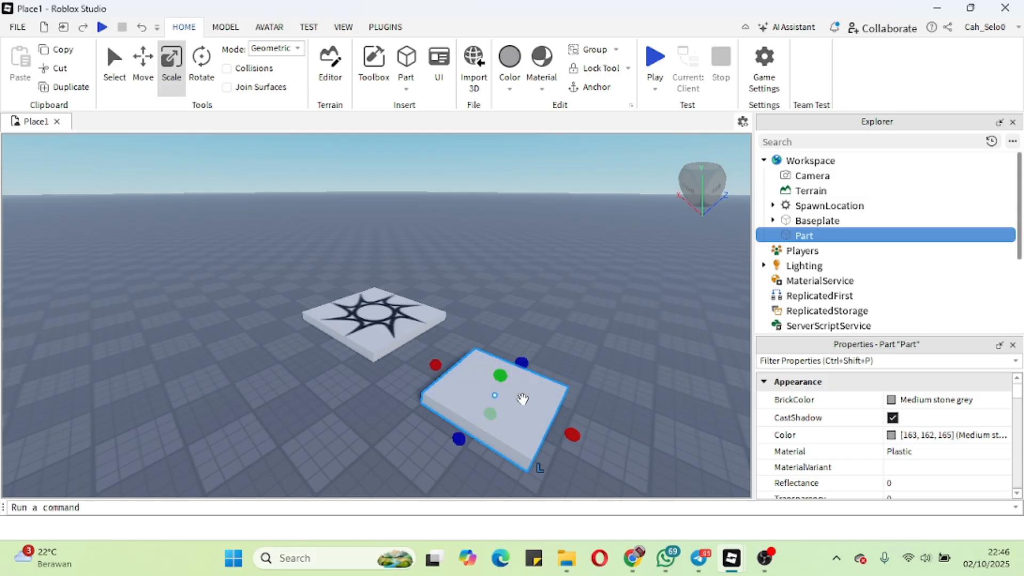
drag(522, 399, 625, 434)
right_drag(681, 388, 681, 388)
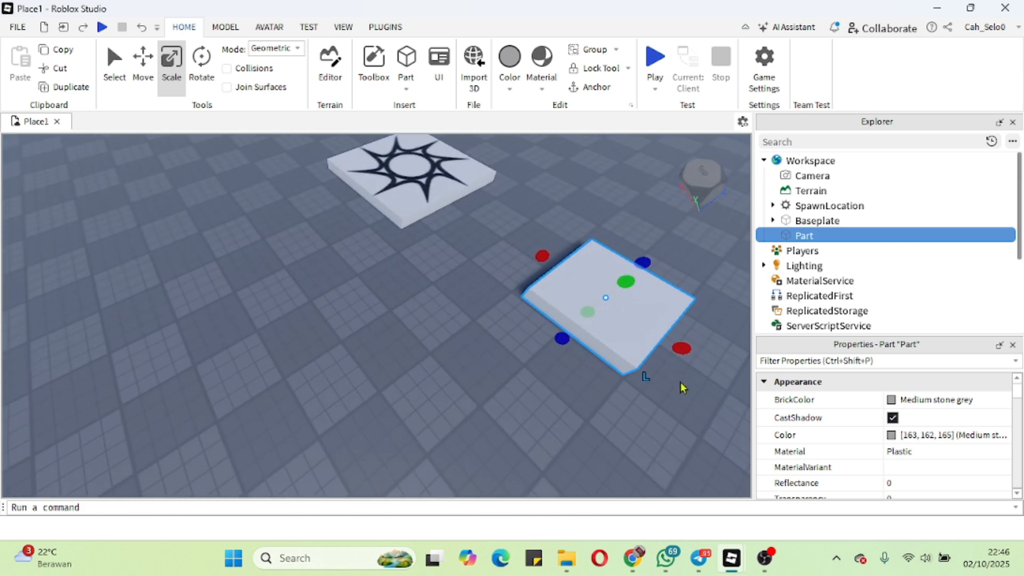
drag(645, 262, 656, 253)
drag(552, 248, 543, 244)
right_drag(684, 279, 687, 288)
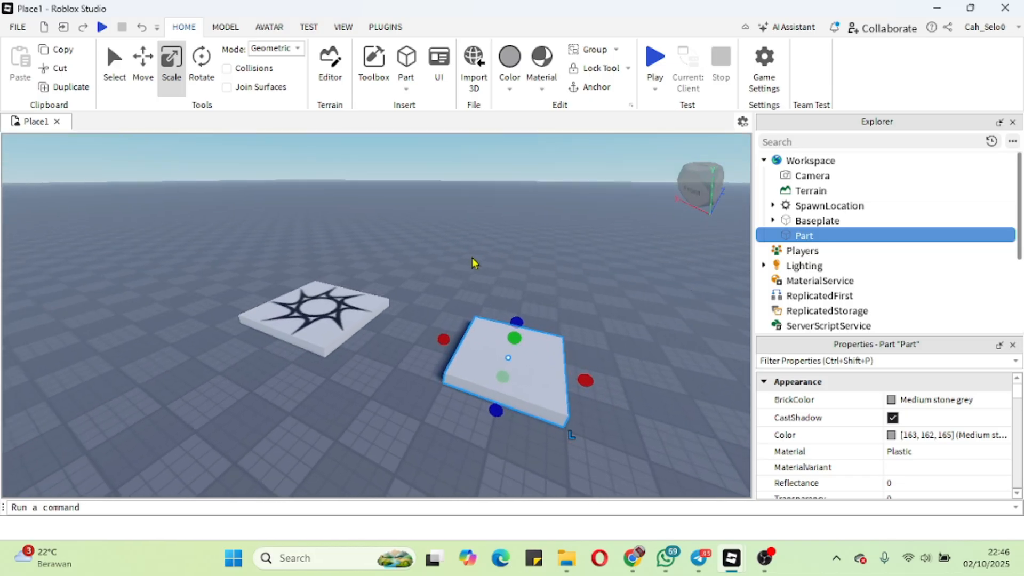
drag(540, 366, 599, 395)
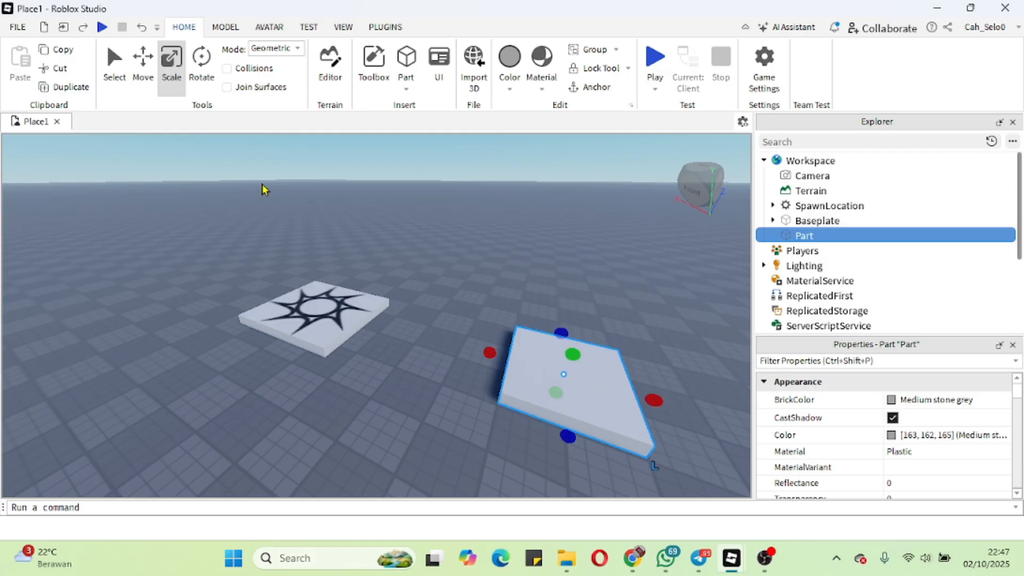
Duplicate the platform and move the copy along the red axis into the gap beside the spawn location.
click(74, 87)
click(135, 80)
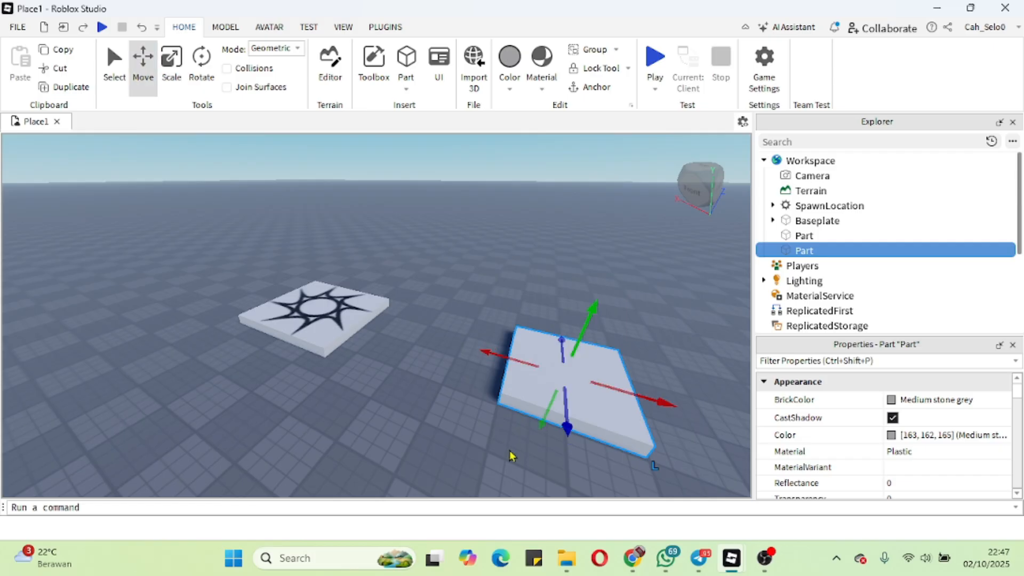
drag(500, 350, 394, 338)
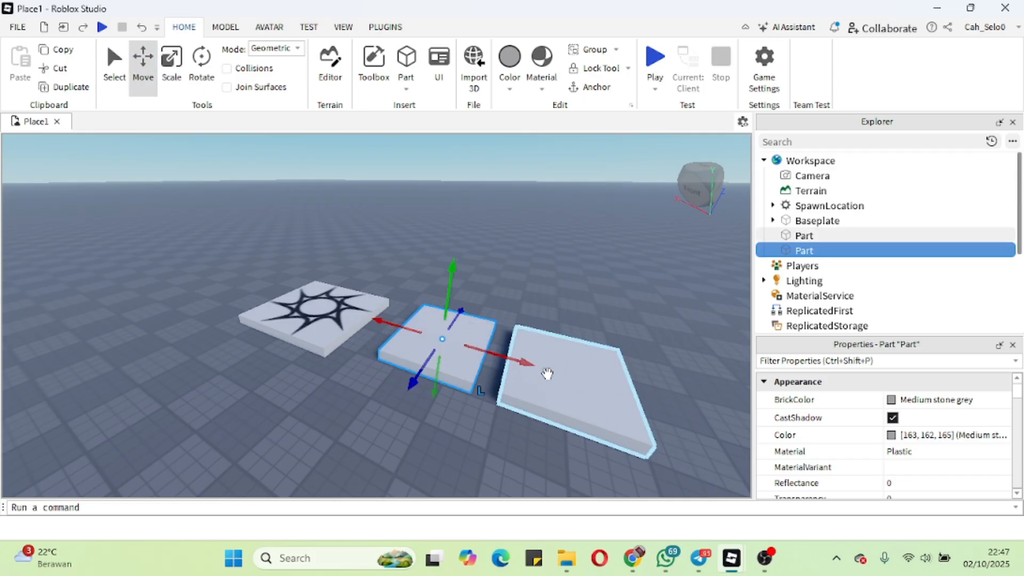
Duplicate the platform farthest from the spawn and move the copy along the blue axis to overlap its back edge.
click(585, 384)
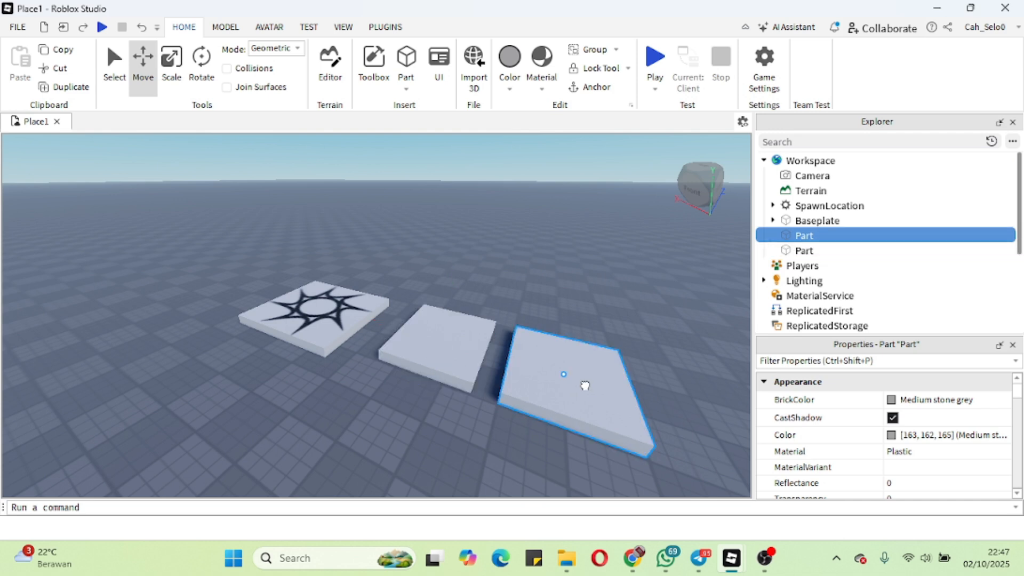
click(75, 87)
drag(567, 426, 585, 353)
scroll(587, 357, up, 2)
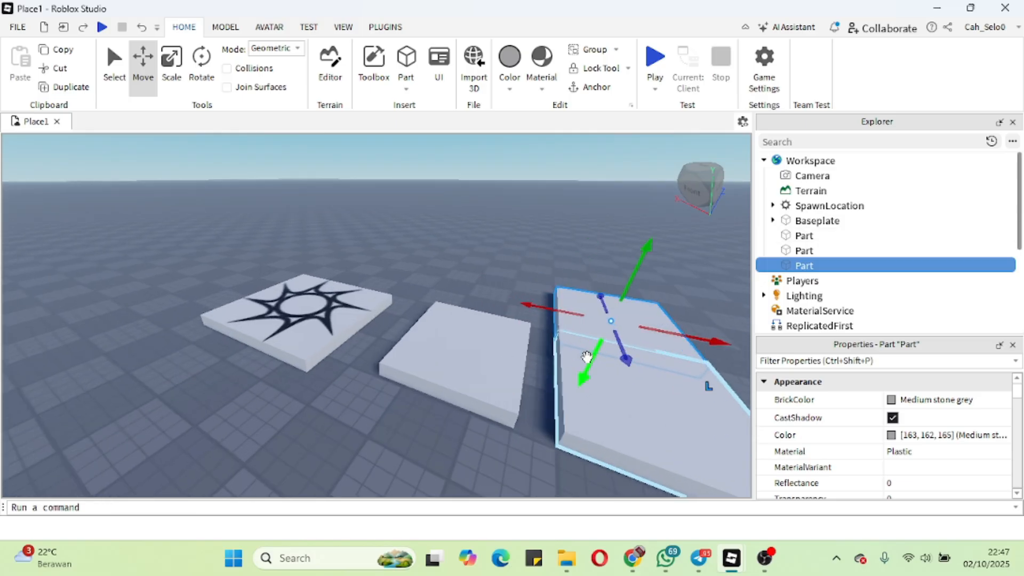
scroll(587, 356, up, 3)
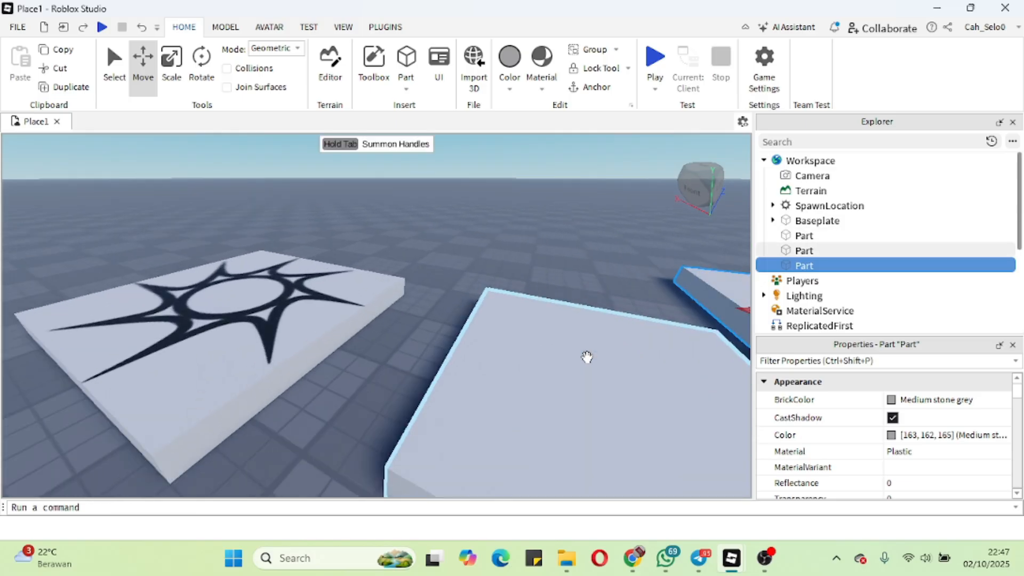
key(d)
right_drag(570, 418, 570, 418)
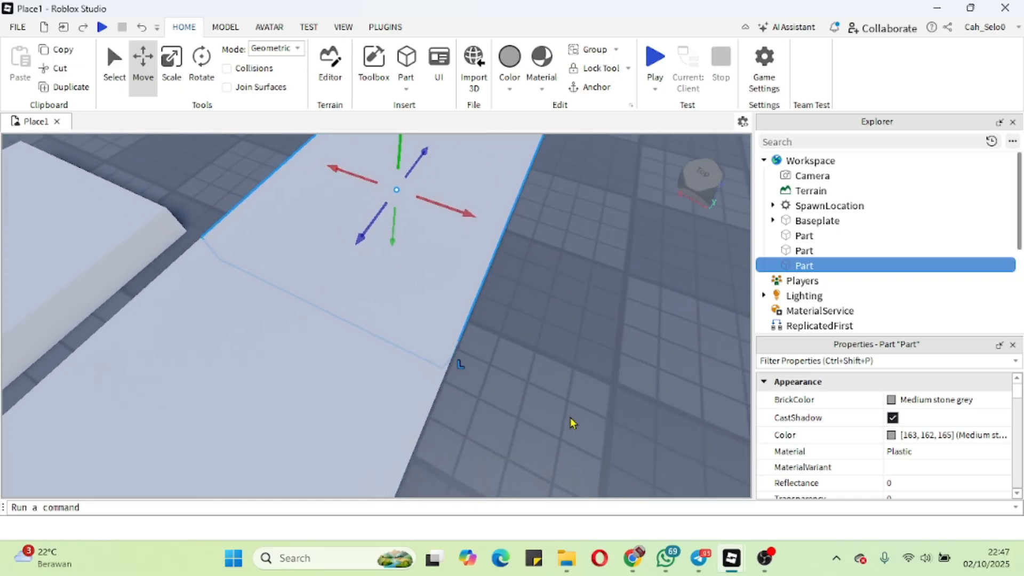
drag(368, 224, 374, 221)
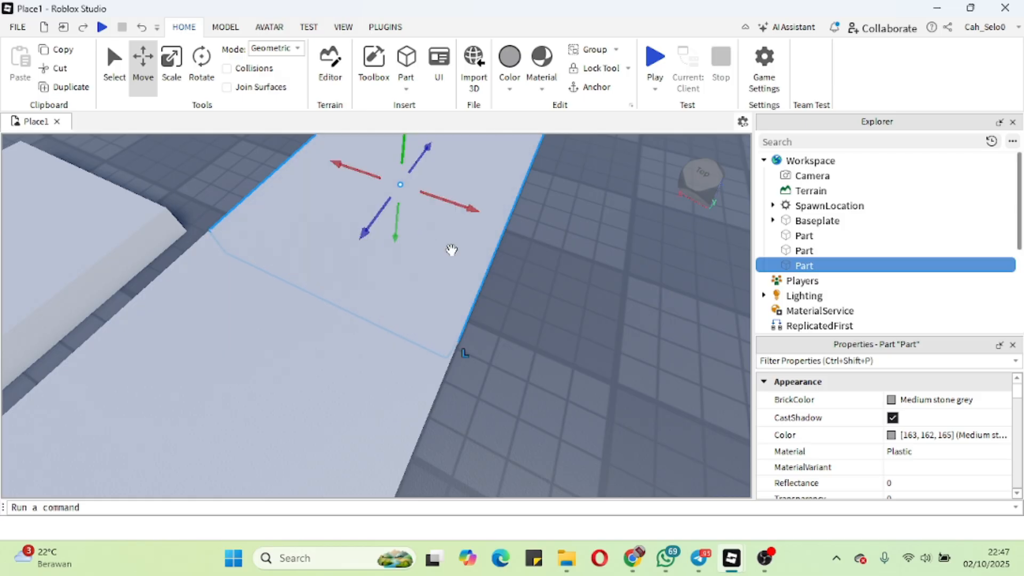
right_drag(518, 300, 514, 292)
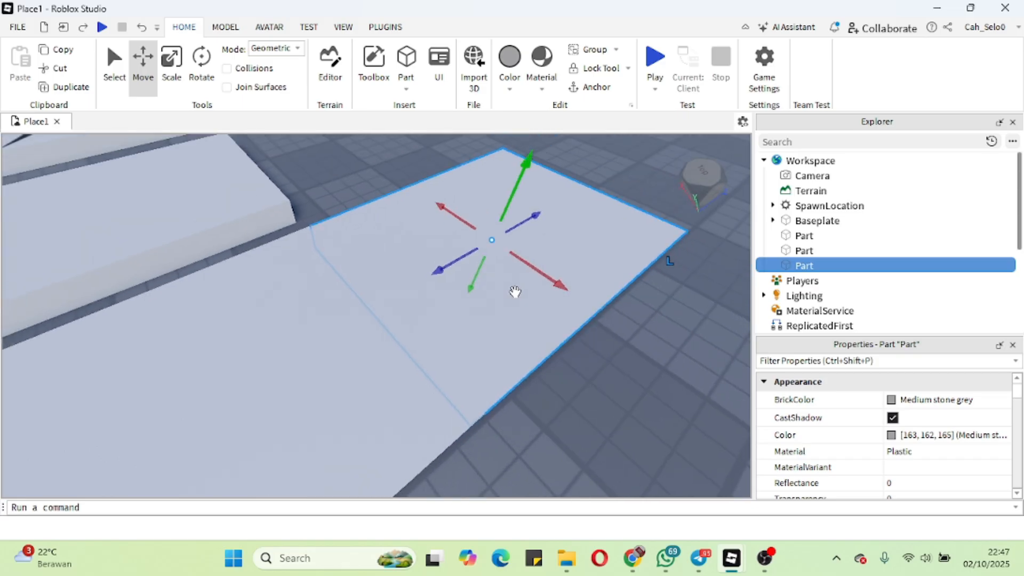
Scale the overlapping copy down to a thin strip and stretch it upward into a tall support wall behind the platform.
click(171, 59)
drag(584, 188, 415, 279)
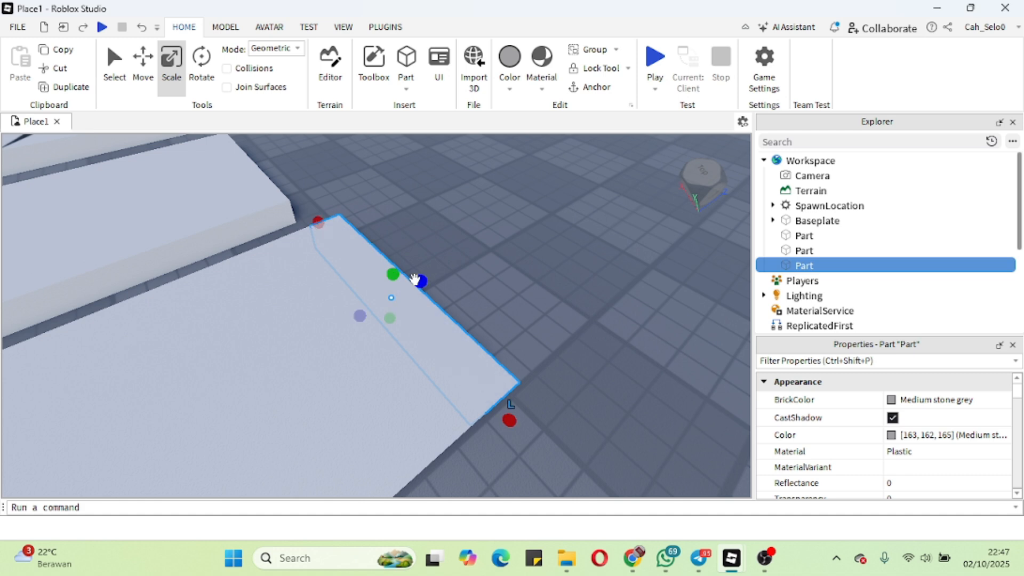
right_drag(507, 247, 506, 247)
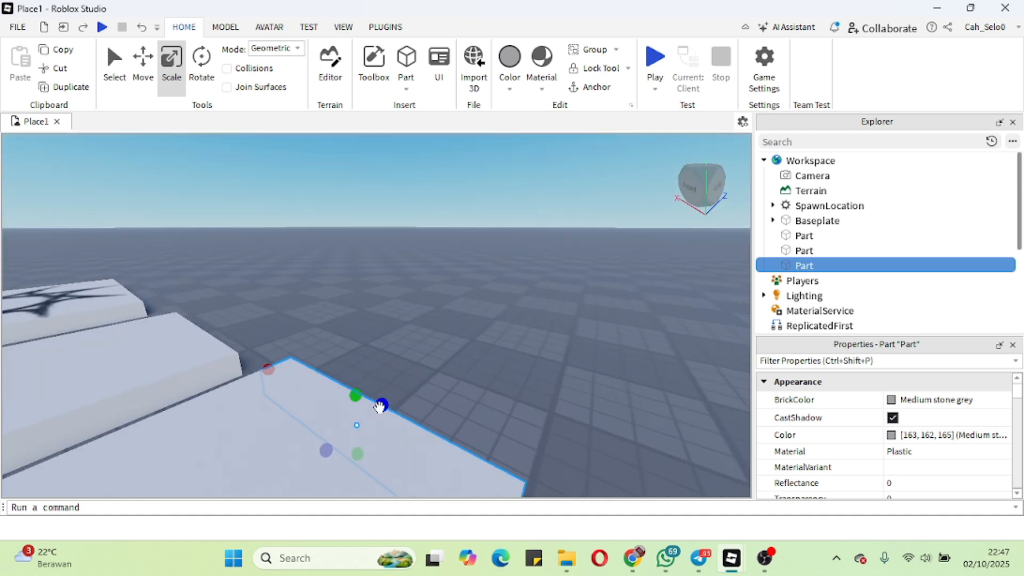
drag(356, 396, 373, 235)
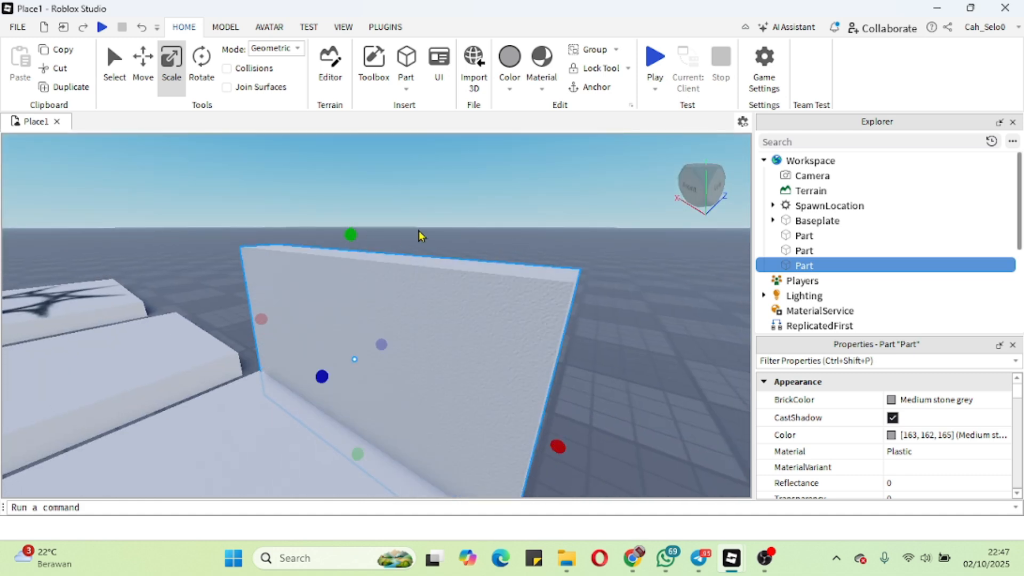
scroll(420, 235, down, 8)
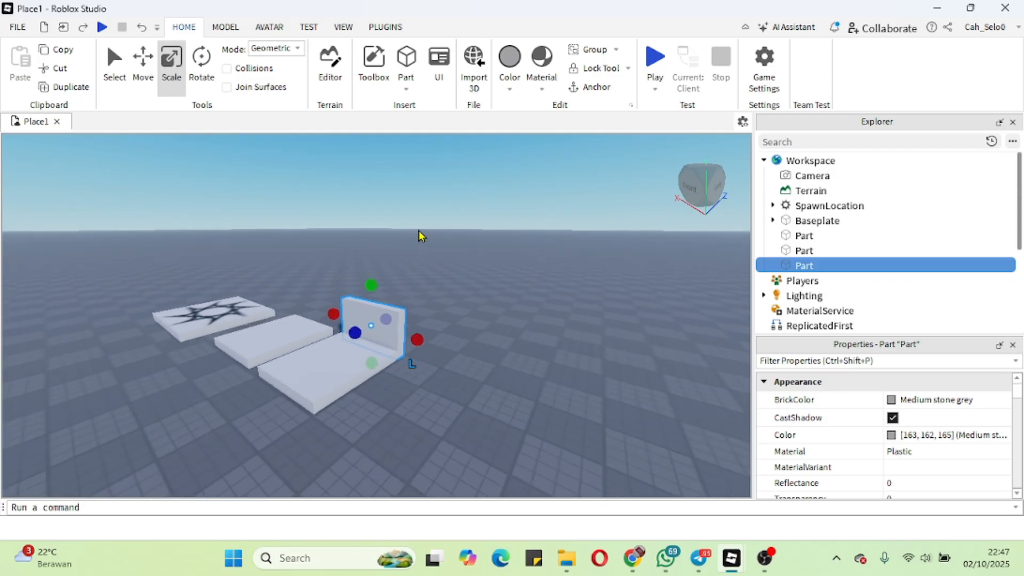
drag(375, 278, 380, 147)
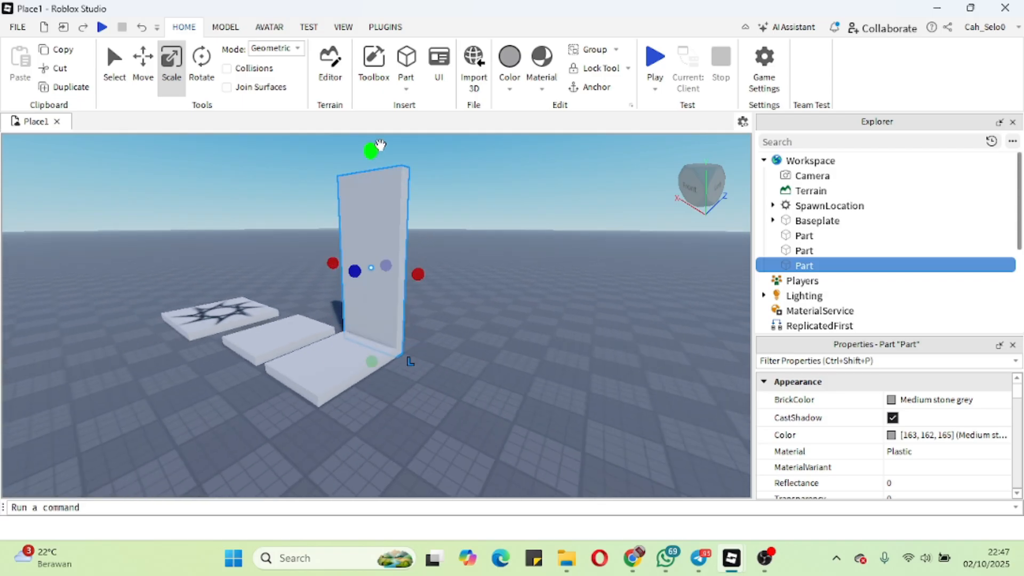
scroll(480, 223, up, 2)
scroll(480, 223, down, 2)
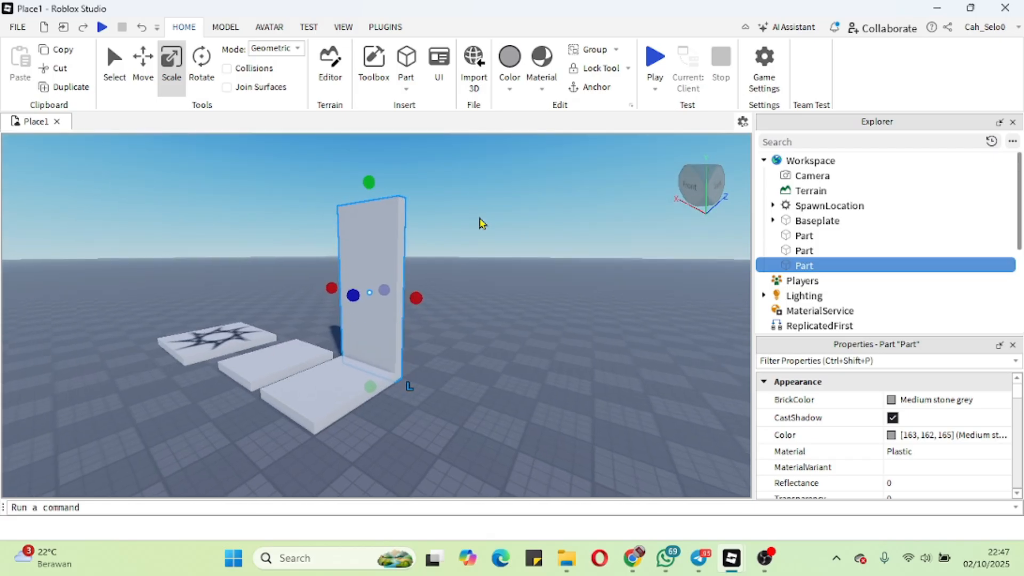
scroll(480, 223, up, 3)
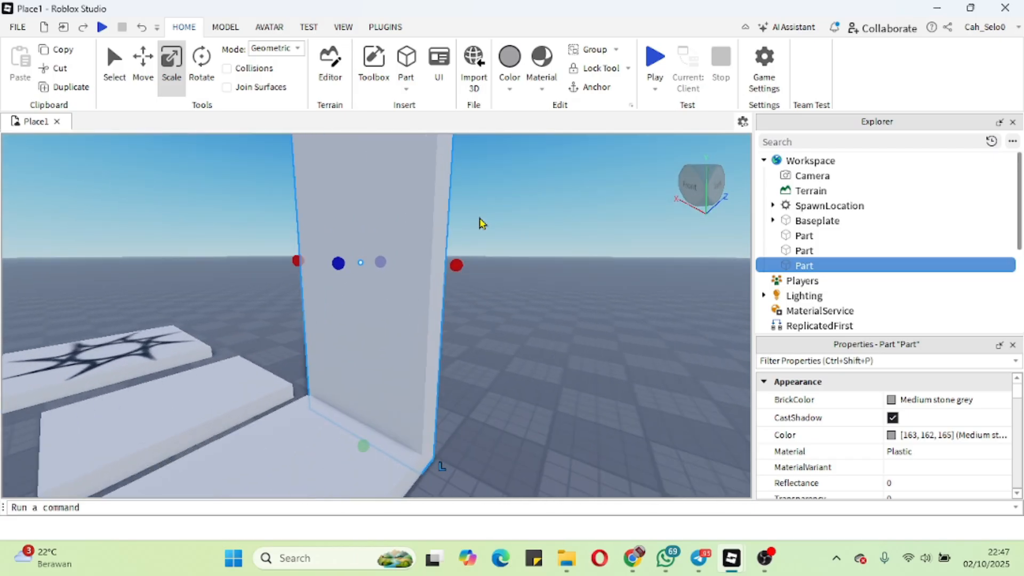
scroll(480, 223, up, 3)
Duplicate the platform in front of the support wall and raise the copy along the green axis above it.
right_drag(457, 304, 458, 304)
click(323, 374)
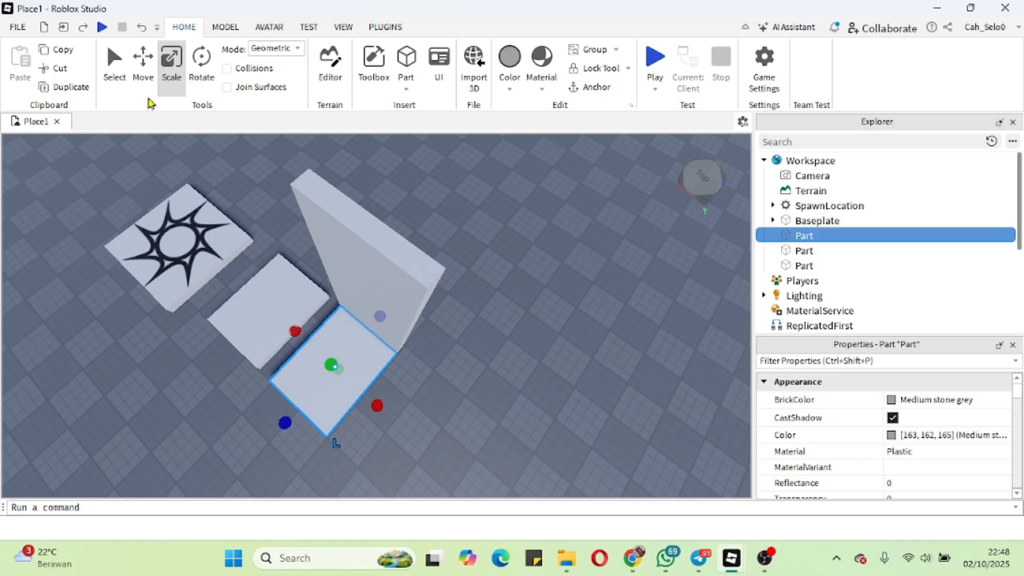
click(67, 88)
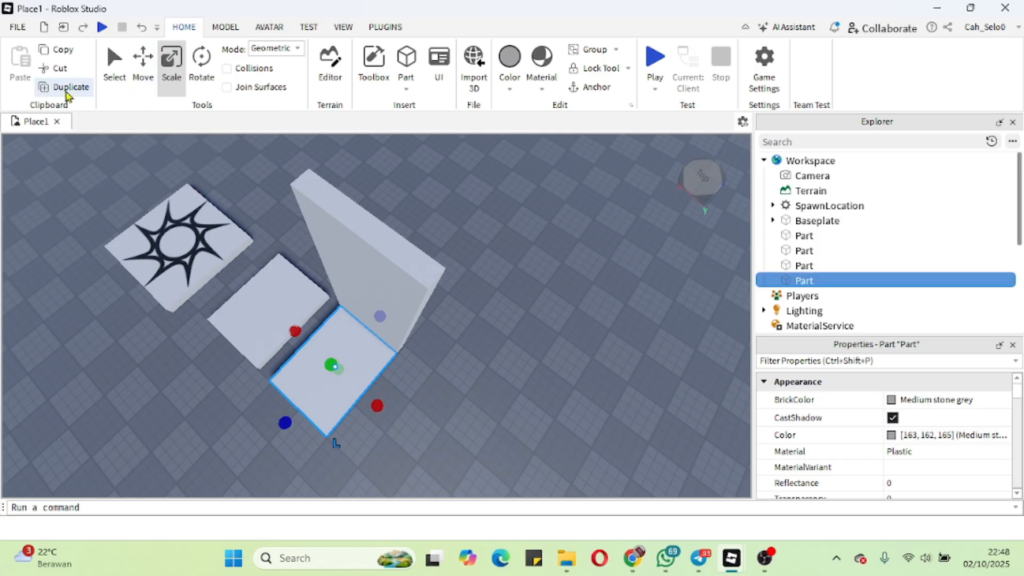
click(142, 63)
drag(323, 361, 315, 254)
right_drag(476, 295, 476, 295)
scroll(476, 295, down, 5)
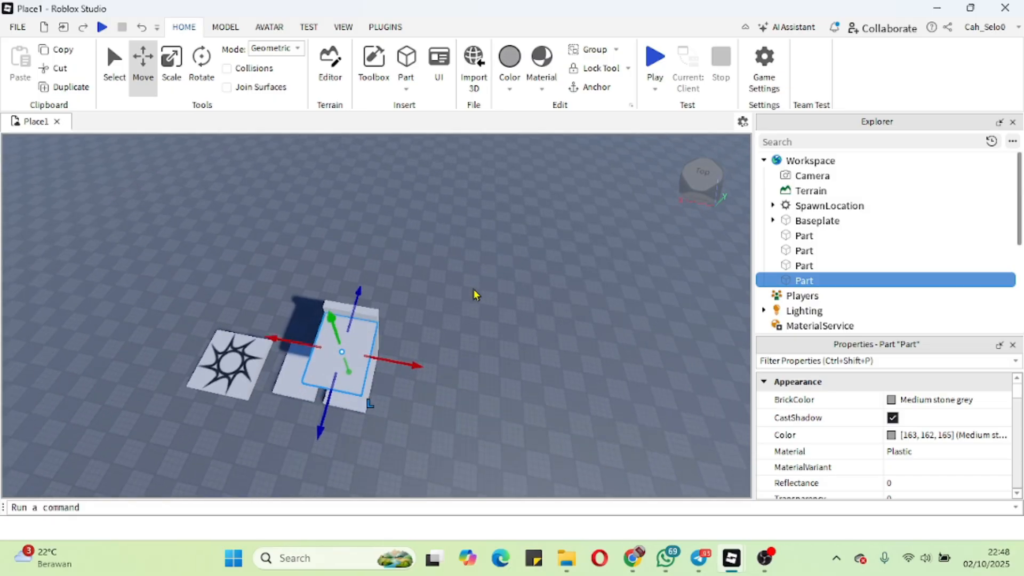
key(a)
key(w)
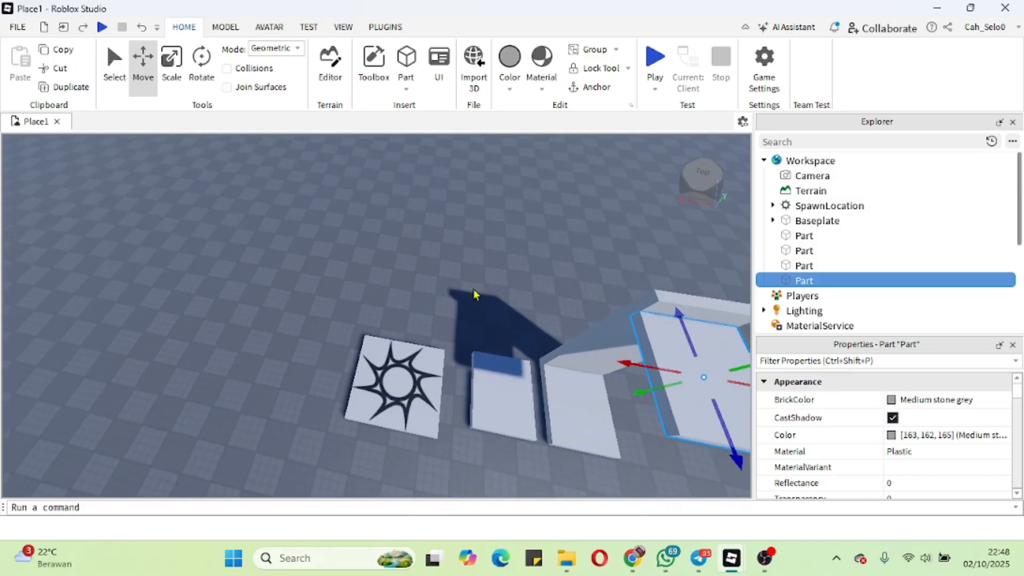
key(d)
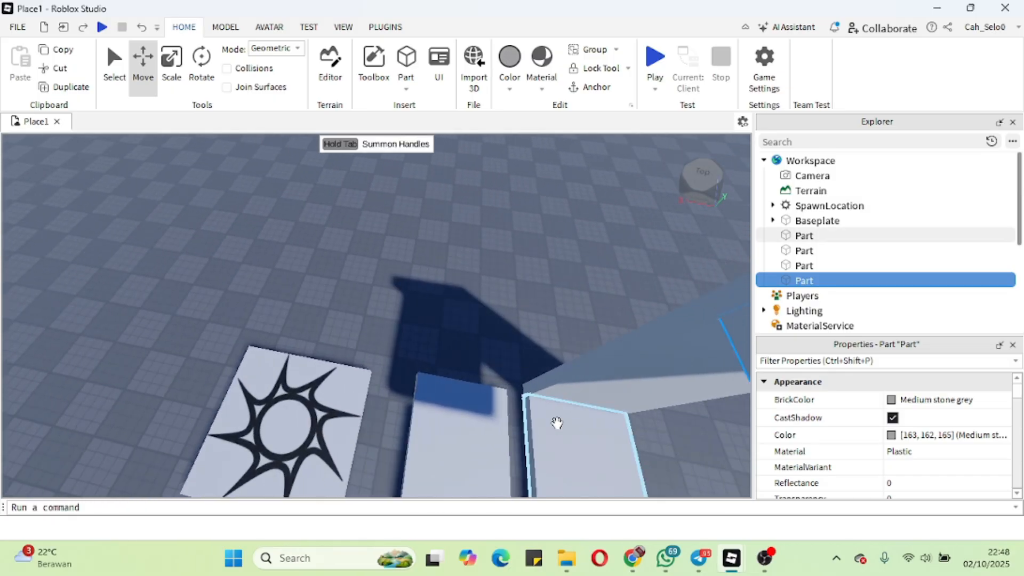
click(555, 423)
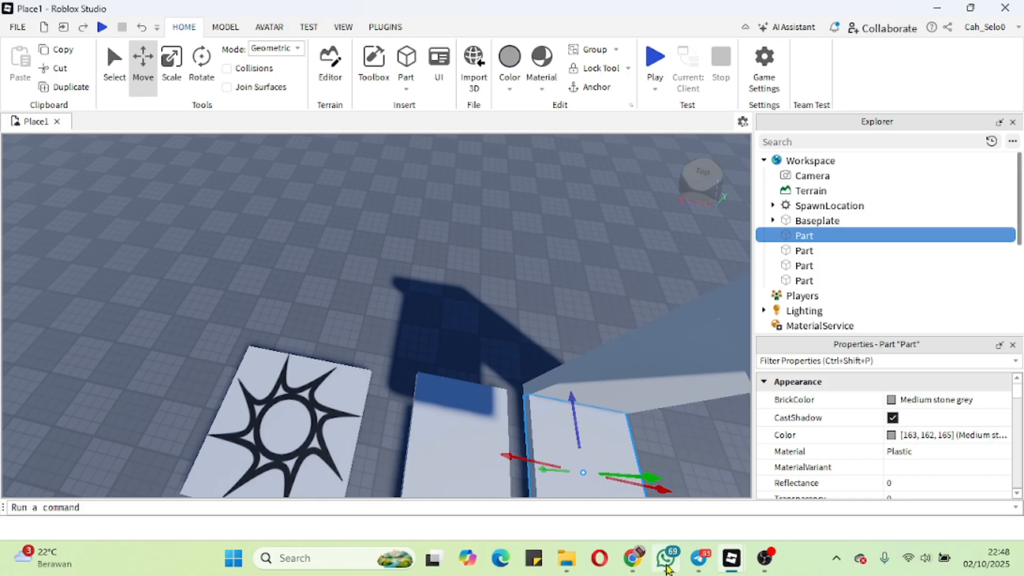
Switch to Chrome and advance the lesson slides to slide 11 about anchoring the support, button and platform.
click(637, 568)
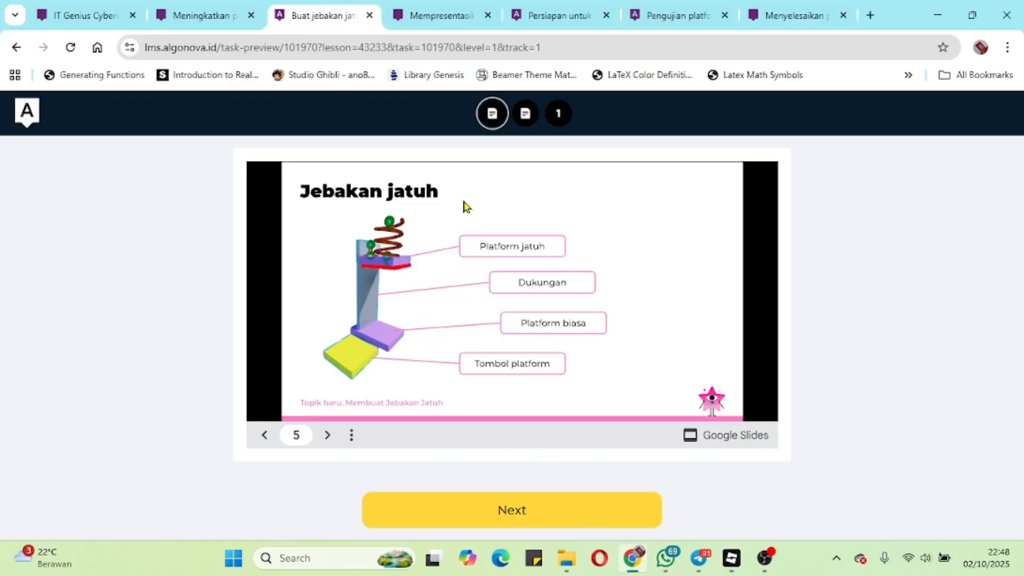
click(463, 279)
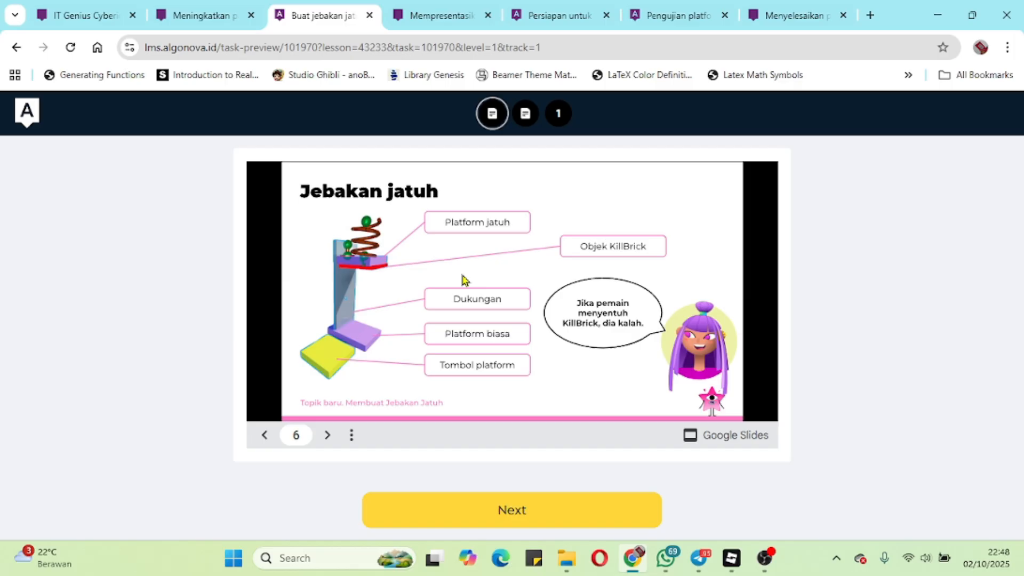
click(419, 278)
click(419, 277)
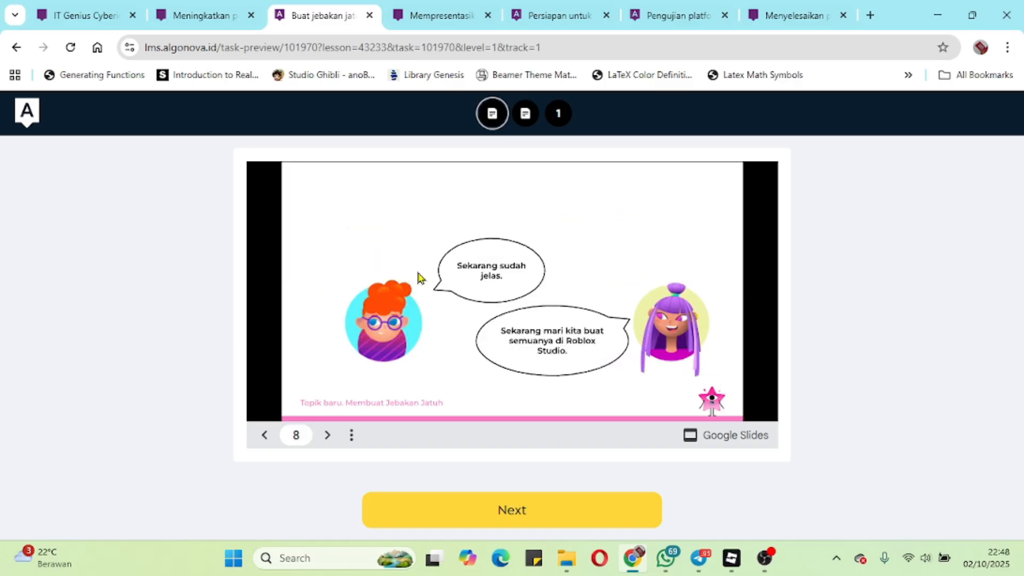
click(420, 277)
click(420, 277)
click(420, 277)
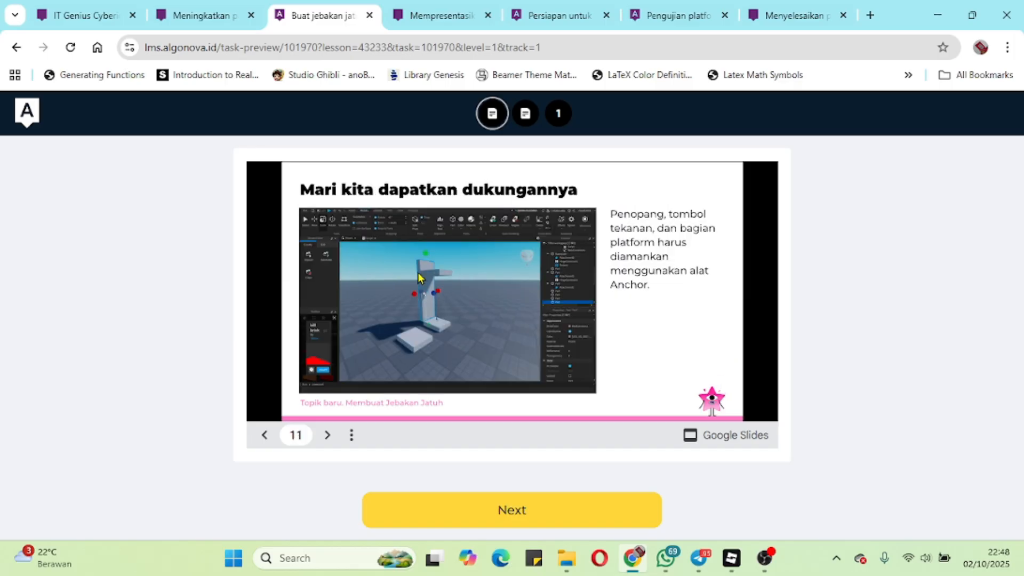
Advance the lesson slides to slide 12 about renaming the parts and switch back to Roblox Studio.
click(420, 278)
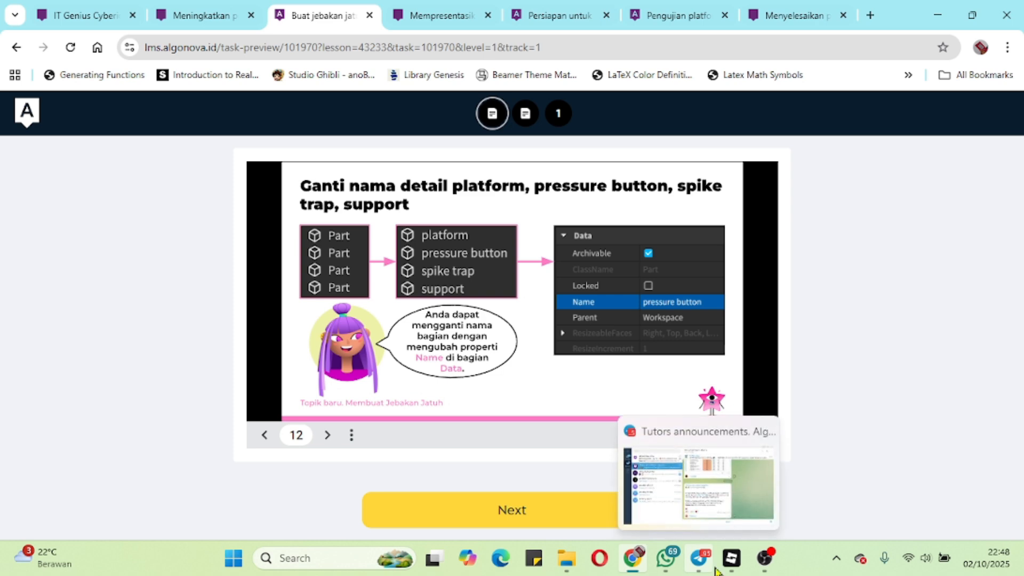
mouse_move(733, 565)
click(758, 432)
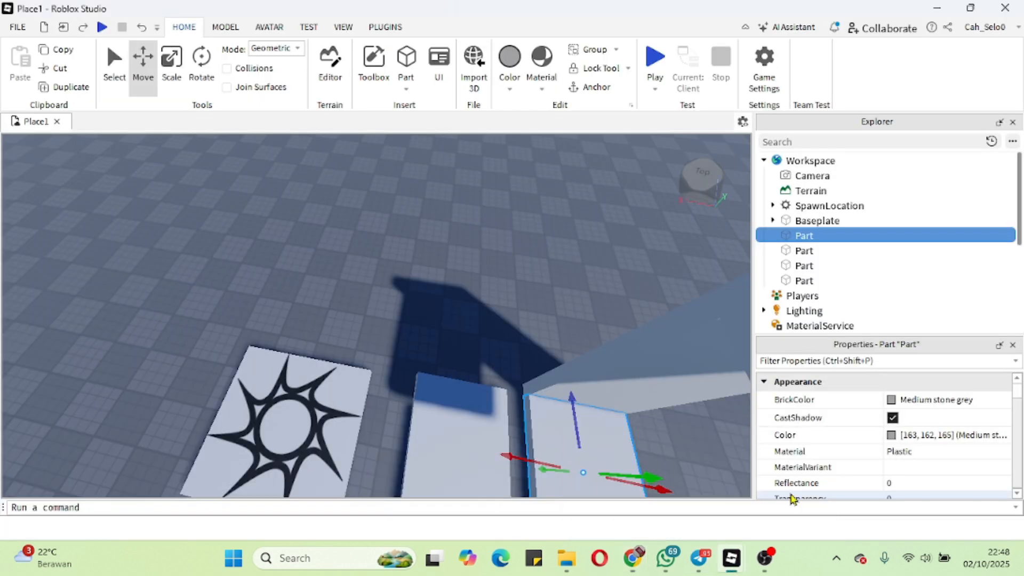
Rename the low part directly in front of the support wall as "platform".
right_drag(550, 320, 550, 320)
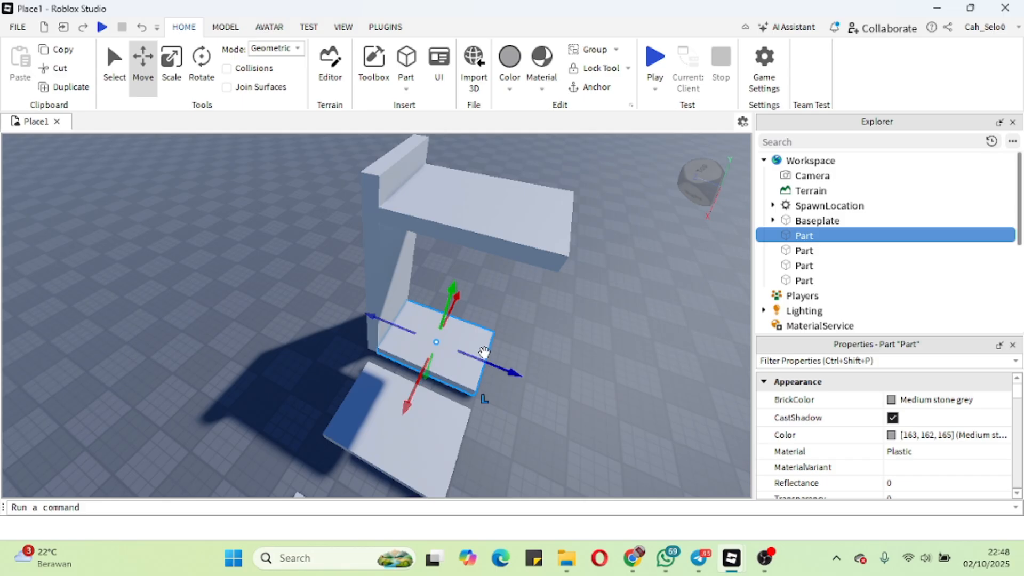
right_click(801, 234)
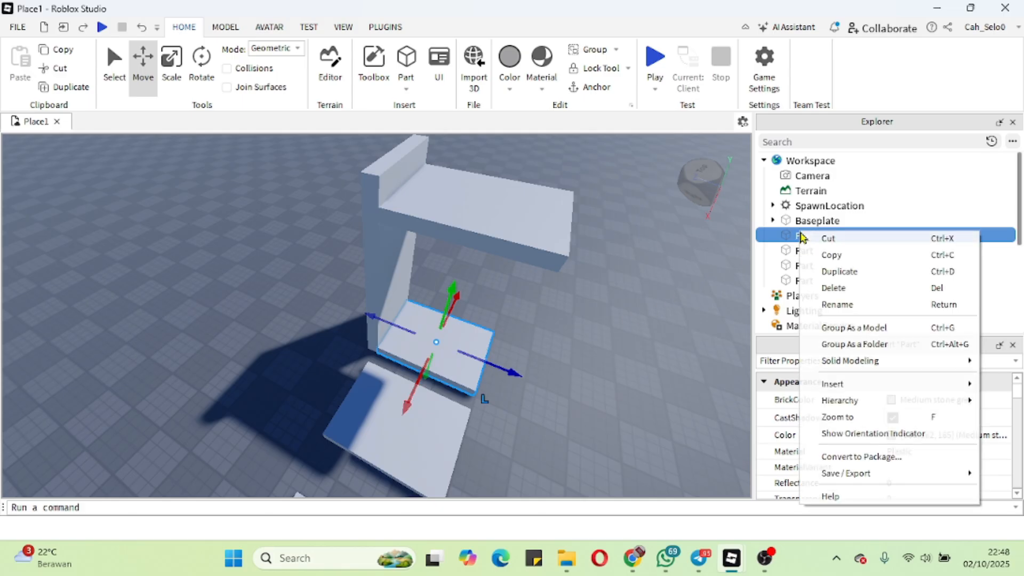
click(834, 307)
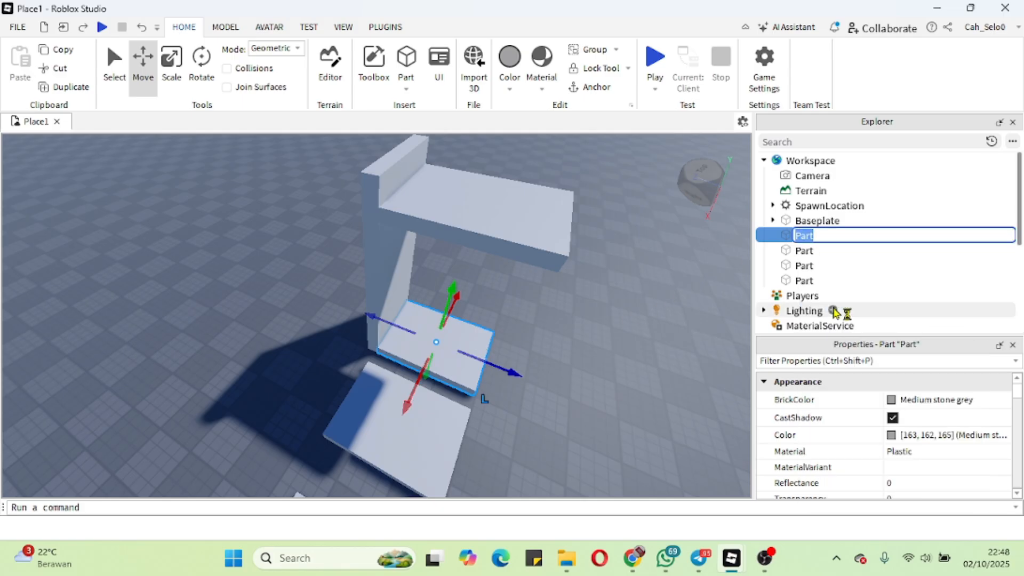
text(platform)
key(Return)
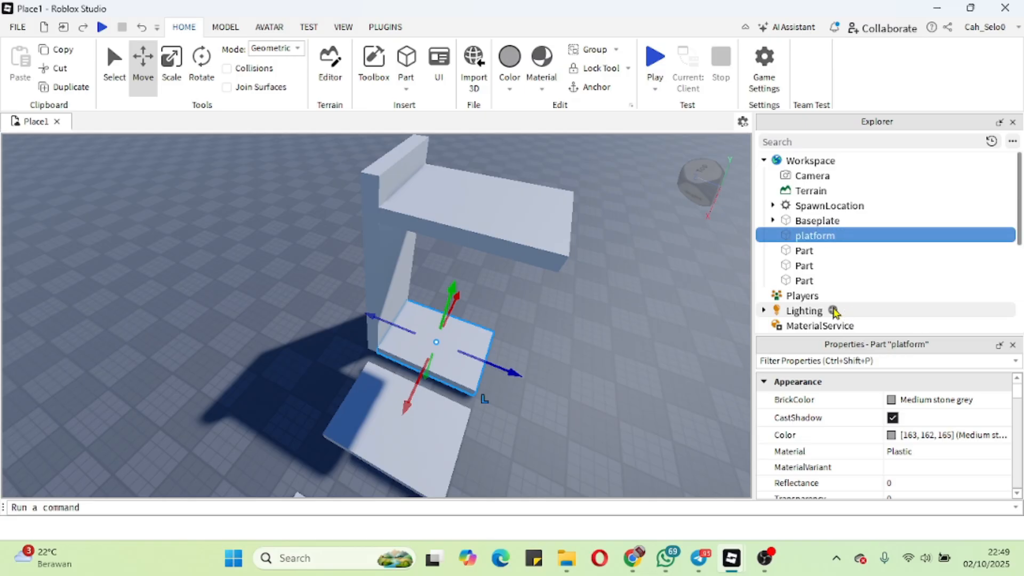
Rename the tall wall behind the platform as "support".
click(382, 265)
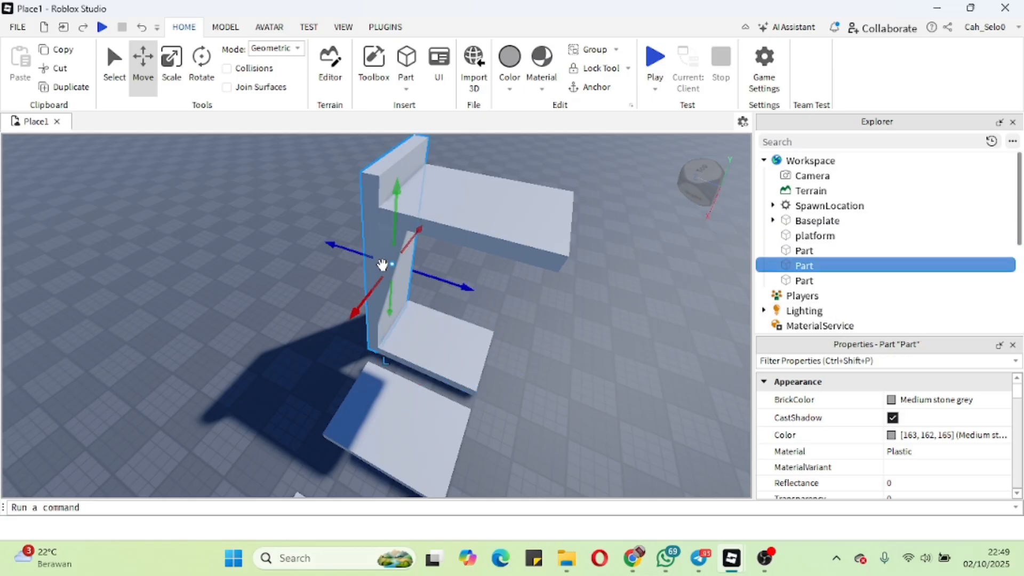
right_click(800, 266)
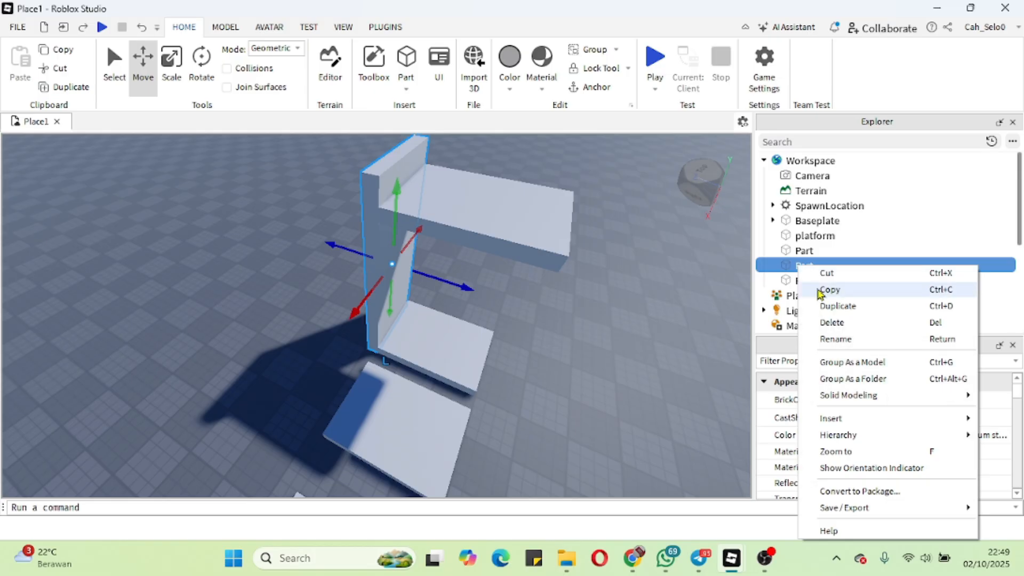
click(834, 340)
text(support)
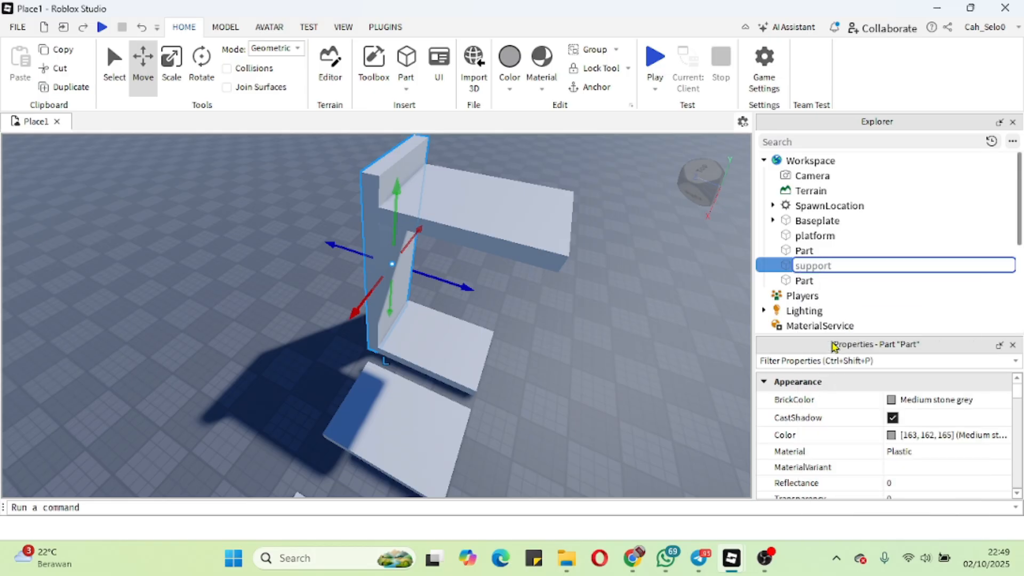
key(Return)
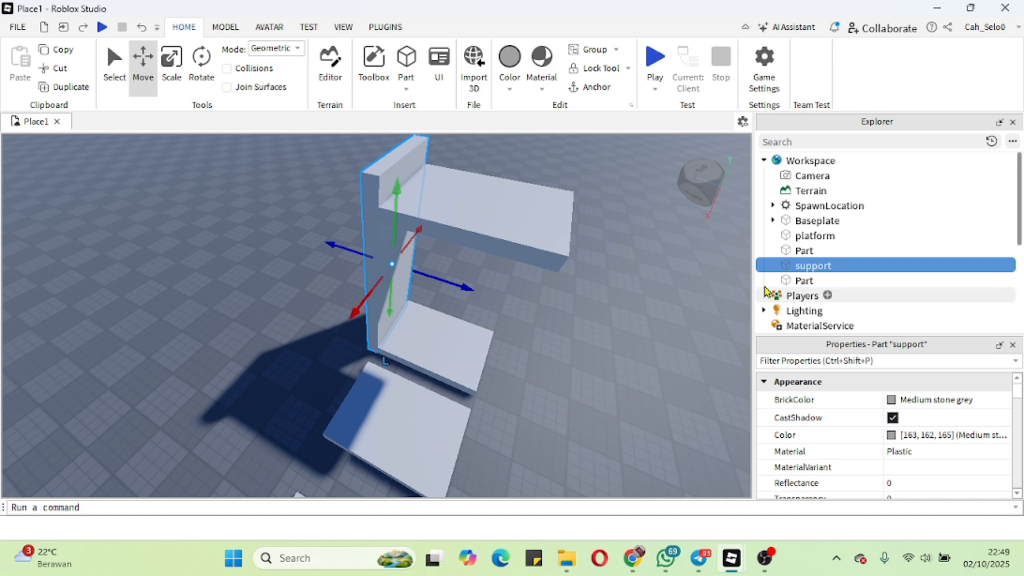
Rename the low part between the spawn location and the platform as "pressure button".
click(395, 437)
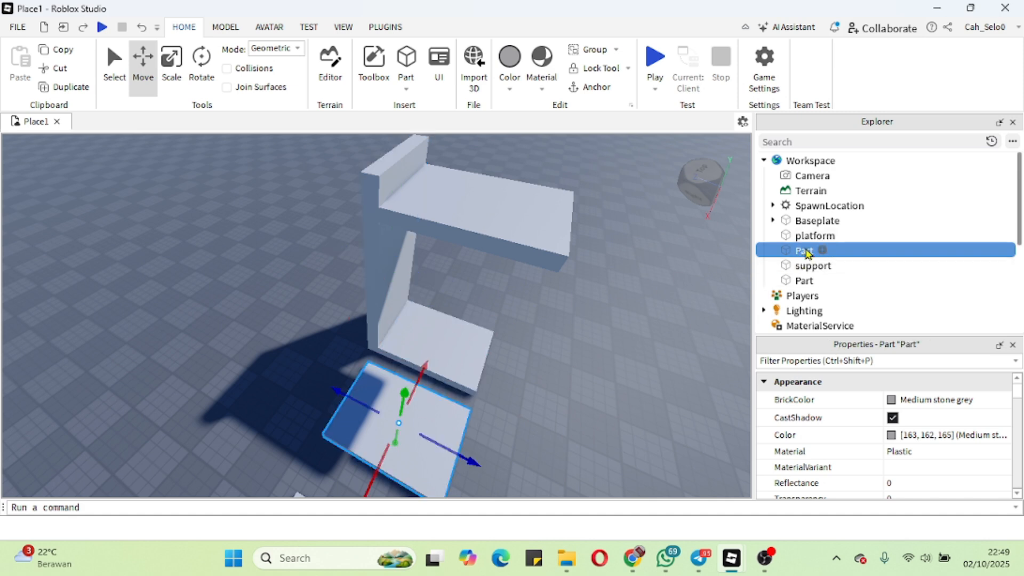
right_click(799, 250)
click(843, 324)
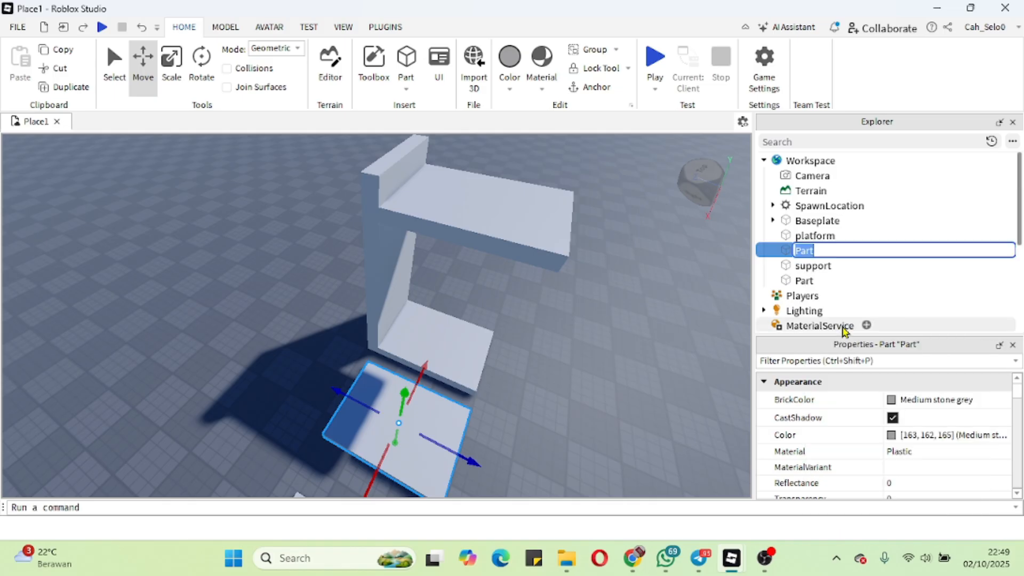
text(pressure button)
key(Return)
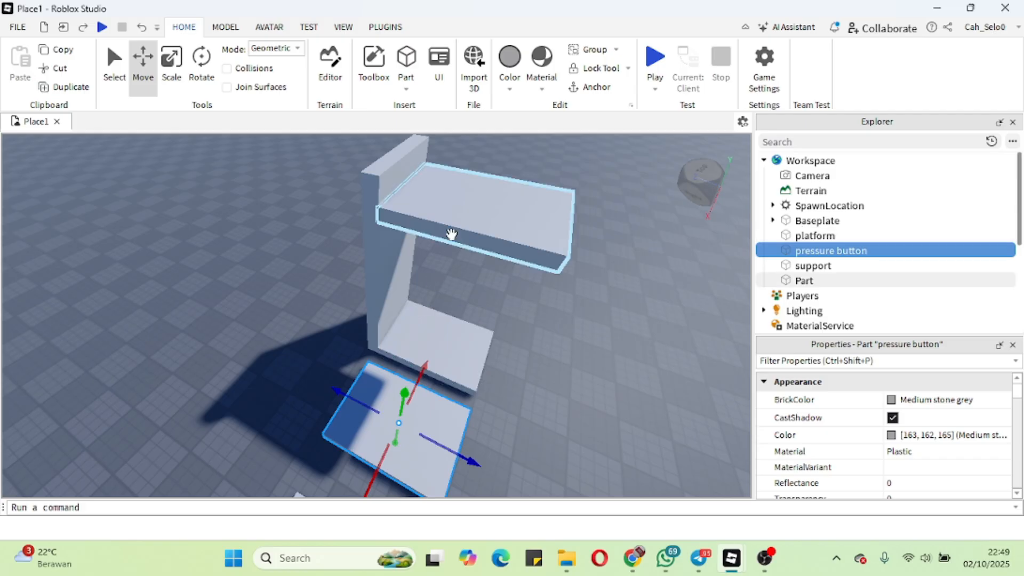
Rename the raised part above the platform as "spike trap".
click(452, 234)
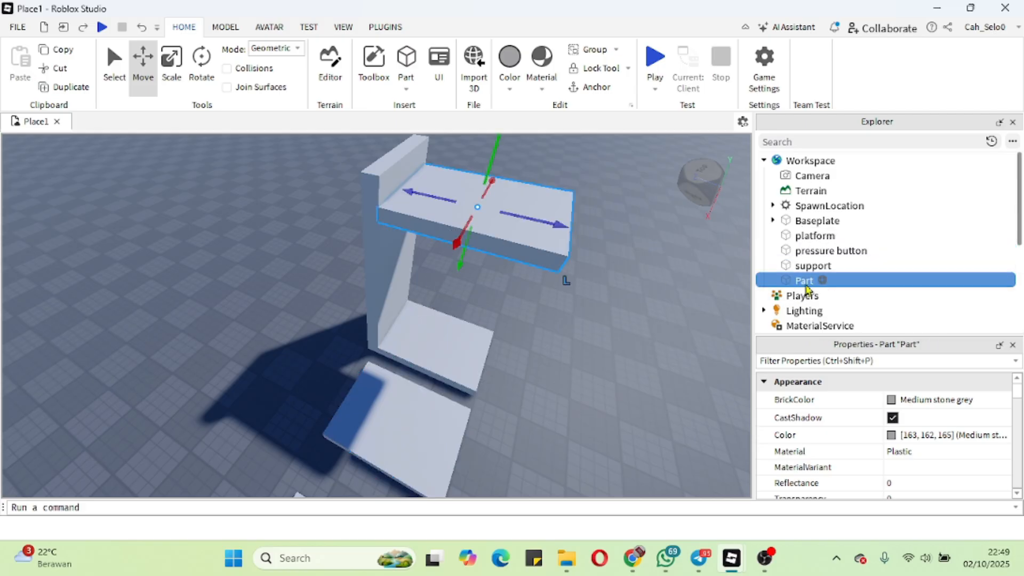
right_click(807, 288)
click(839, 356)
text(spike trap)
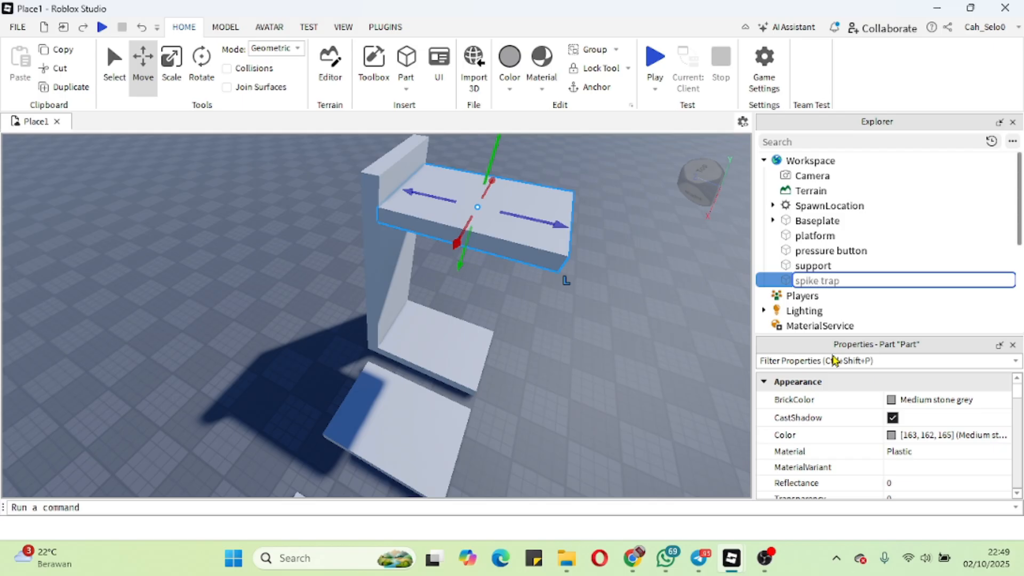
key(Return)
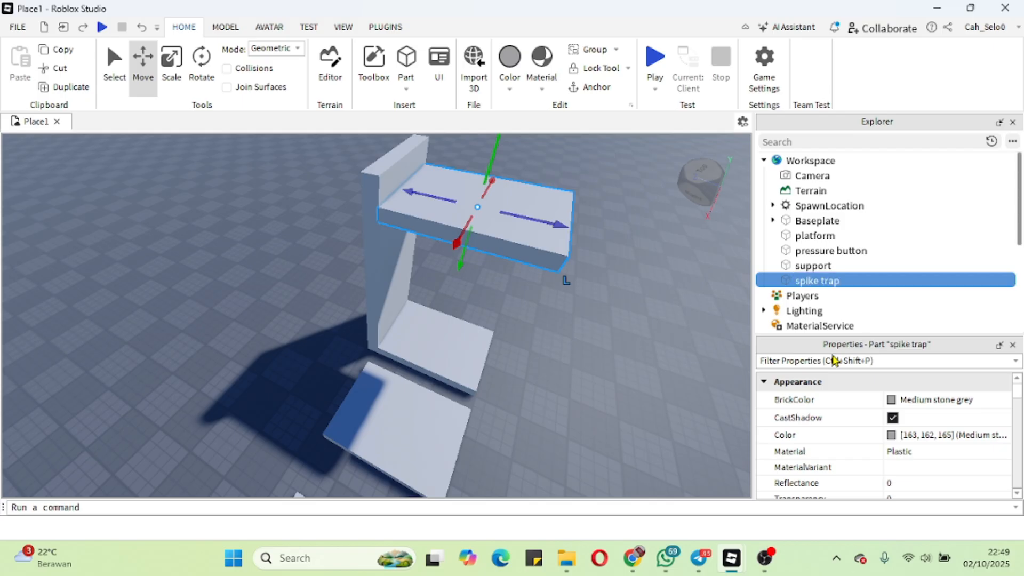
Check the names of the four parts, compare them with slide 12 in Chrome, and return to Roblox Studio.
click(433, 343)
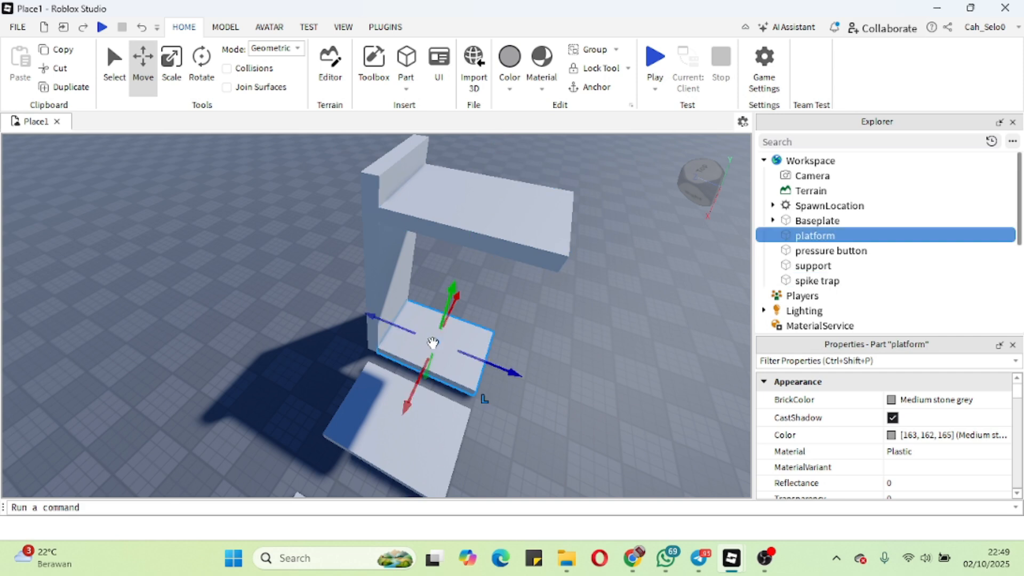
click(374, 275)
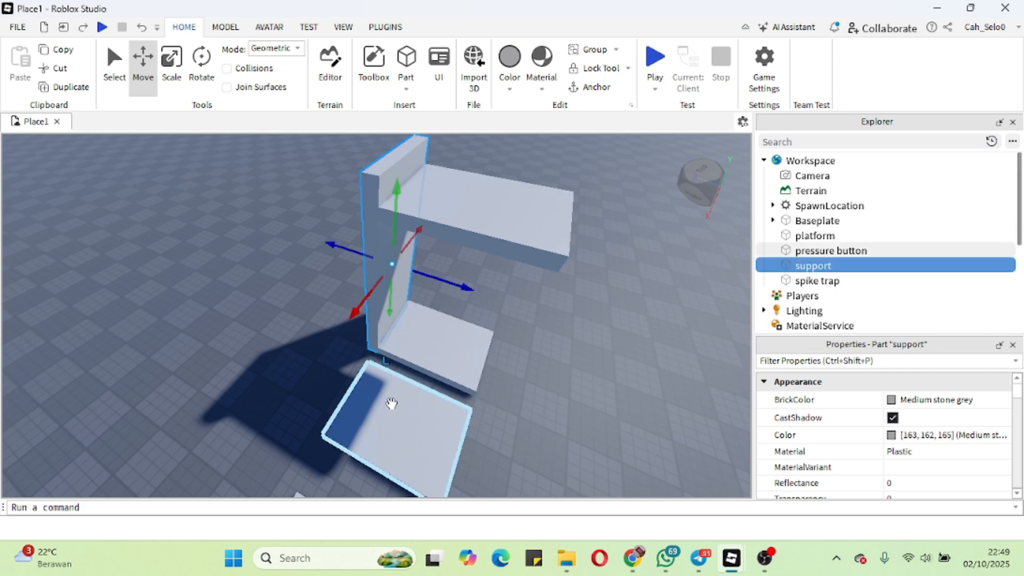
click(391, 415)
click(471, 226)
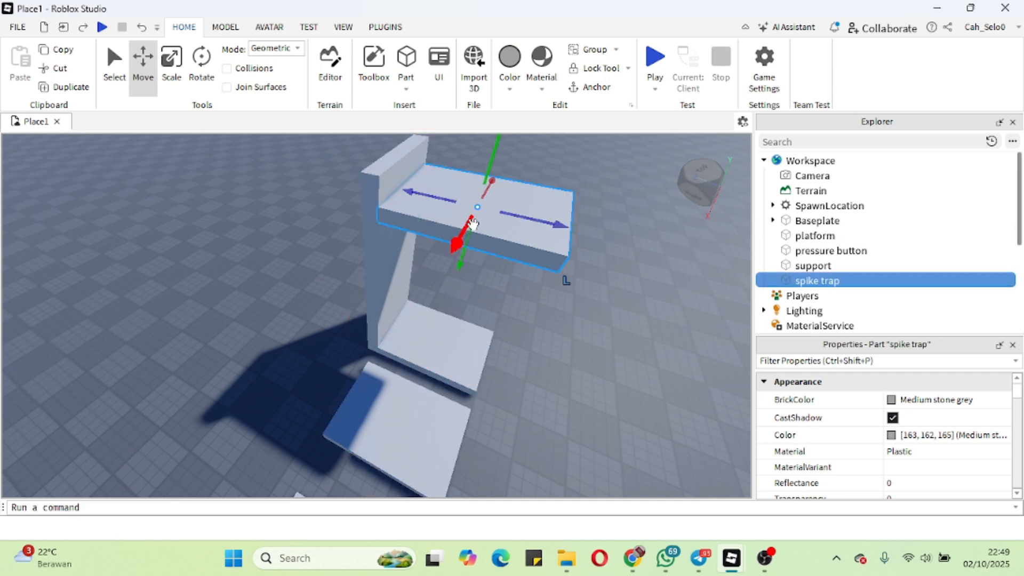
mouse_move(633, 558)
click(632, 477)
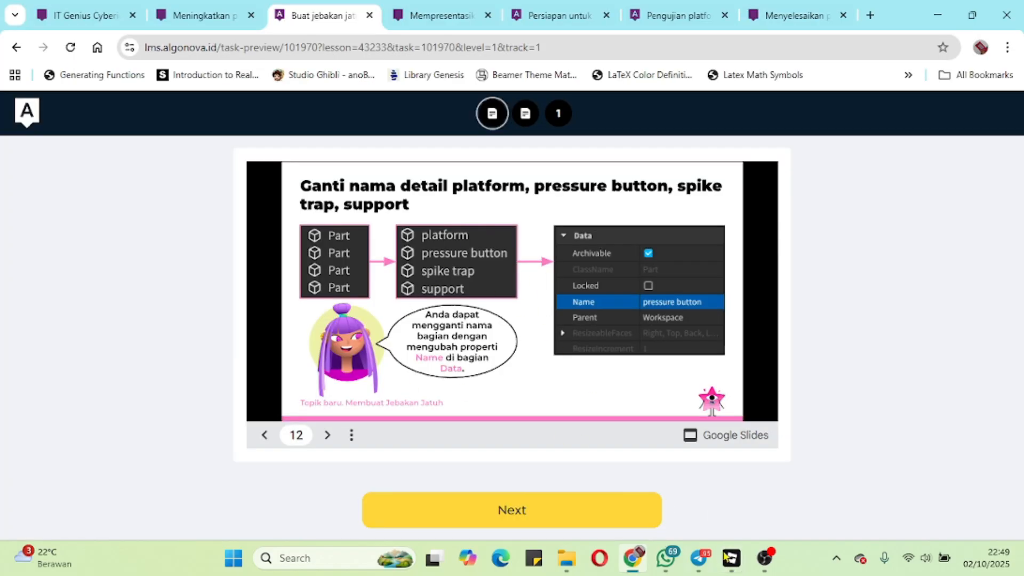
mouse_move(732, 558)
click(805, 486)
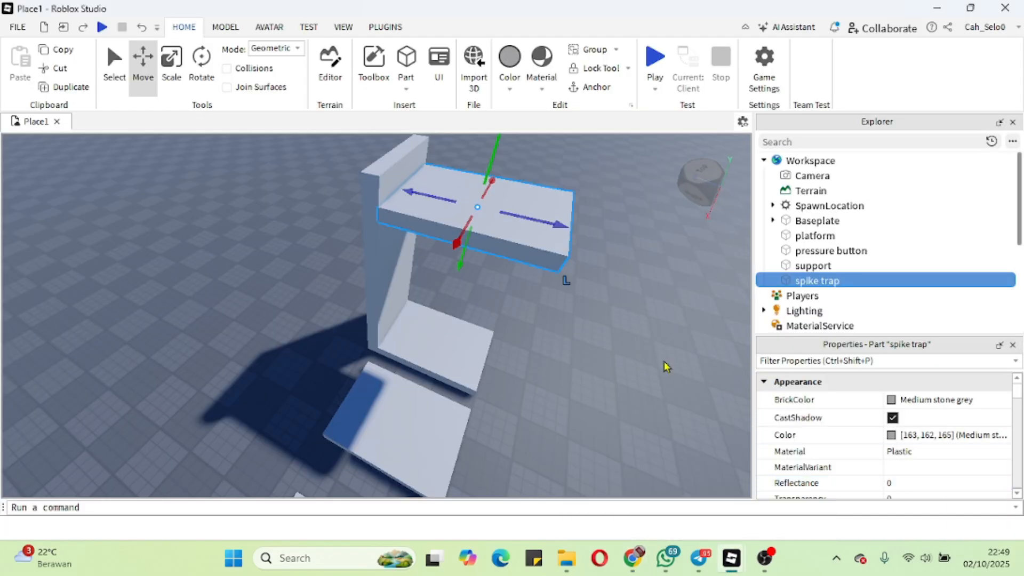
Anchor the pressure button, platform and support parts, leaving the spike trap unanchored.
click(374, 275)
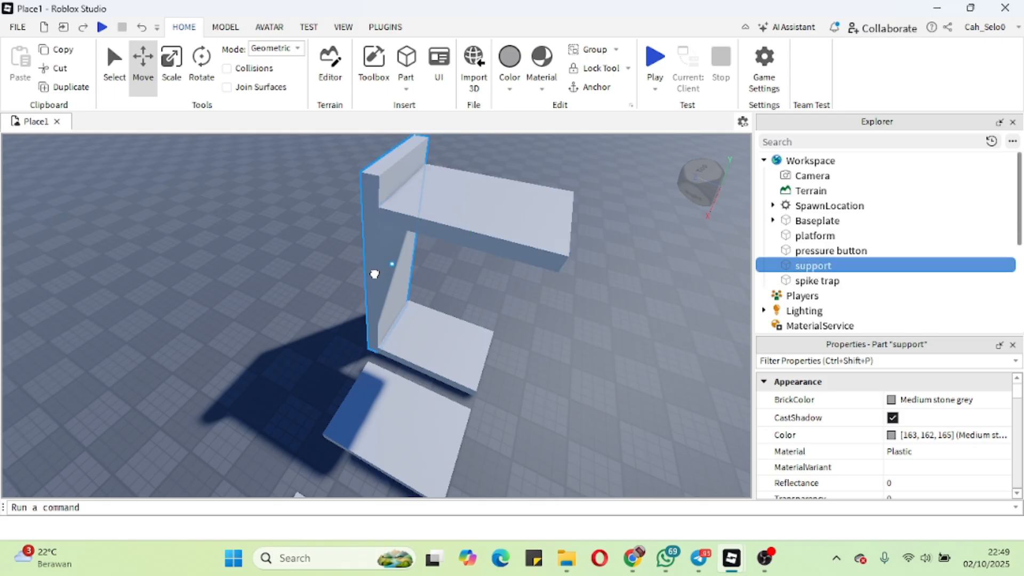
click(389, 435)
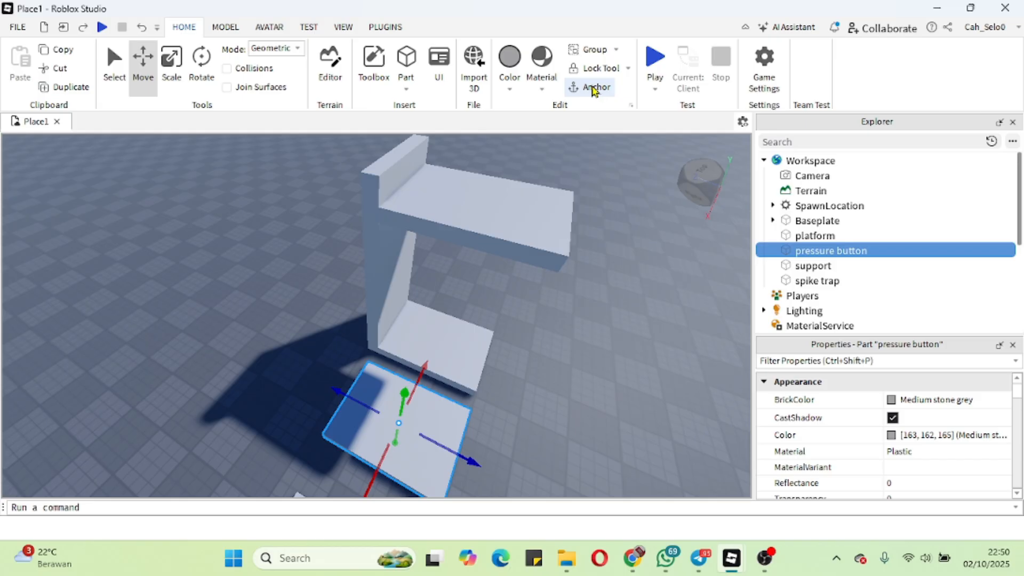
click(587, 90)
click(459, 334)
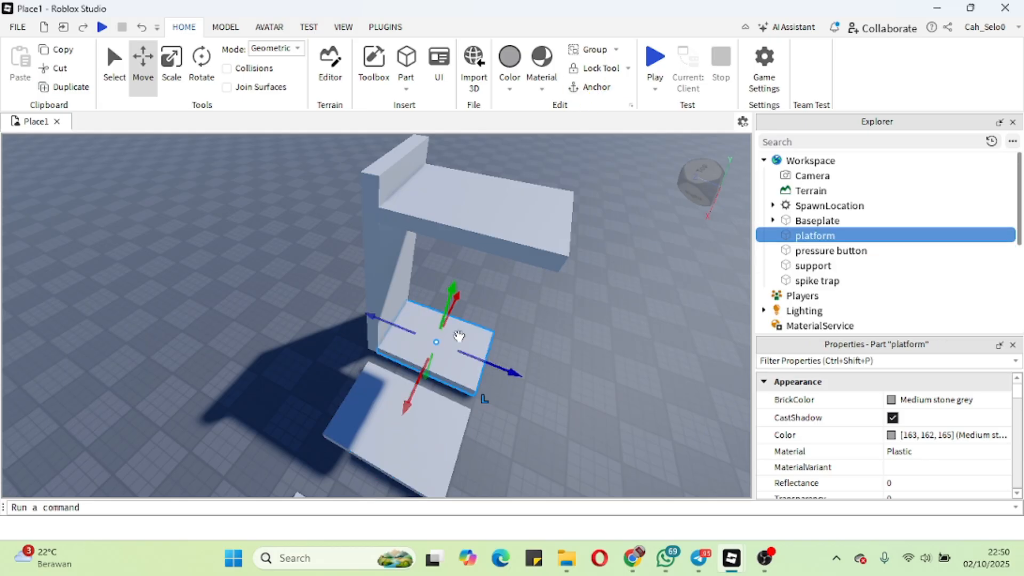
click(588, 87)
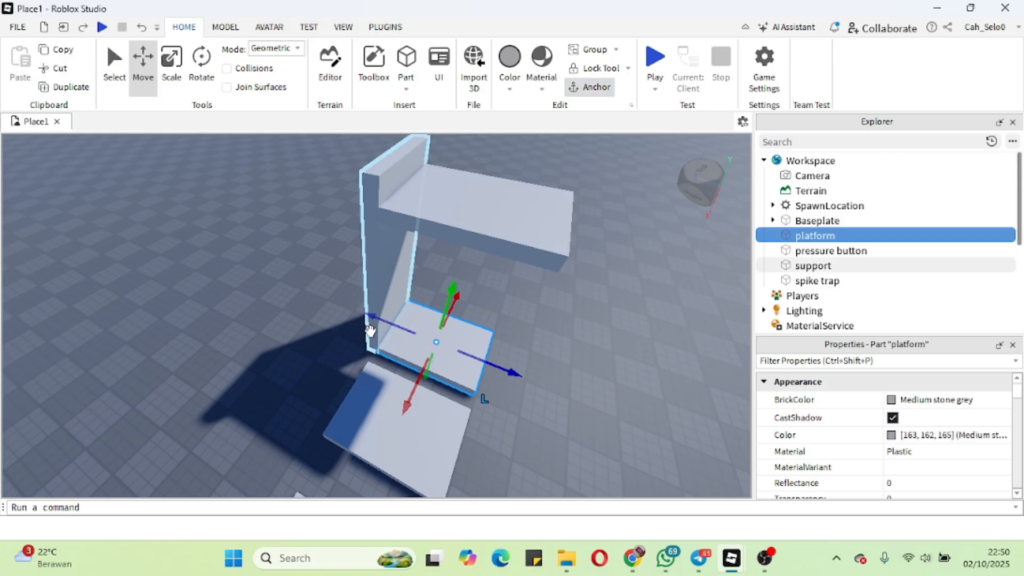
click(386, 269)
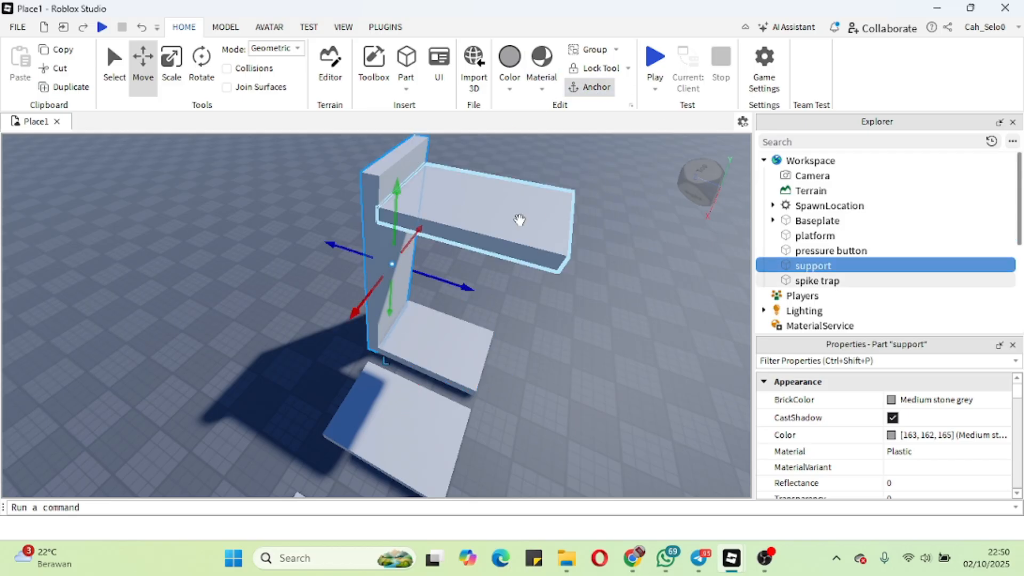
Create a Cylindrical constraint at 2x constraint scale from the top of the support to the adjoining edge of the spike trap.
click(520, 219)
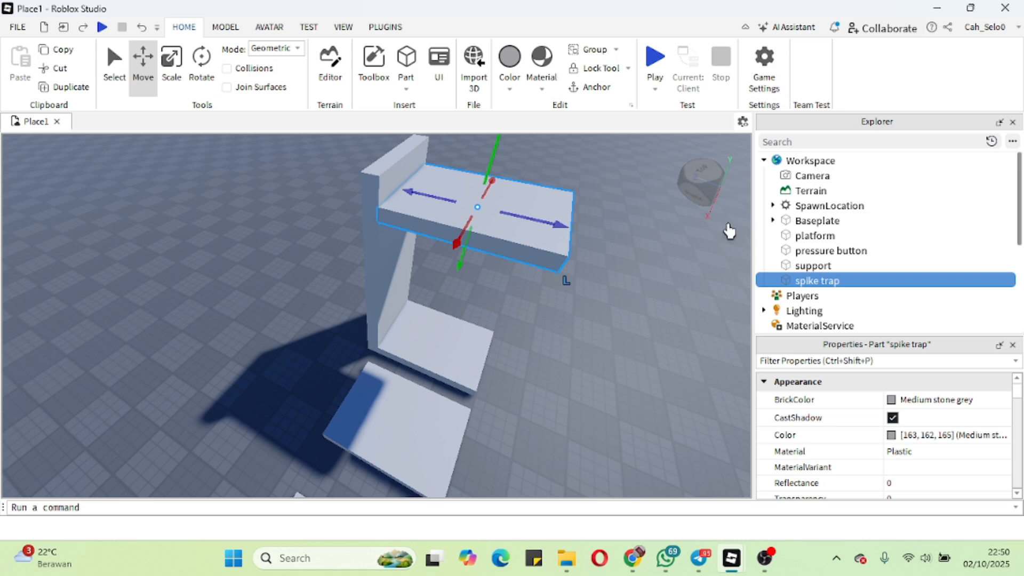
right_drag(629, 290, 630, 291)
key(d)
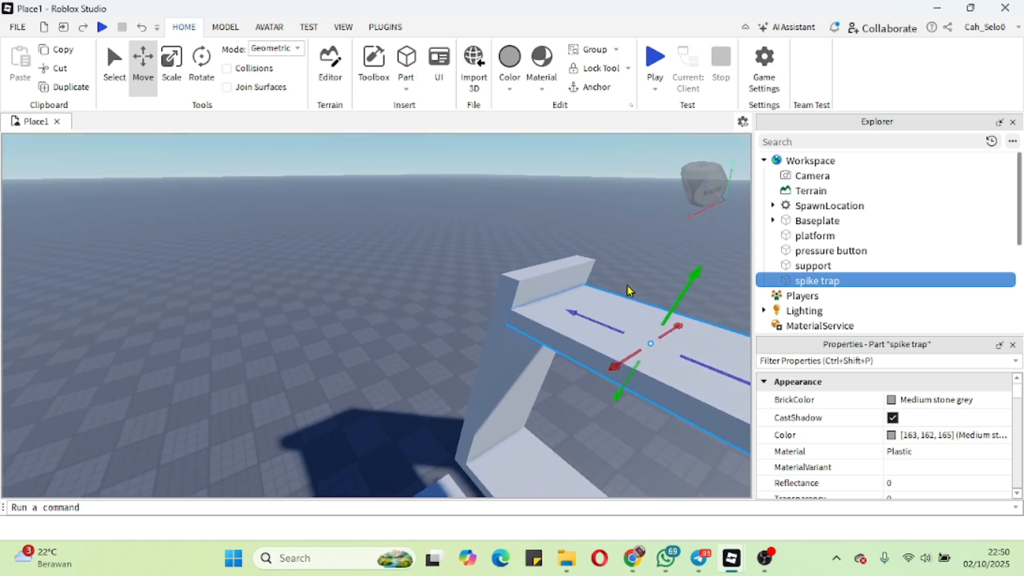
right_drag(412, 226, 412, 226)
key(w)
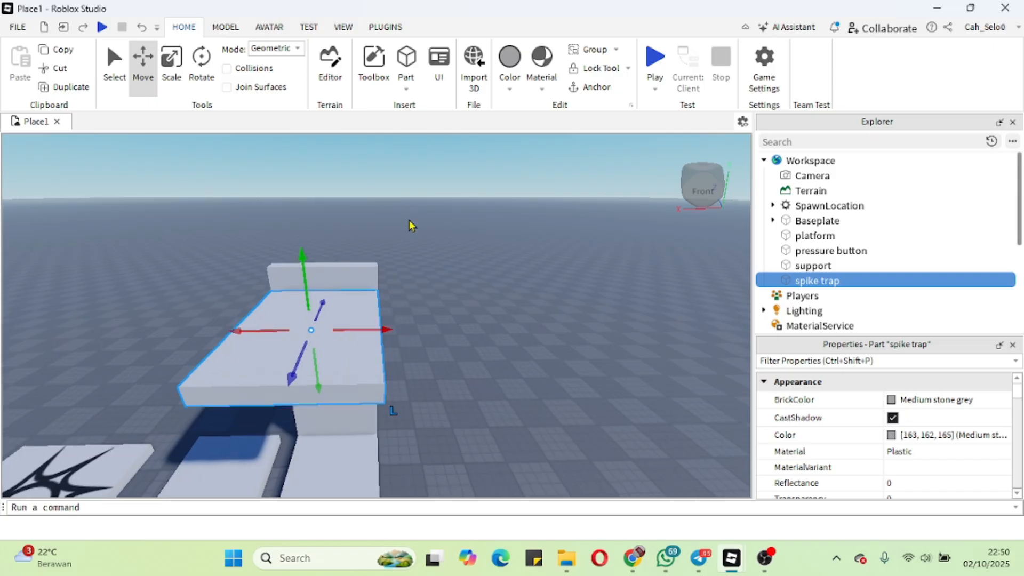
key(a)
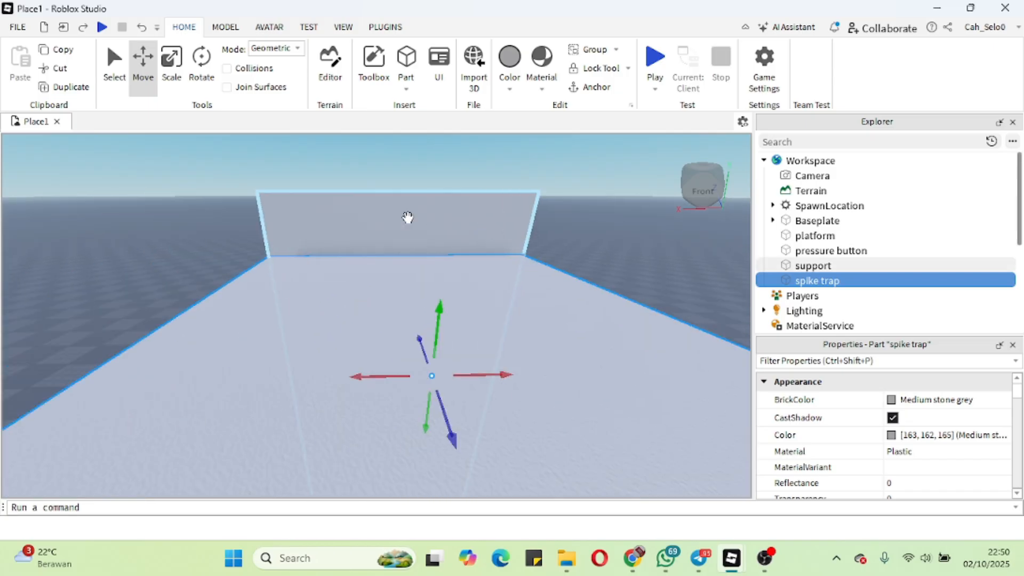
key(e)
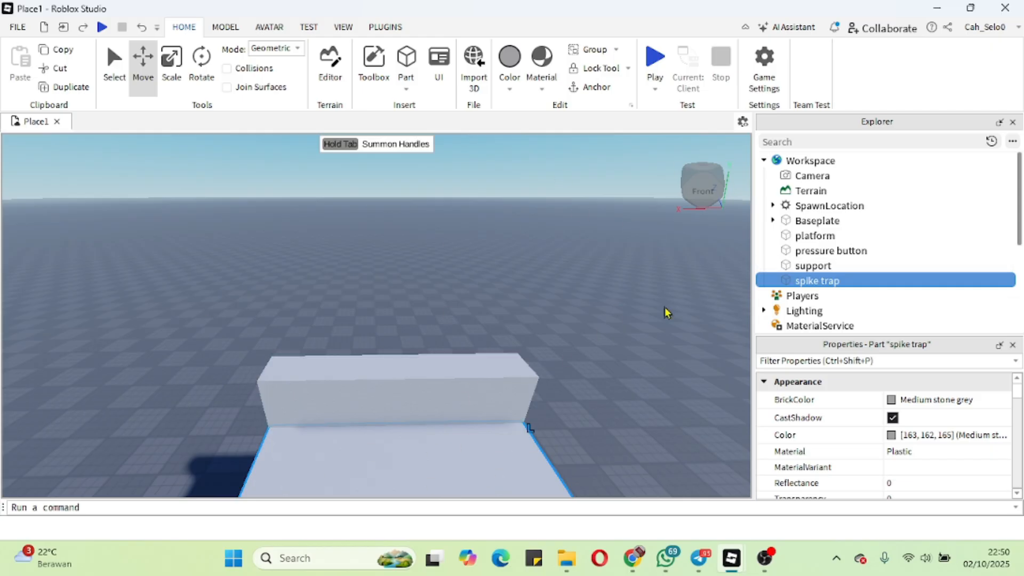
key(f)
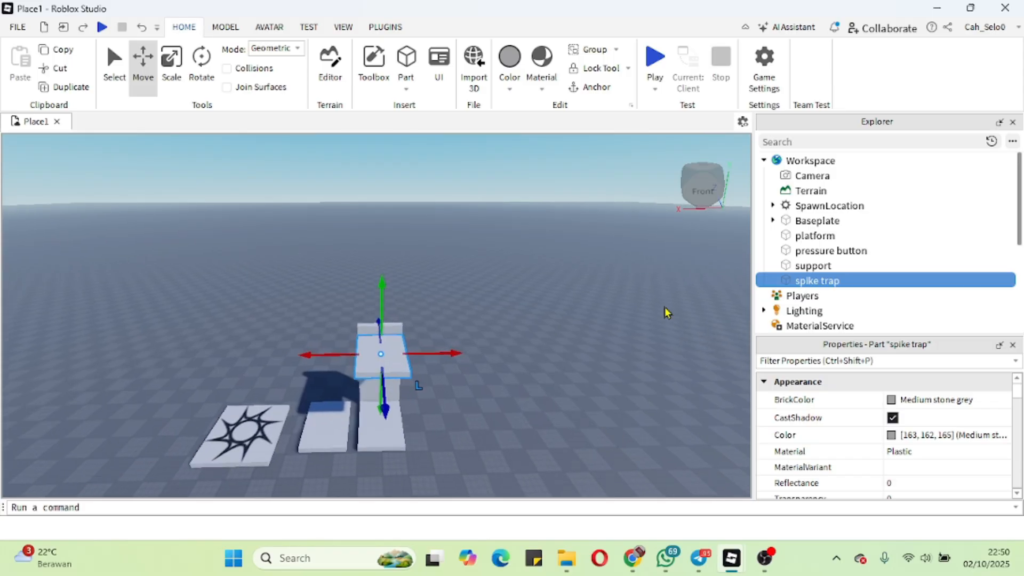
key(w)
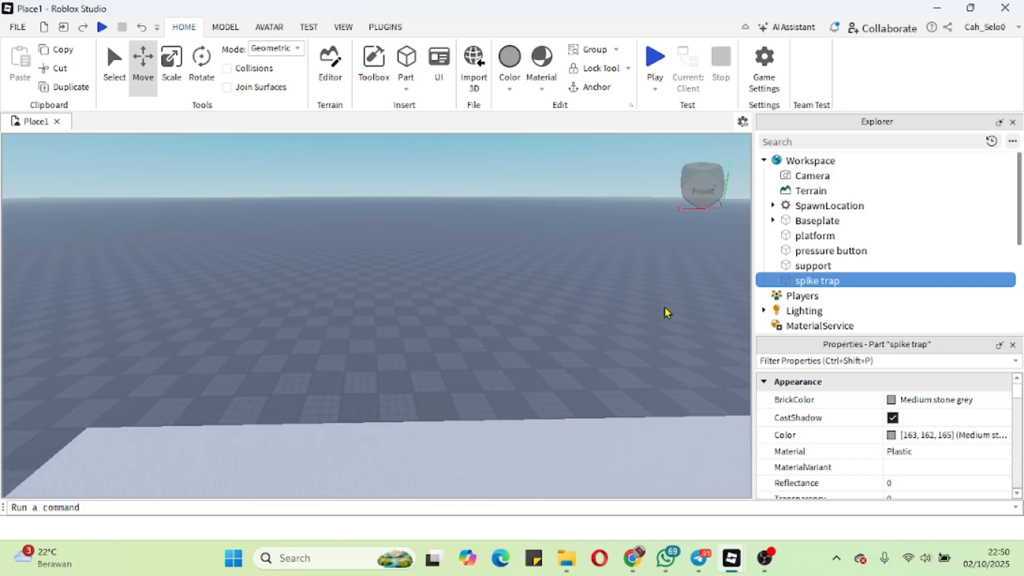
key(s)
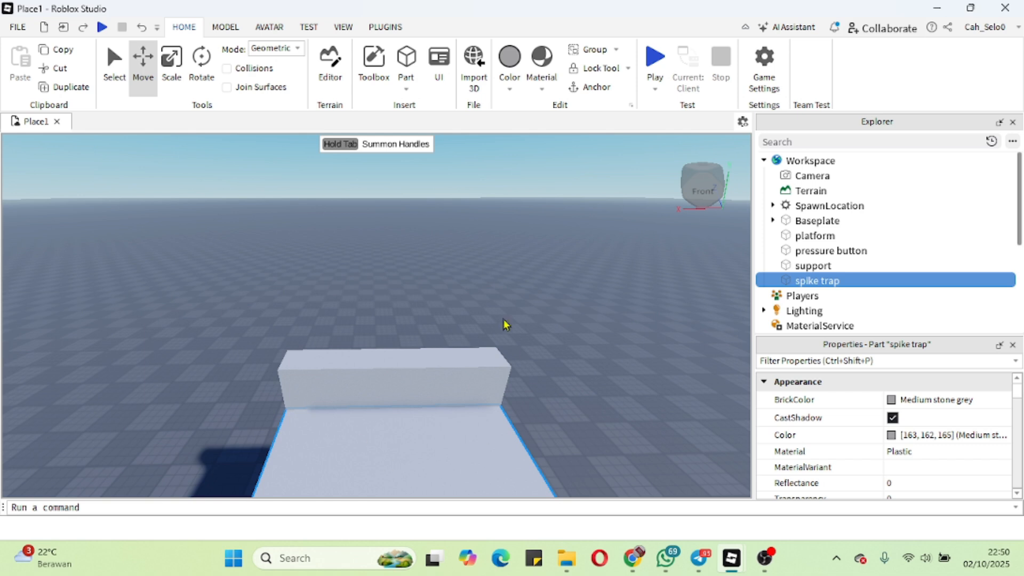
click(227, 27)
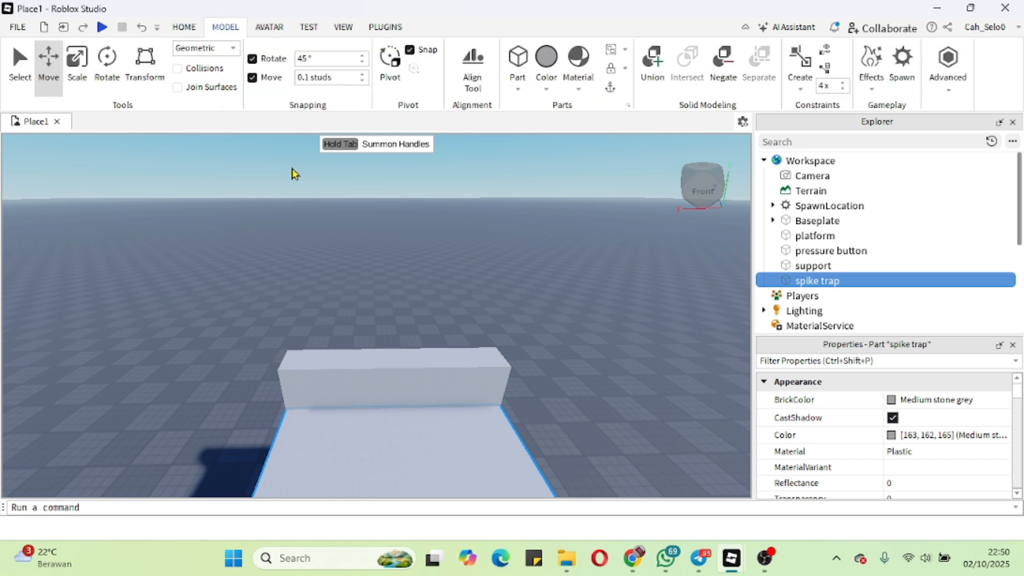
click(801, 74)
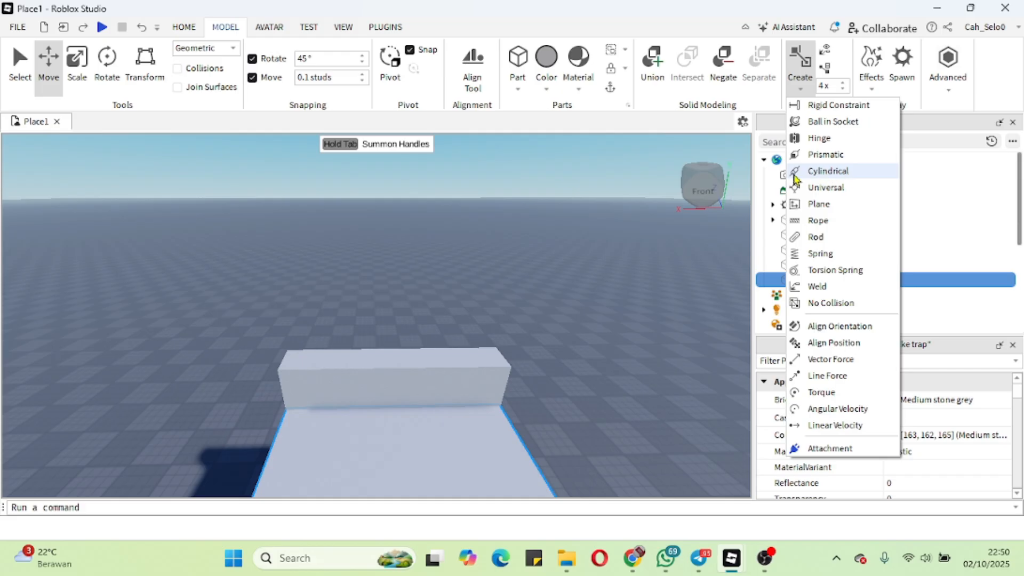
click(848, 173)
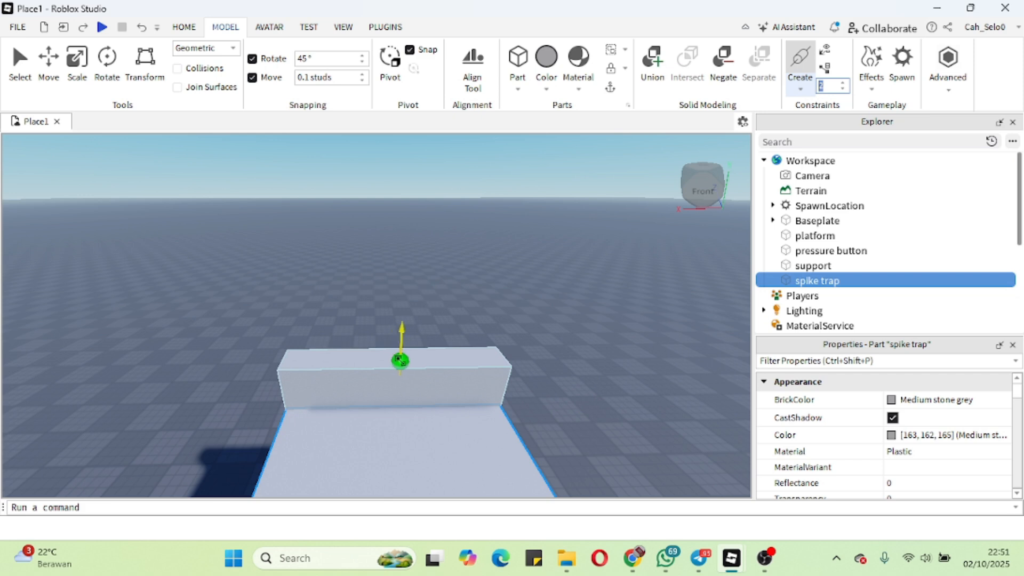
click(400, 361)
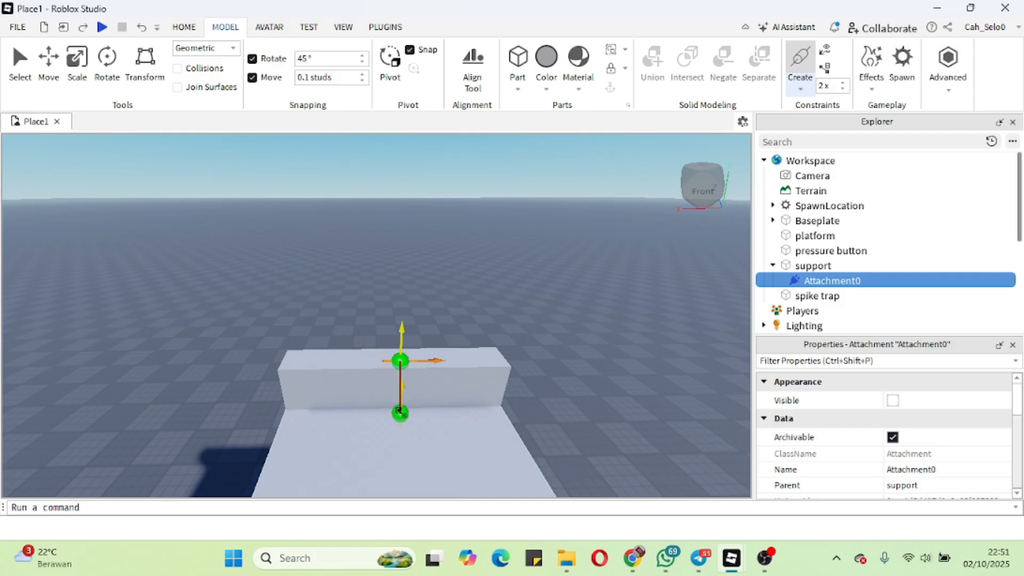
click(400, 412)
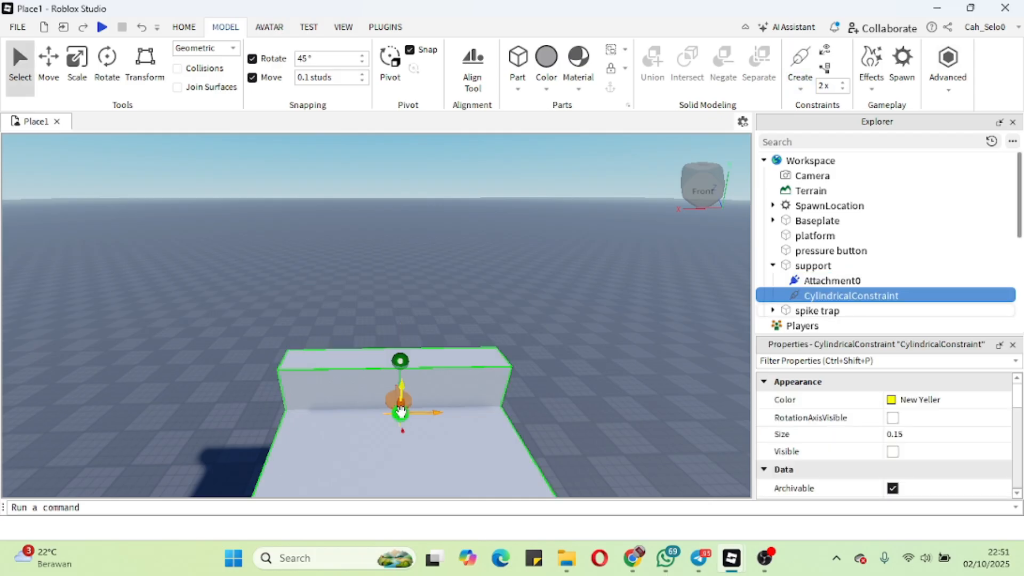
Move the support's attachment off its top centre toward the spike trap and select the cylindrical constraint to check it.
right_drag(609, 295, 609, 295)
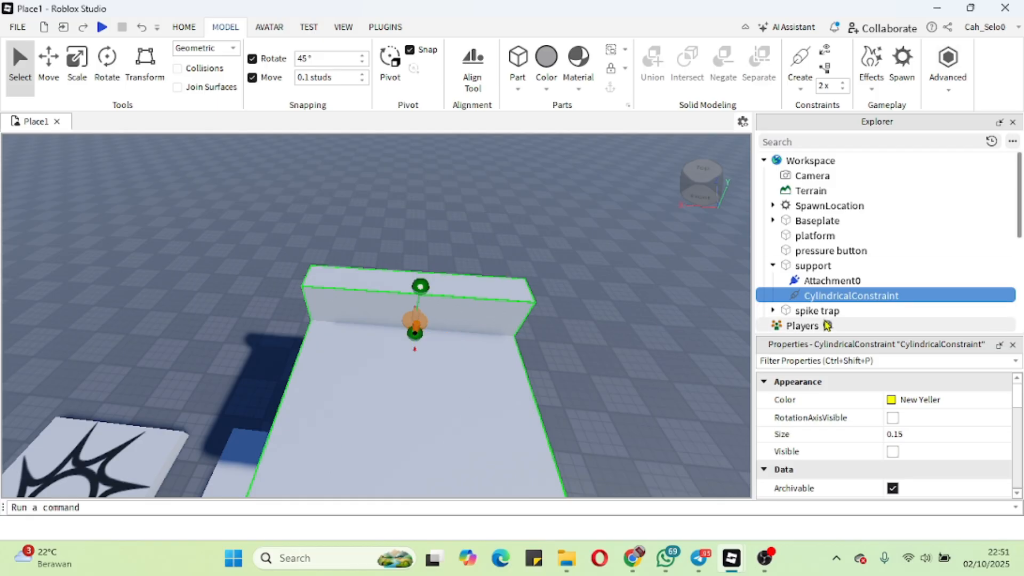
click(824, 283)
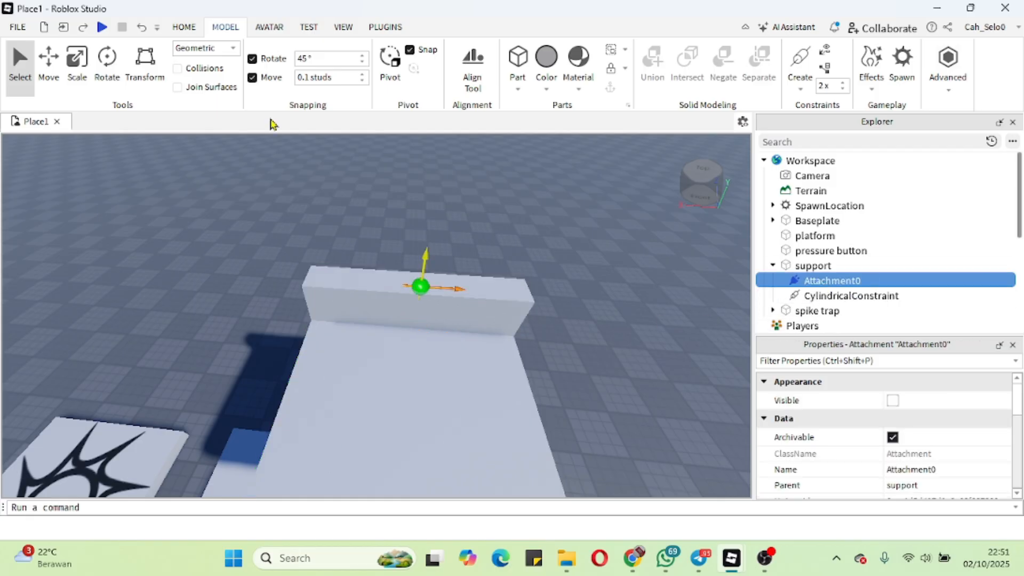
click(48, 76)
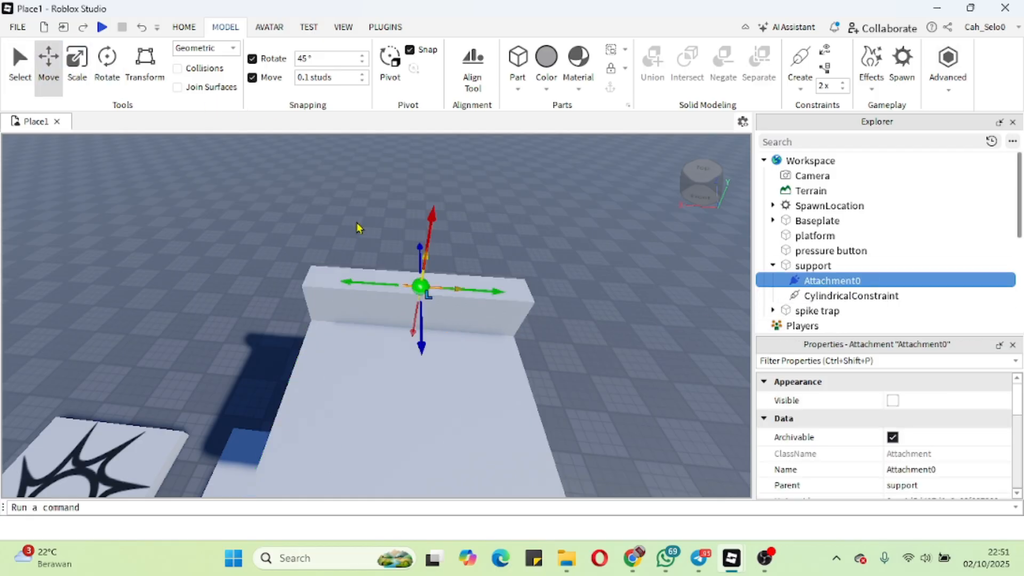
drag(422, 333, 425, 350)
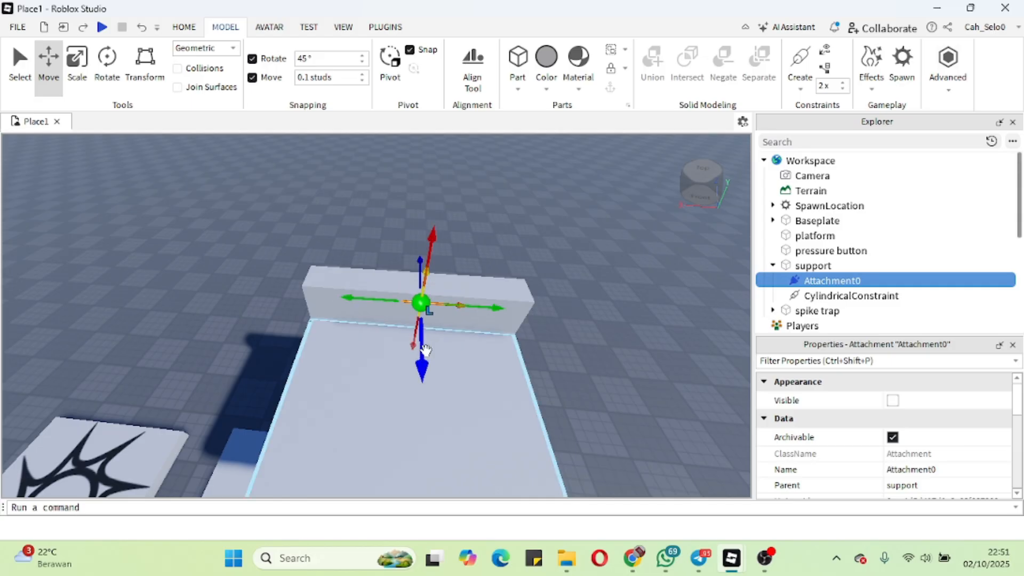
click(816, 298)
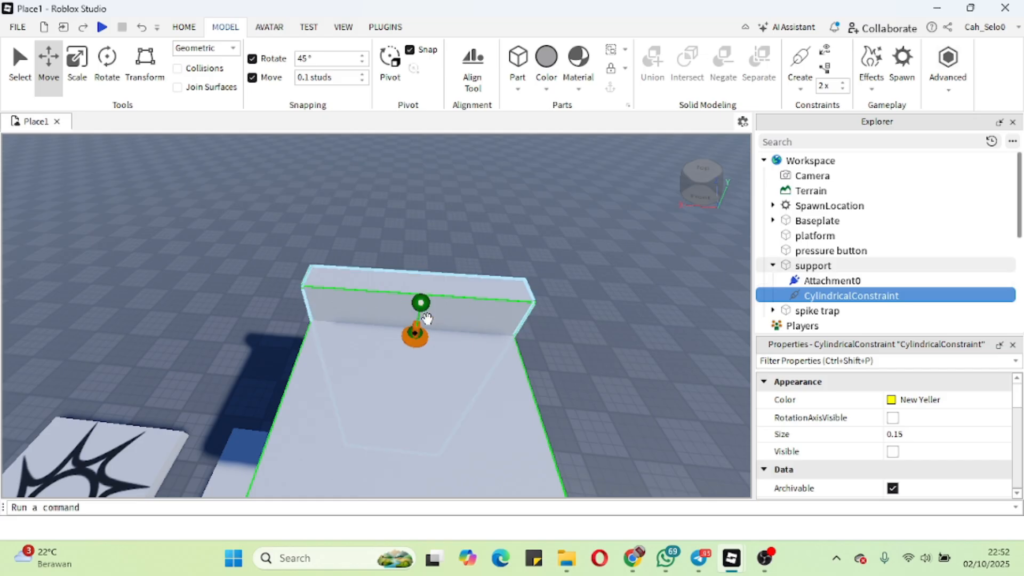
Nudge the support's attachment slightly back toward the support and check the cylindrical constraint's alignment.
key(d)
right_drag(586, 284, 585, 284)
key(d)
key(a)
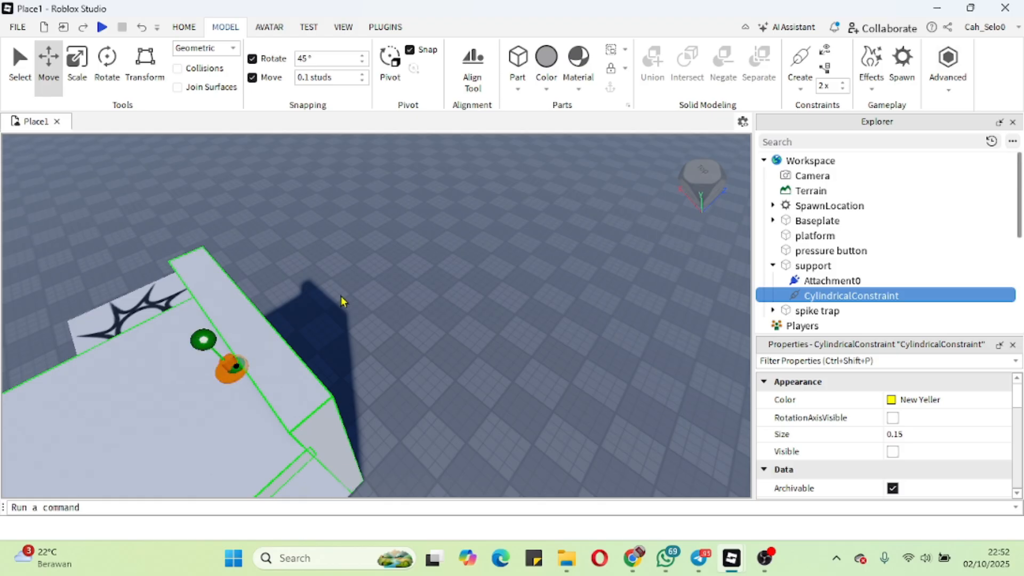
click(834, 281)
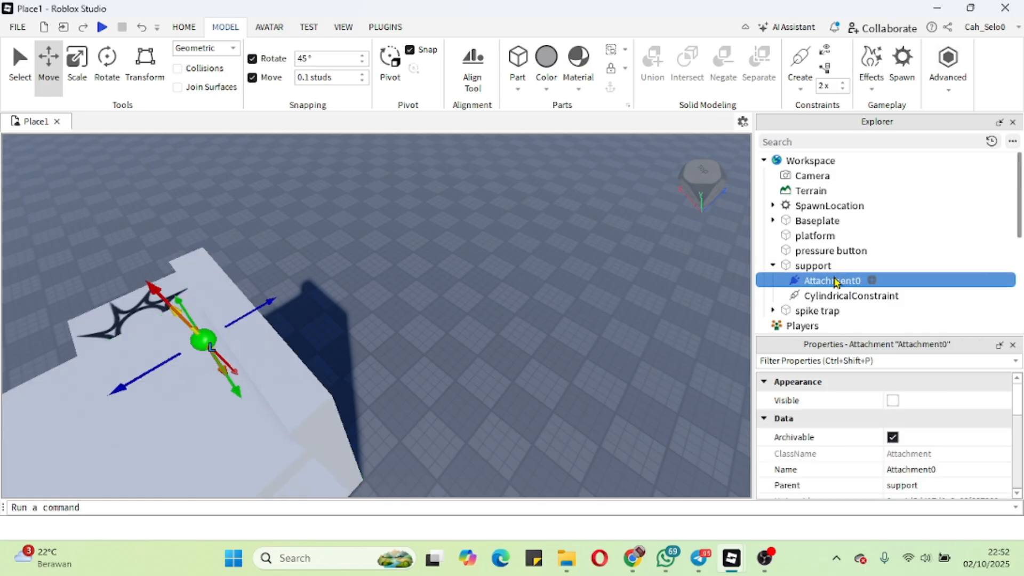
drag(267, 297, 273, 294)
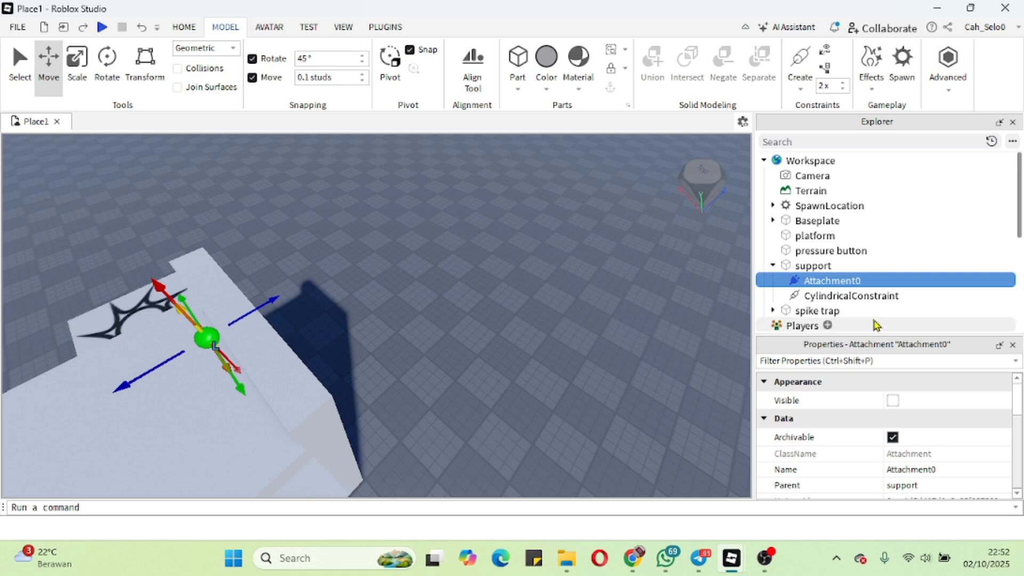
click(828, 297)
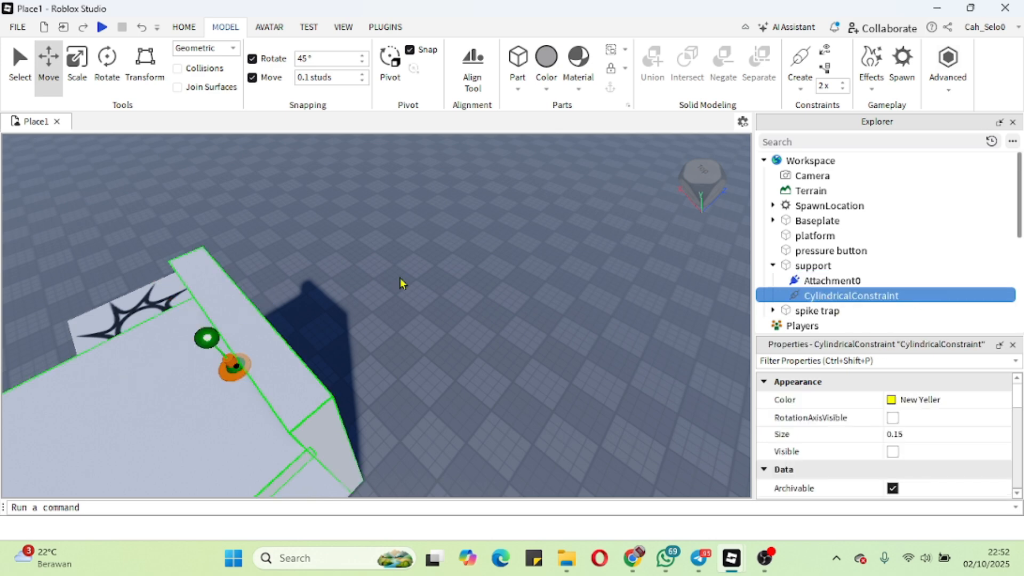
right_drag(400, 278, 401, 283)
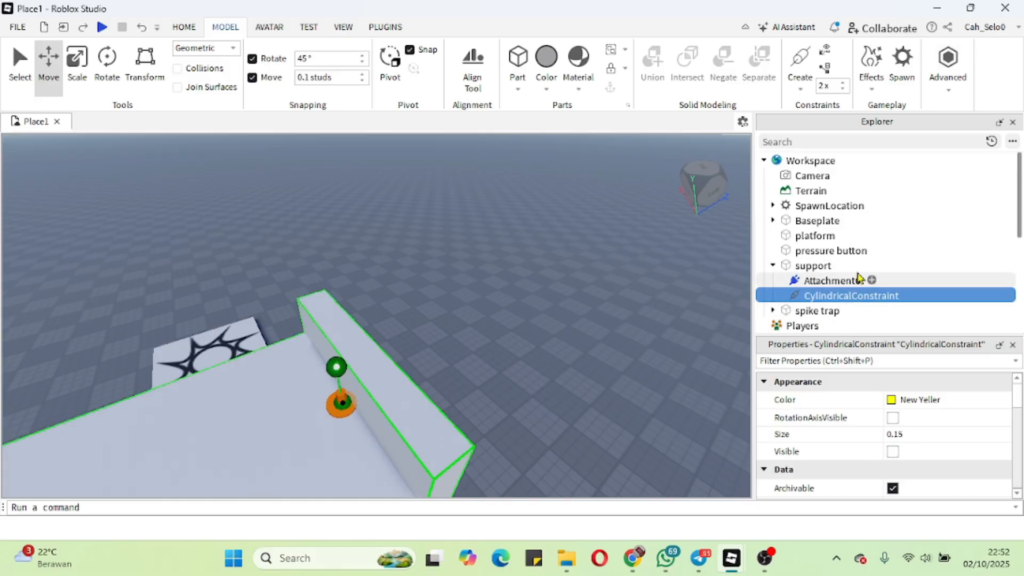
Create a Spring constraint from the support's existing attachment to the top surface of the spike trap.
click(835, 283)
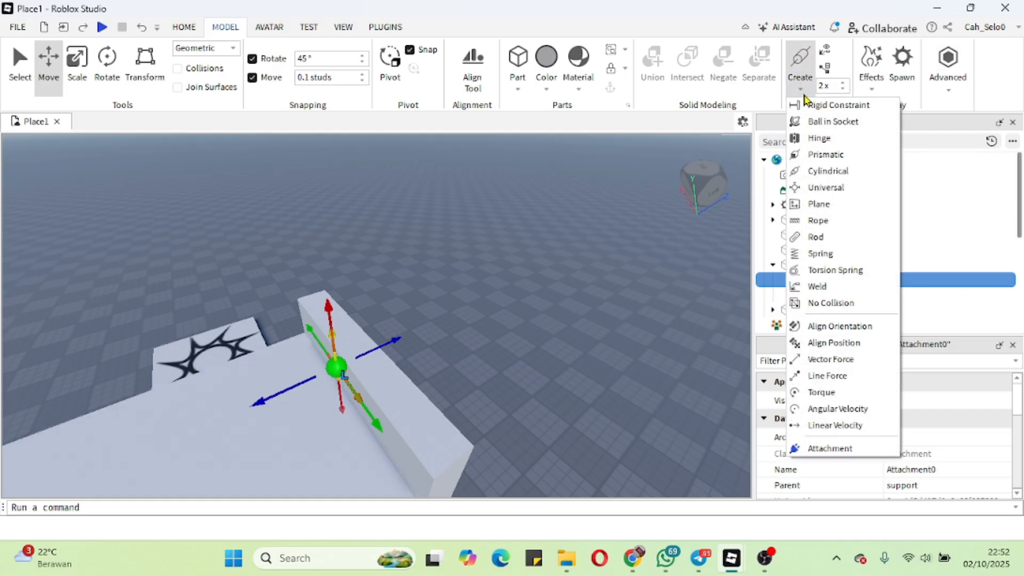
click(820, 254)
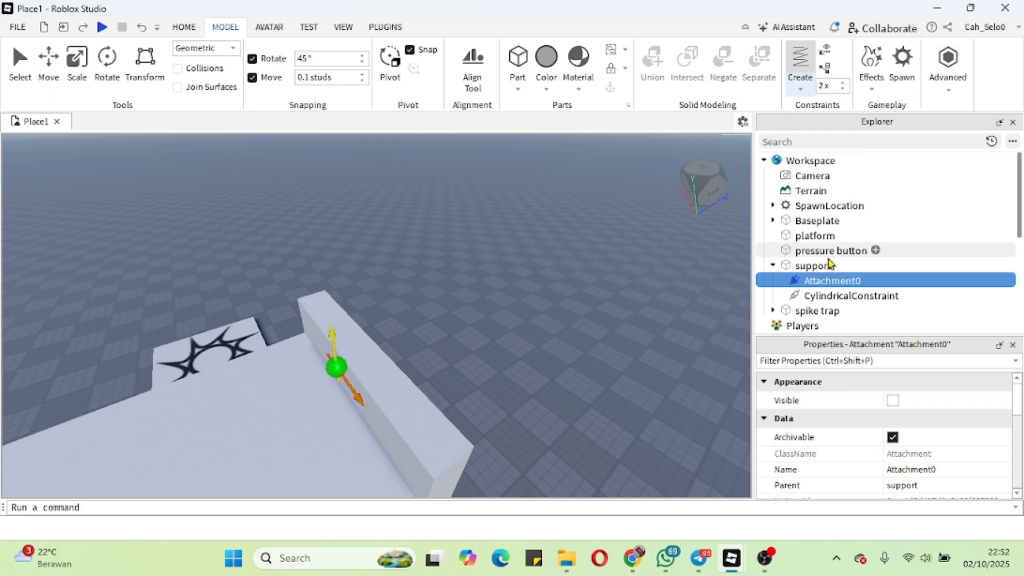
click(336, 367)
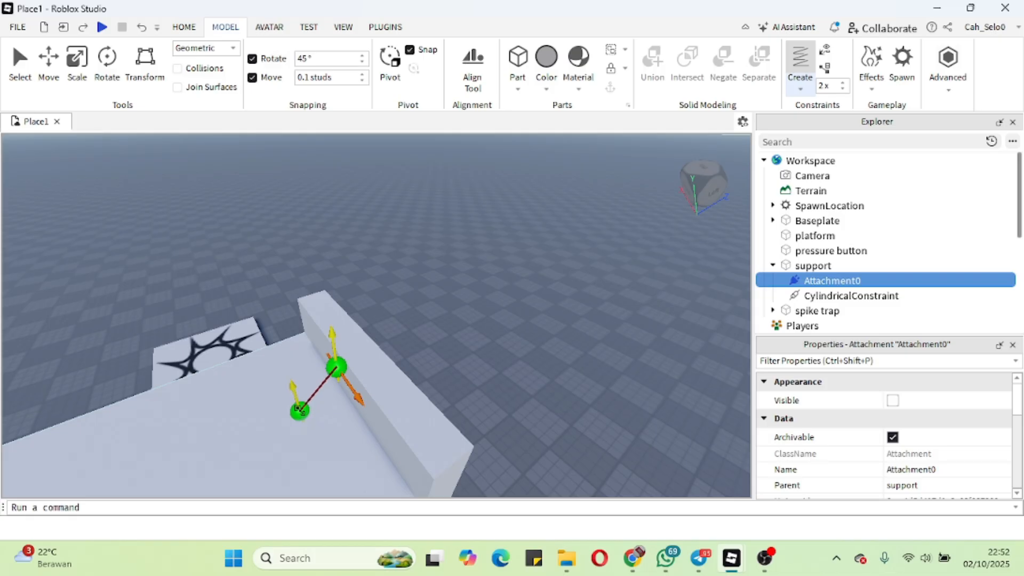
right_drag(299, 419, 295, 418)
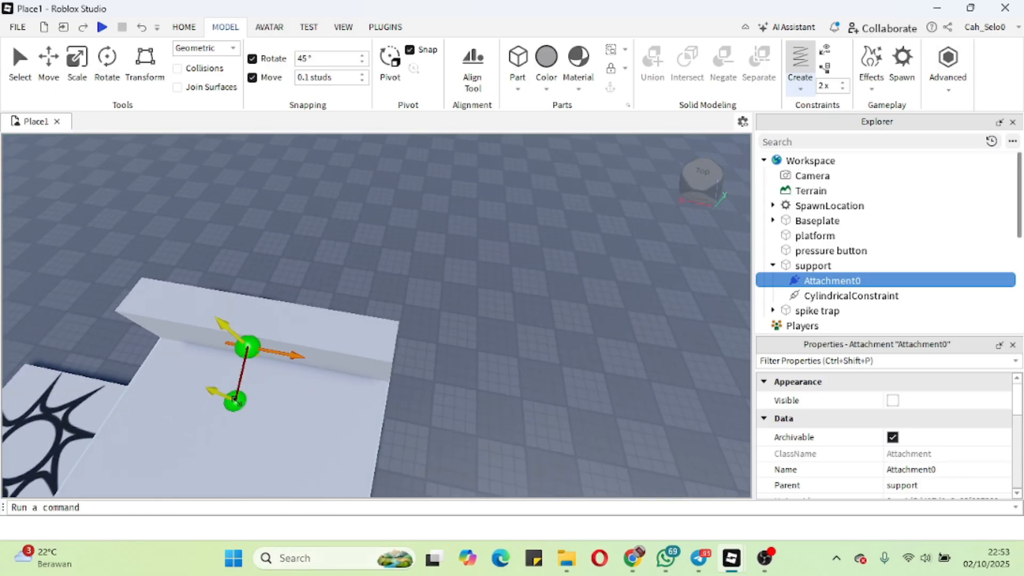
middle_drag(238, 401, 561, 402)
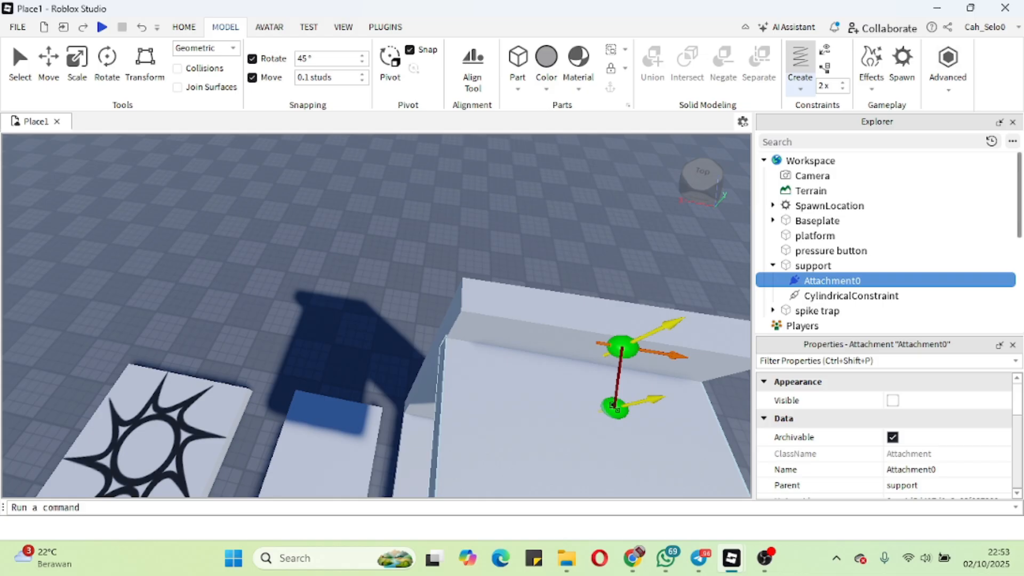
click(613, 405)
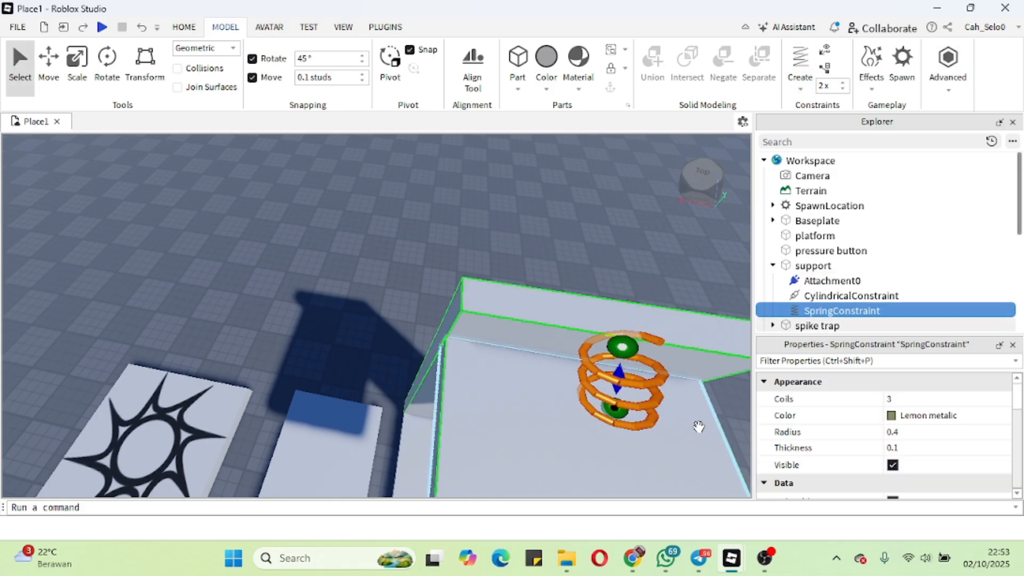
click(803, 282)
right_click(801, 283)
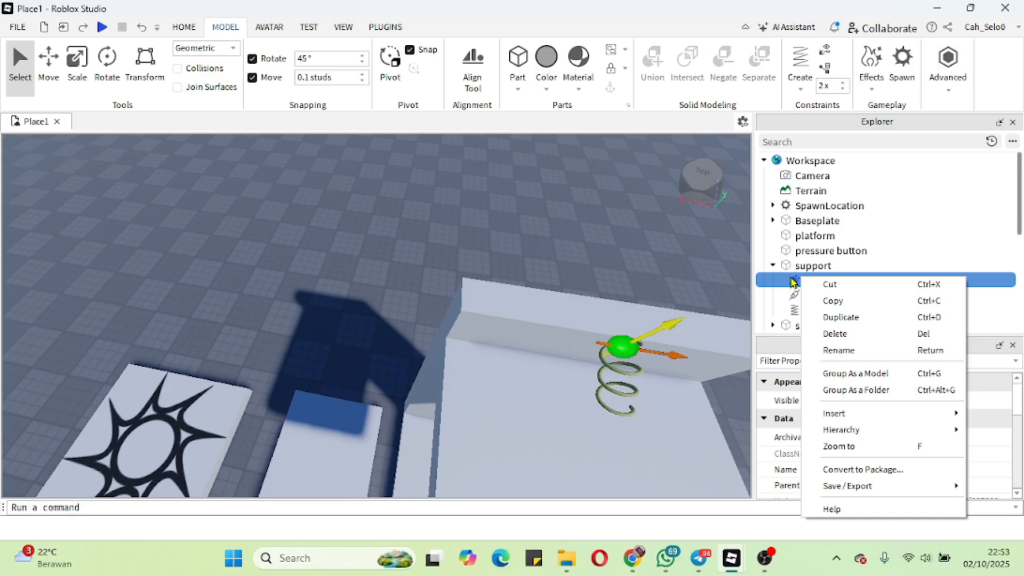
click(633, 229)
key(s)
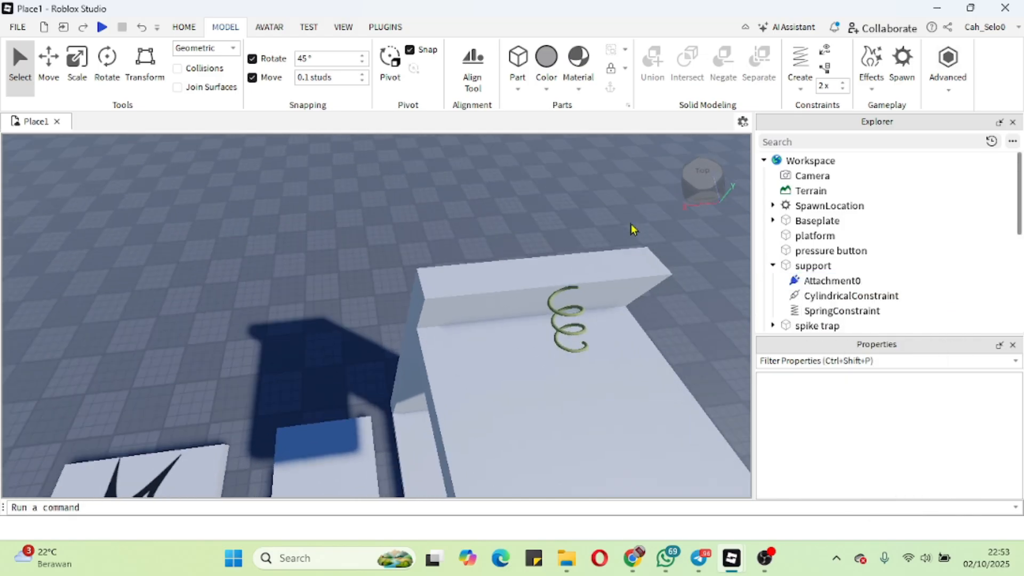
key(d)
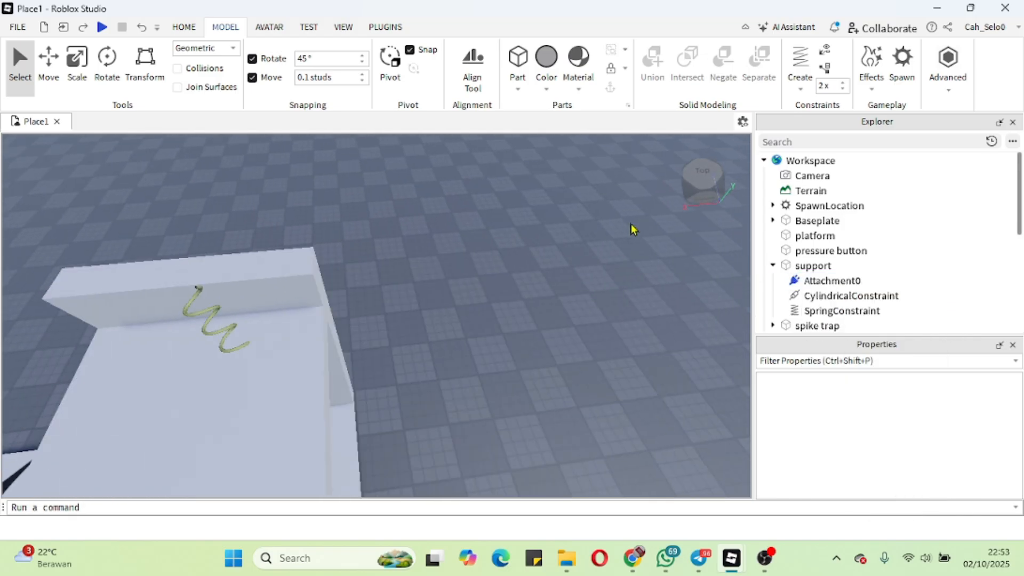
key(a)
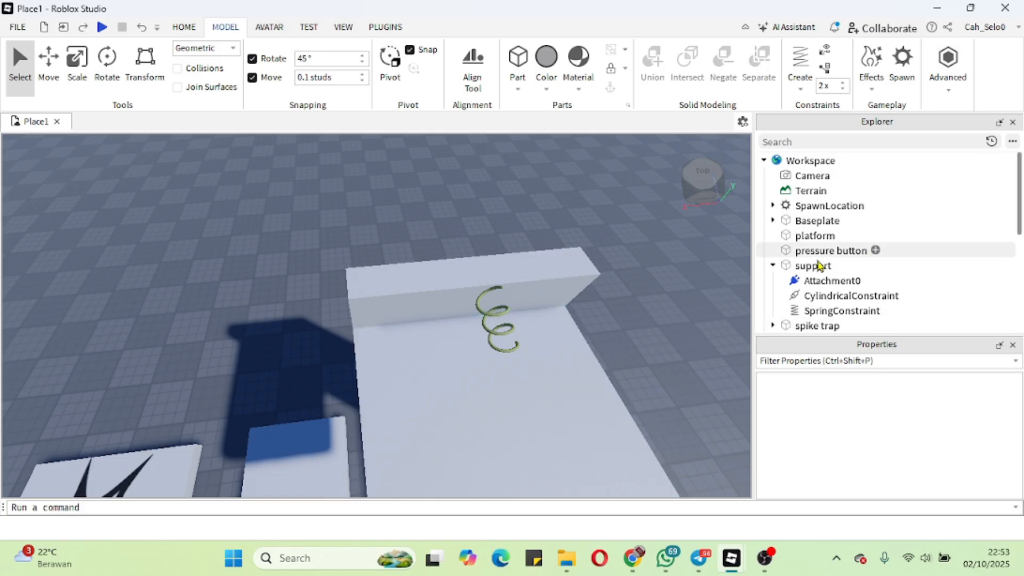
Move the spring's attachment on the spike trap toward the support, close to the trap's cylindrical attachment.
scroll(795, 264, down, 1)
click(773, 291)
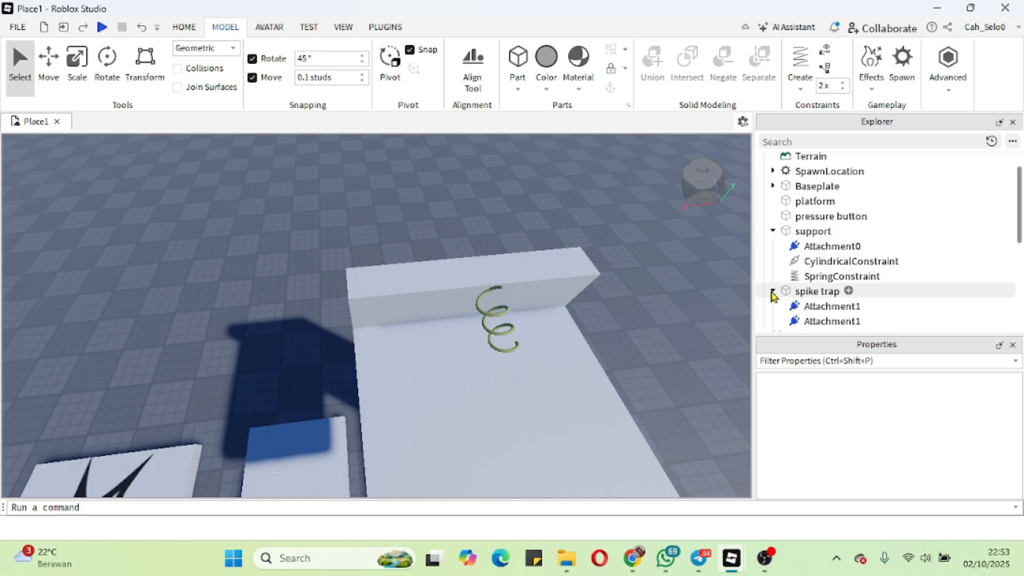
click(825, 322)
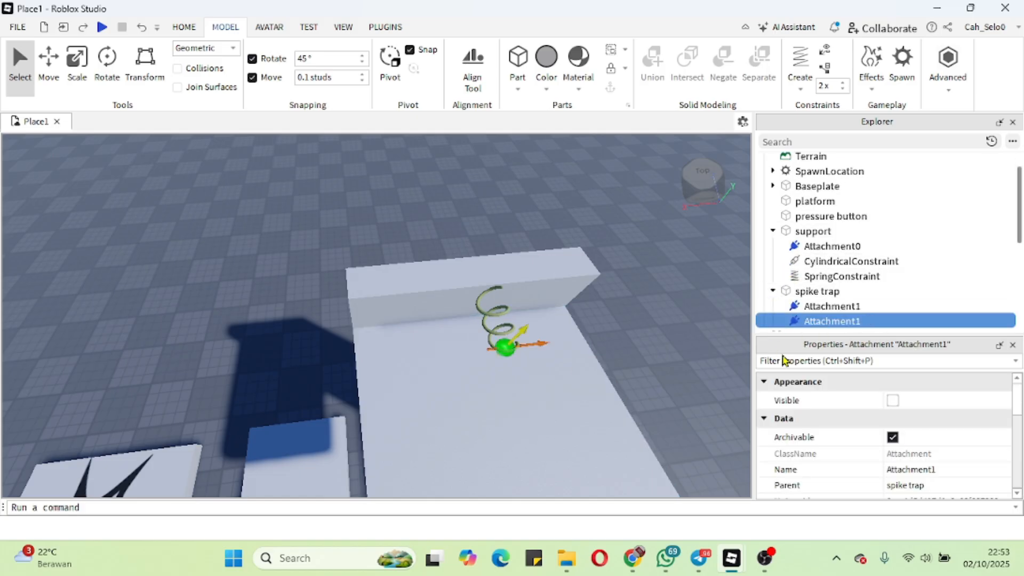
click(822, 314)
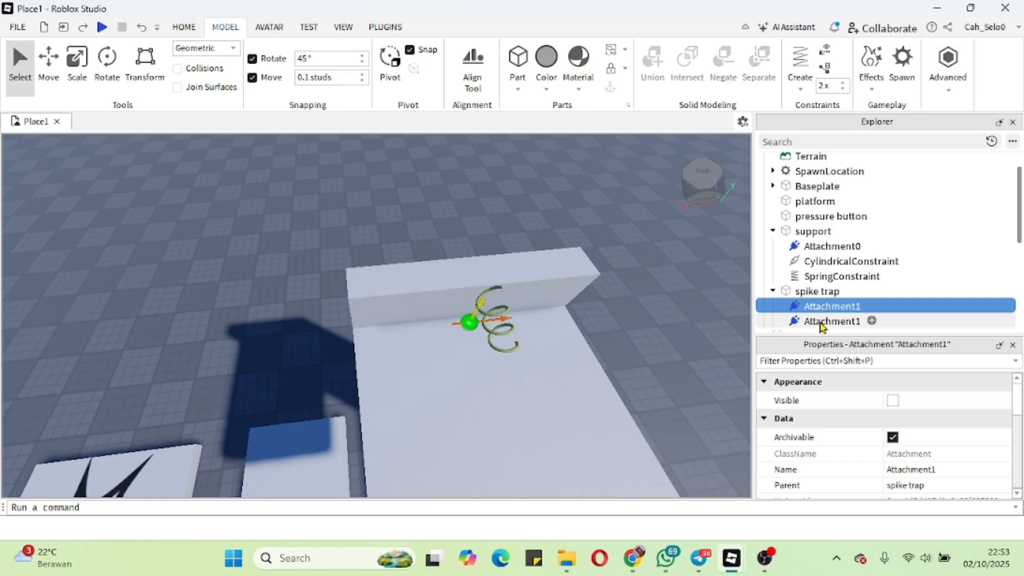
click(822, 323)
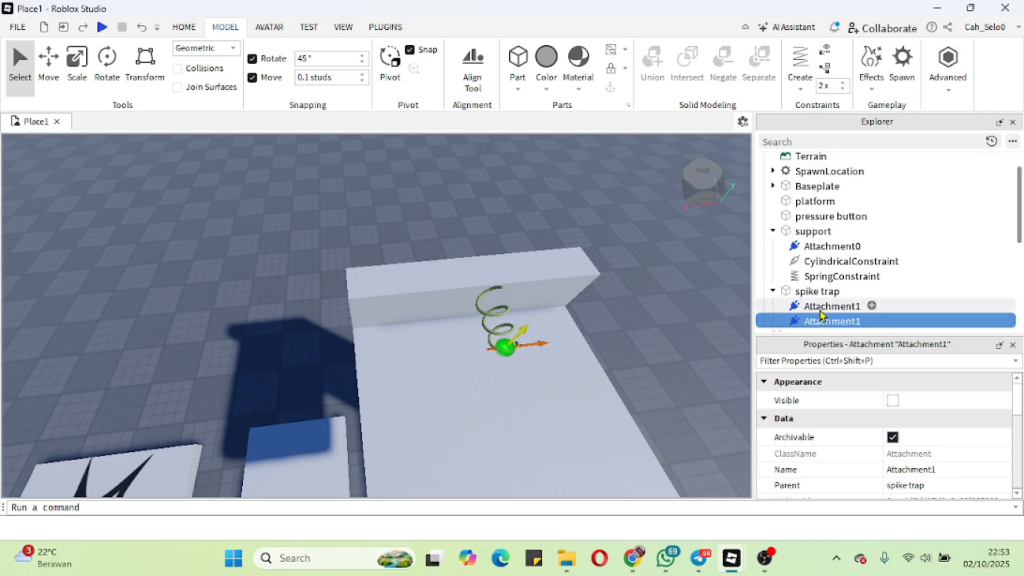
click(823, 314)
click(826, 324)
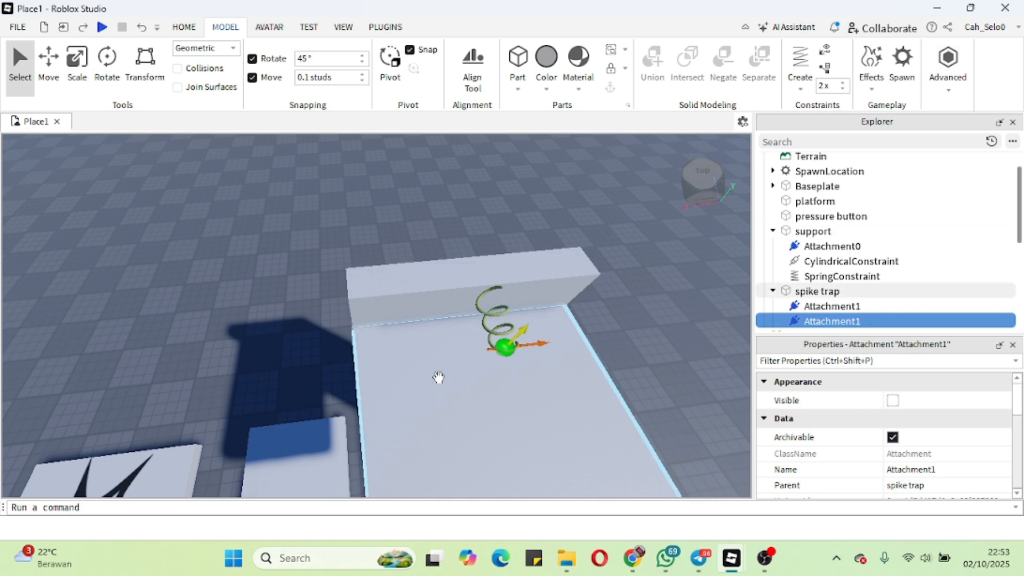
click(49, 61)
drag(538, 417, 527, 386)
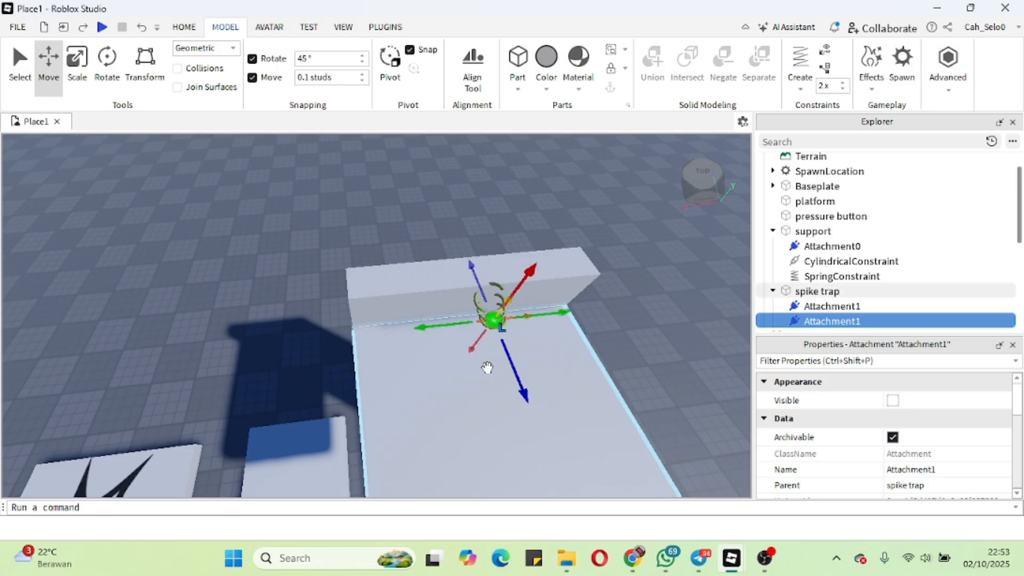
drag(455, 325, 439, 325)
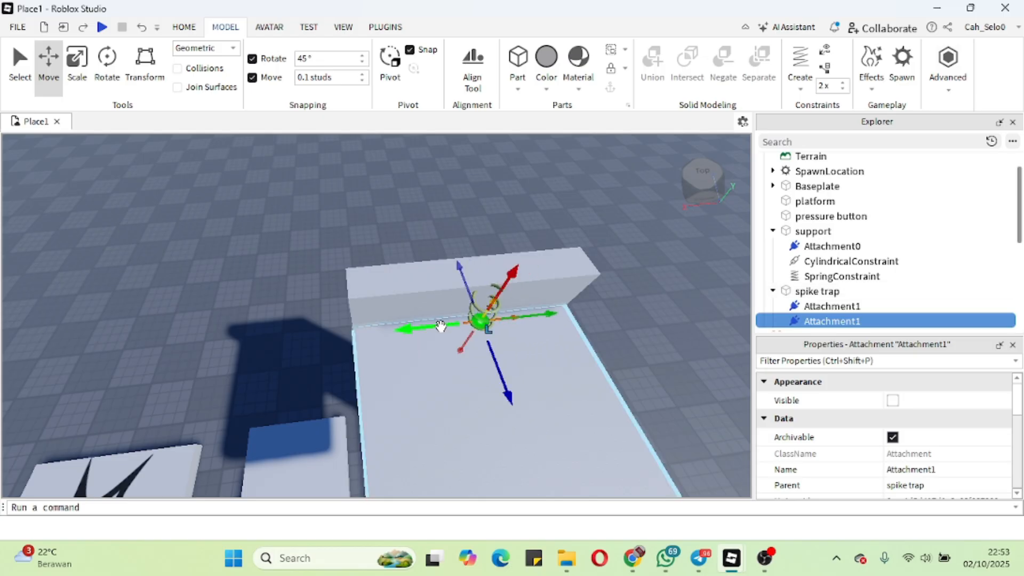
Nudge the spring's attachment along the support edge onto the cylindrical attachment and compare the positions of both.
click(822, 306)
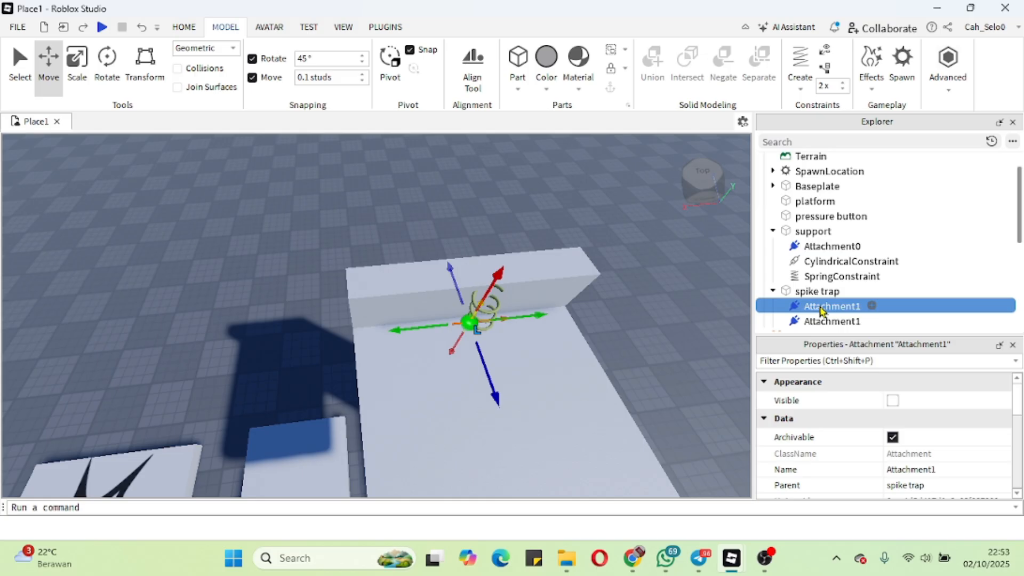
click(824, 321)
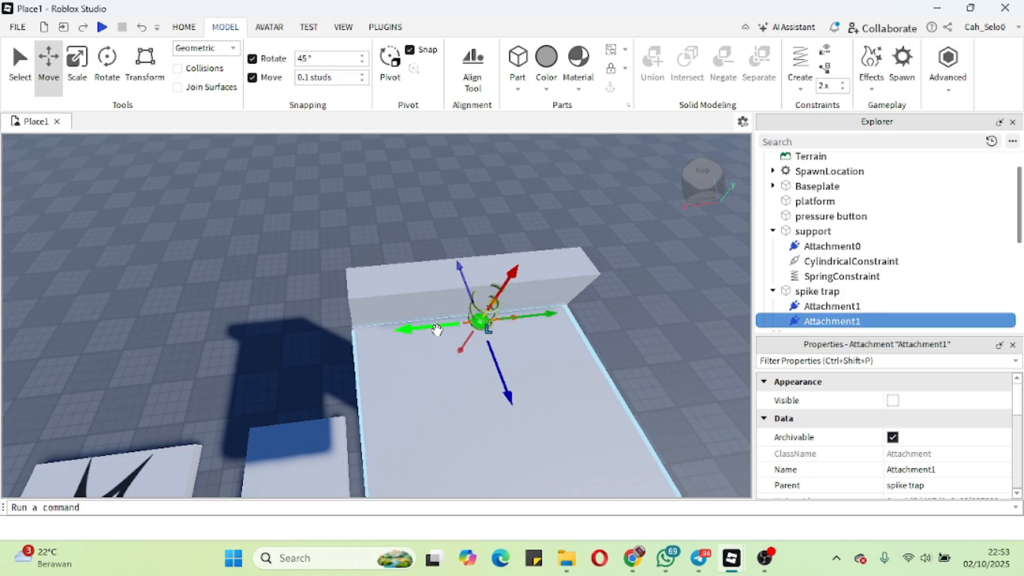
drag(437, 330, 424, 330)
click(817, 308)
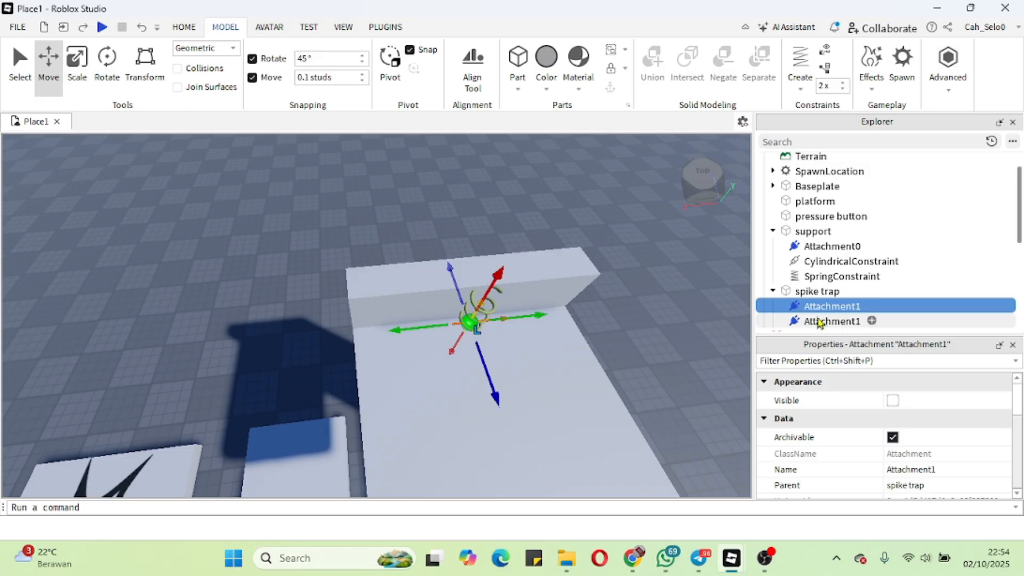
click(817, 322)
click(818, 305)
click(825, 322)
click(827, 307)
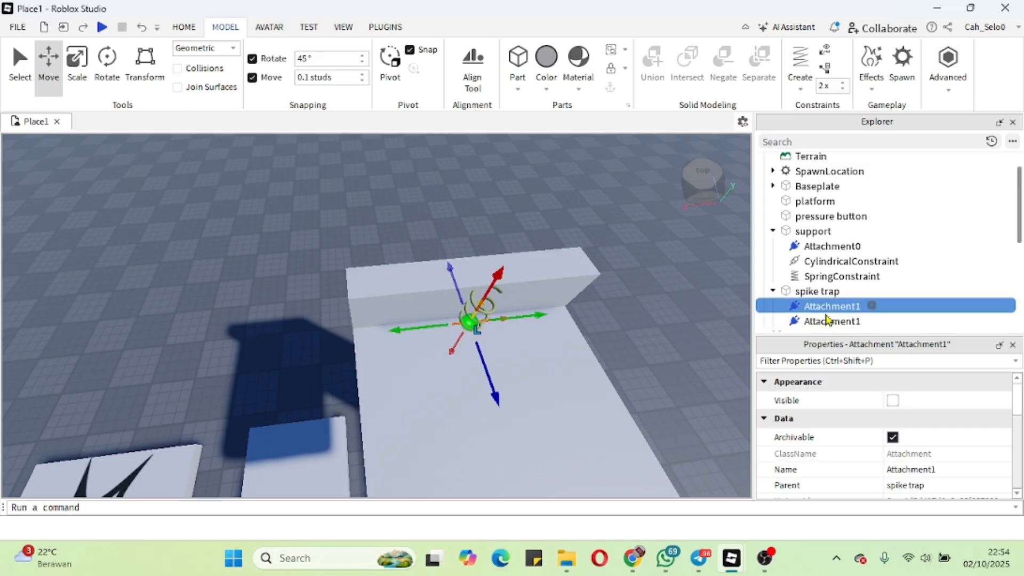
click(827, 323)
Examine how the Spring and Cylindrical constraints join the support and spike trap, viewing them from several distances and angles.
right_drag(686, 225, 687, 225)
scroll(687, 224, down, 5)
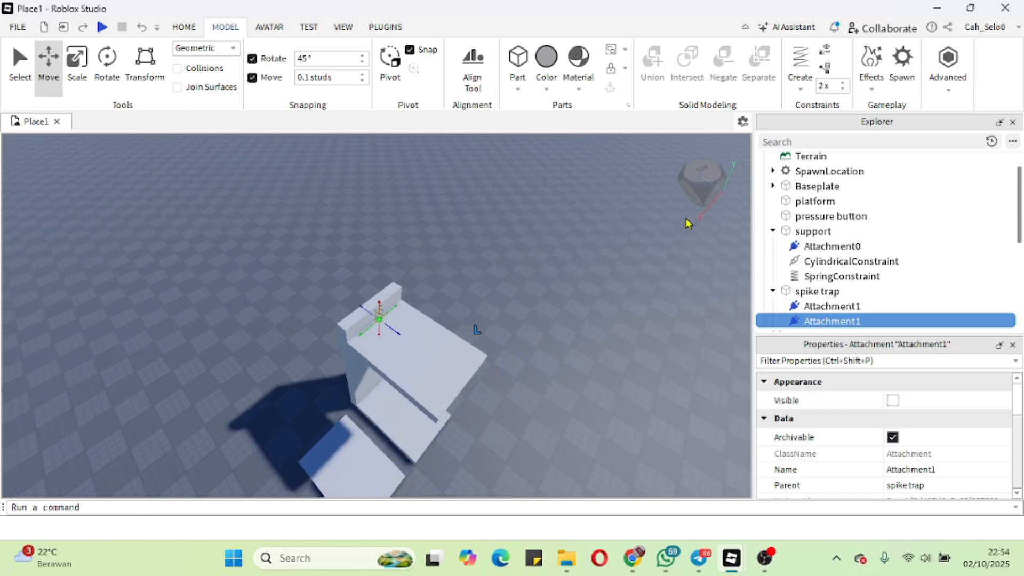
scroll(687, 224, up, 8)
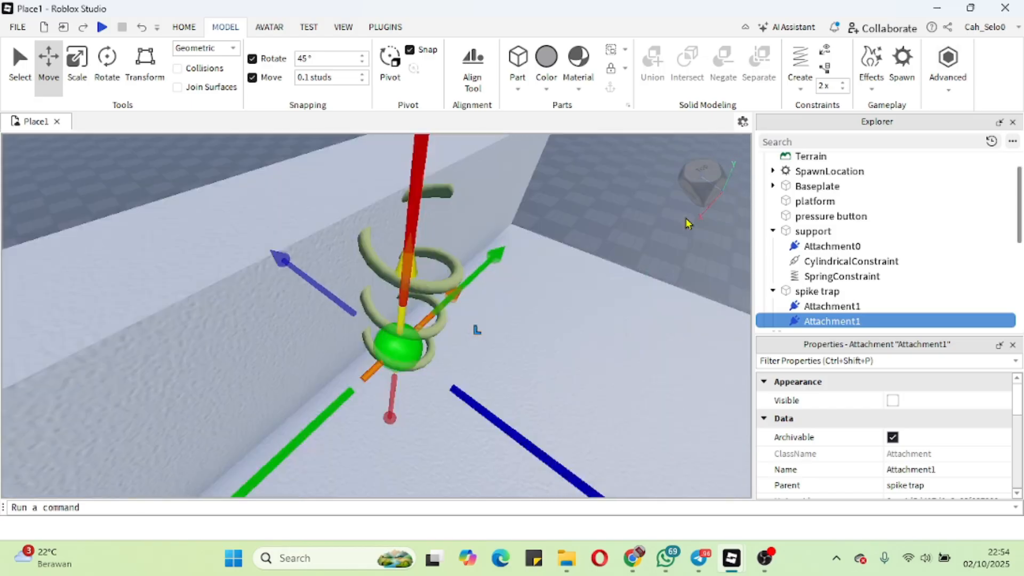
scroll(687, 224, down, 5)
scroll(687, 224, up, 6)
scroll(687, 224, down, 4)
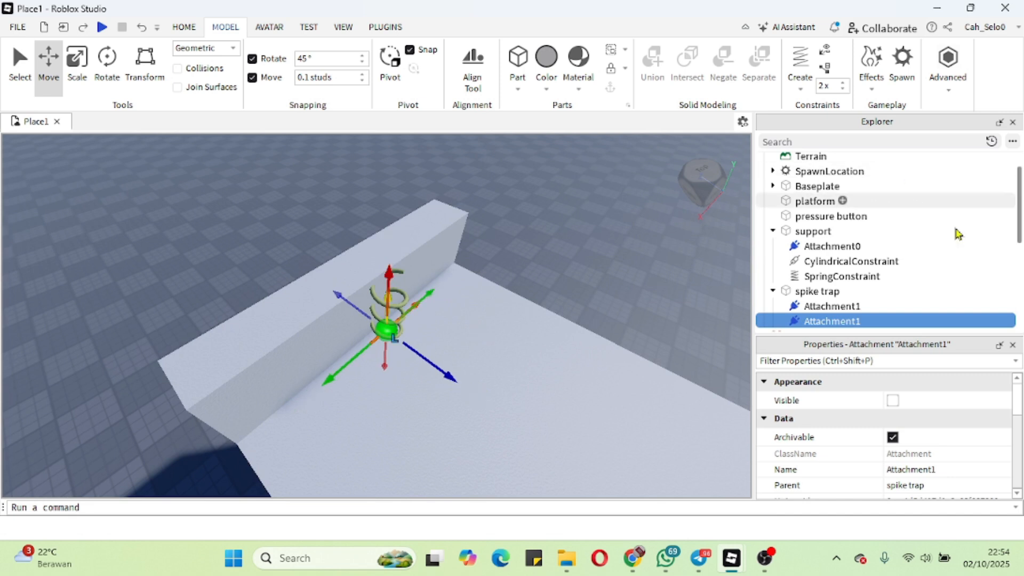
click(856, 277)
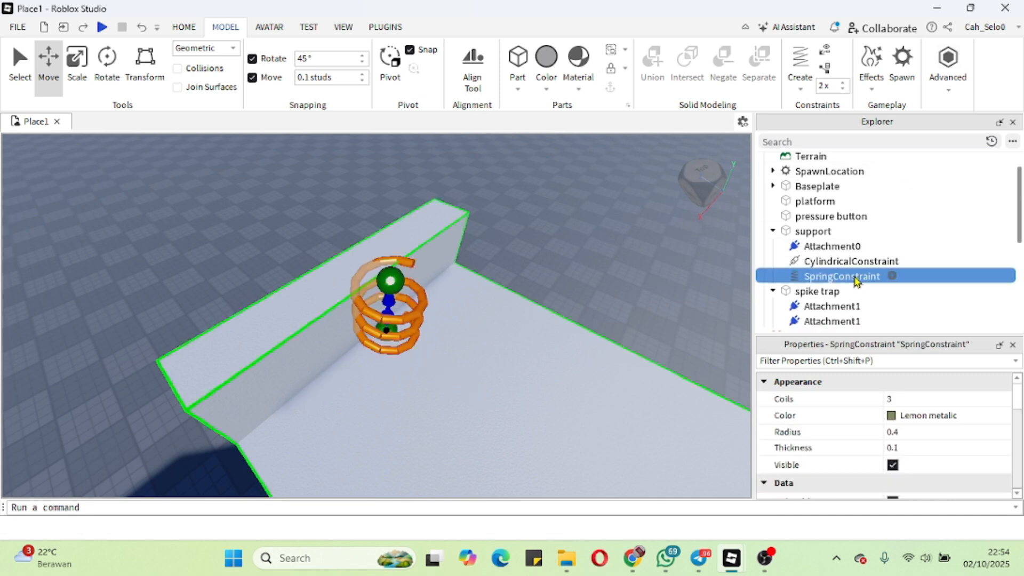
click(850, 262)
click(851, 278)
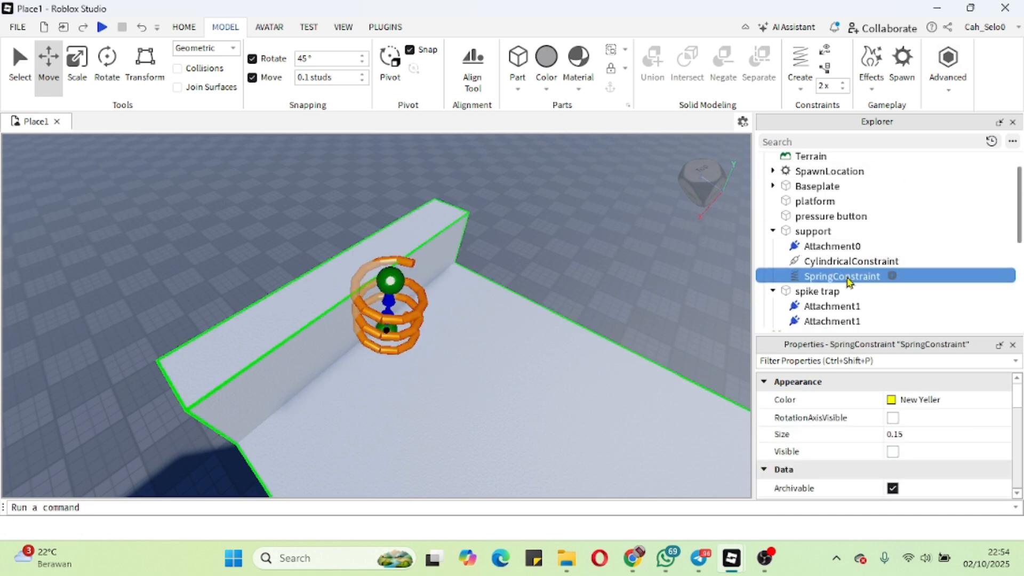
click(851, 263)
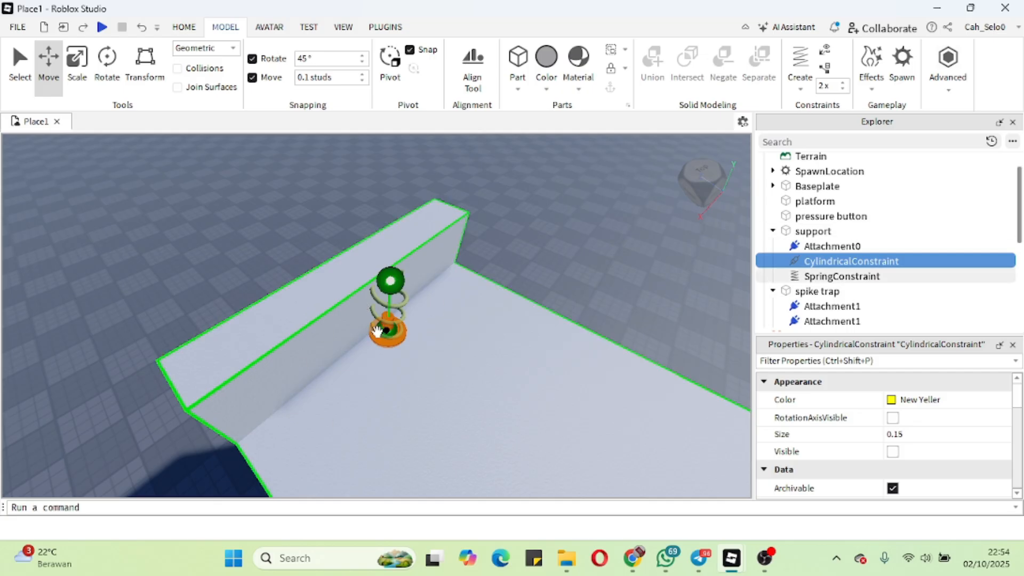
scroll(564, 236, up, 1)
scroll(565, 241, down, 10)
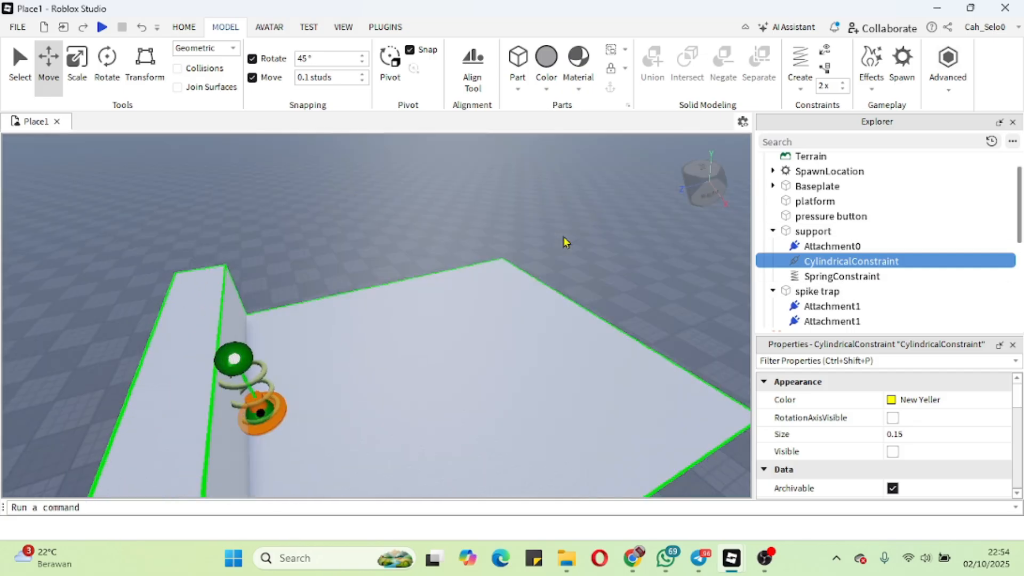
scroll(566, 242, up, 5)
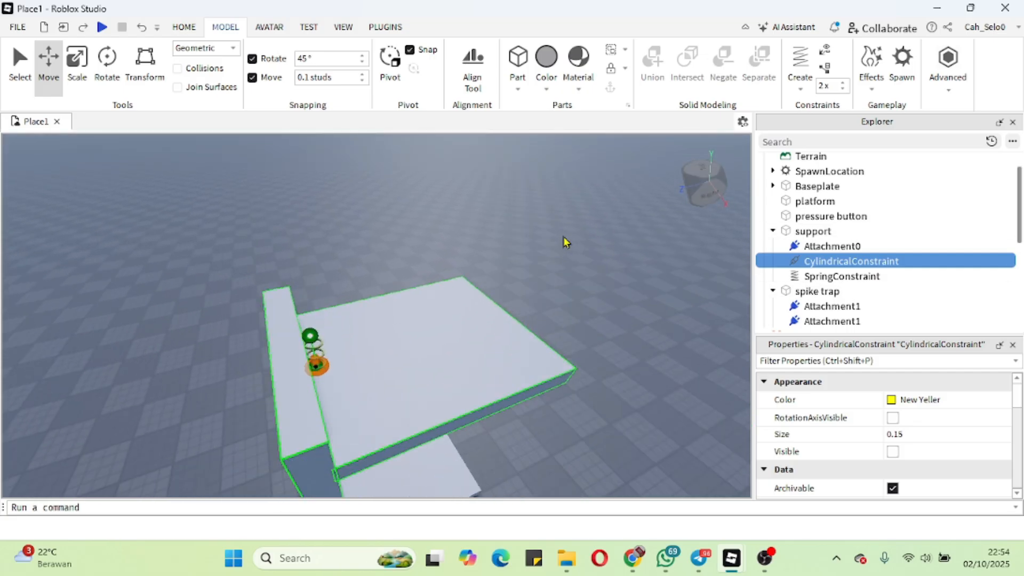
scroll(566, 242, up, 2)
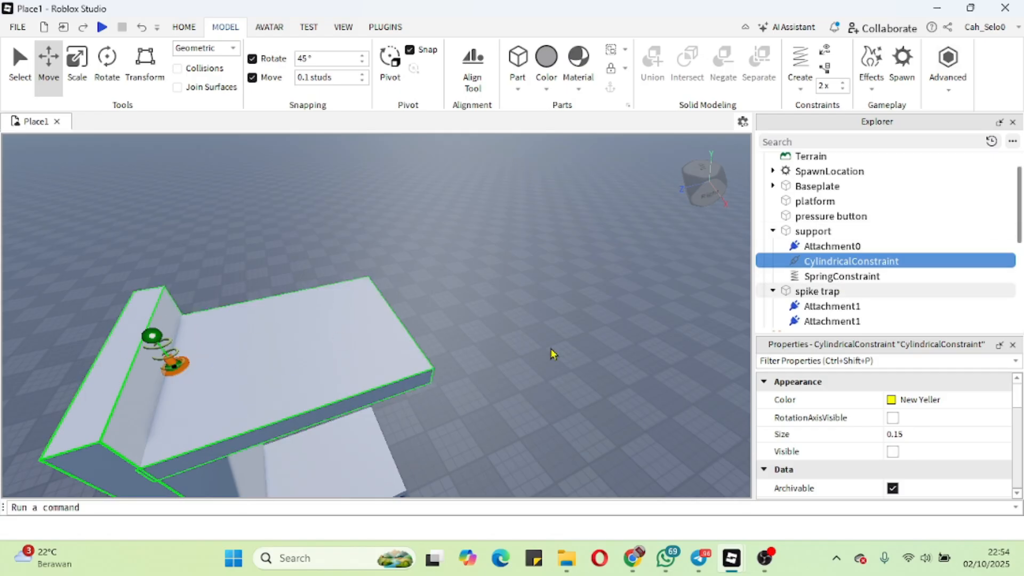
Review the Spring constraint's appearance, behavior, attachment, derived length and spring properties.
click(840, 277)
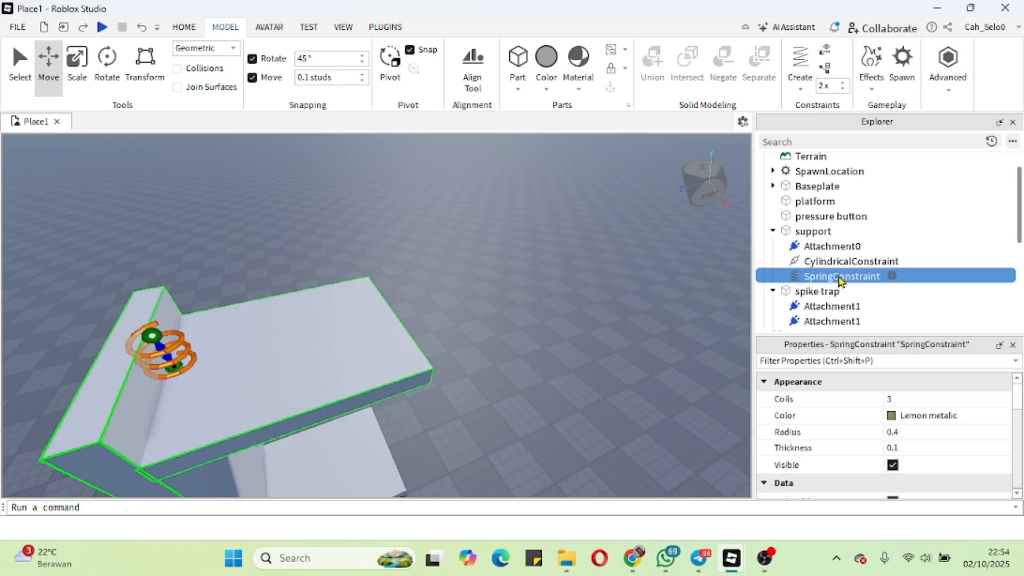
scroll(835, 435, down, 2)
scroll(836, 437, down, 2)
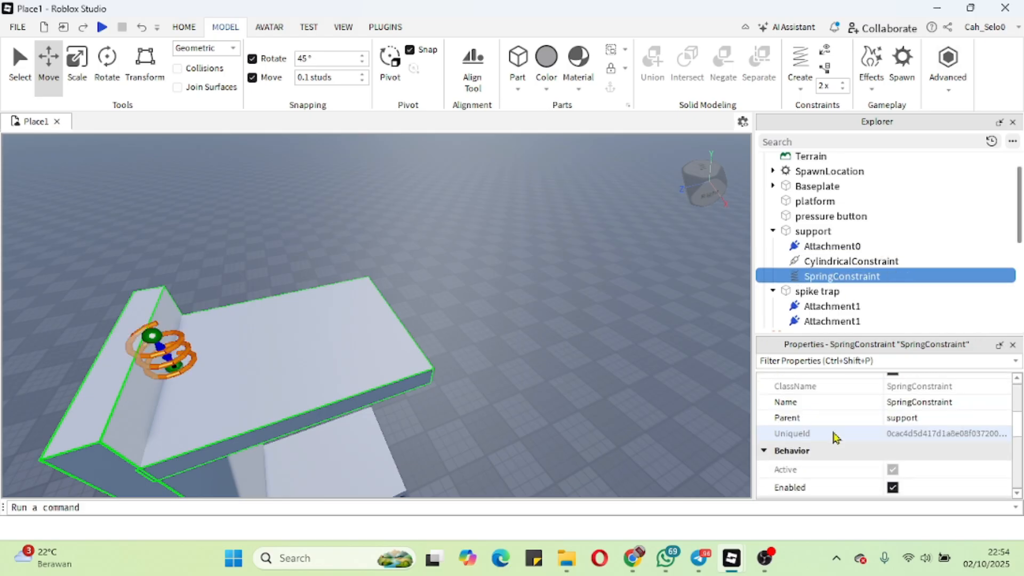
scroll(836, 438, up, 3)
scroll(836, 437, down, 3)
scroll(836, 438, down, 3)
scroll(836, 437, up, 5)
scroll(835, 435, down, 5)
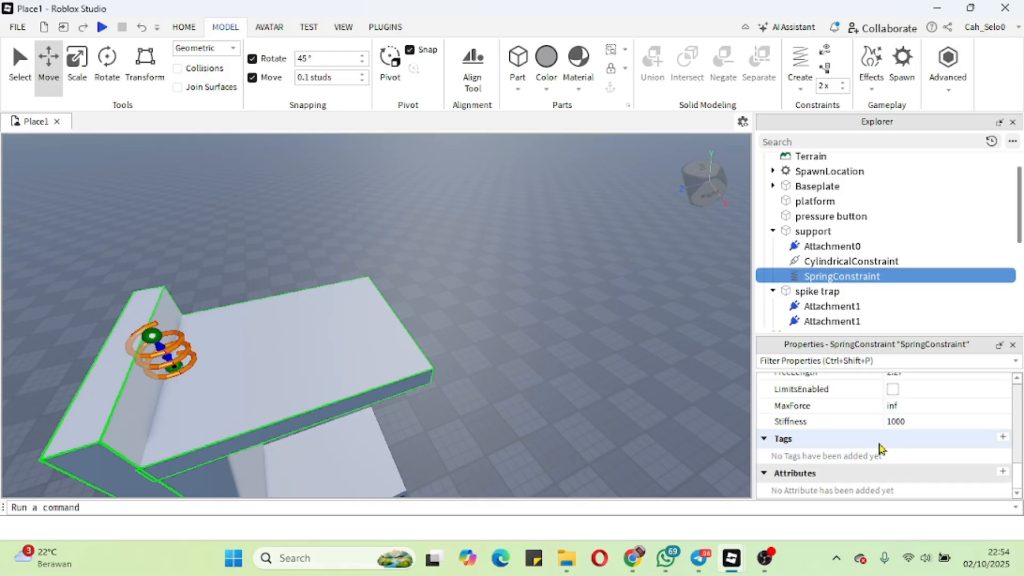
scroll(880, 448, up, 4)
scroll(880, 449, down, 1)
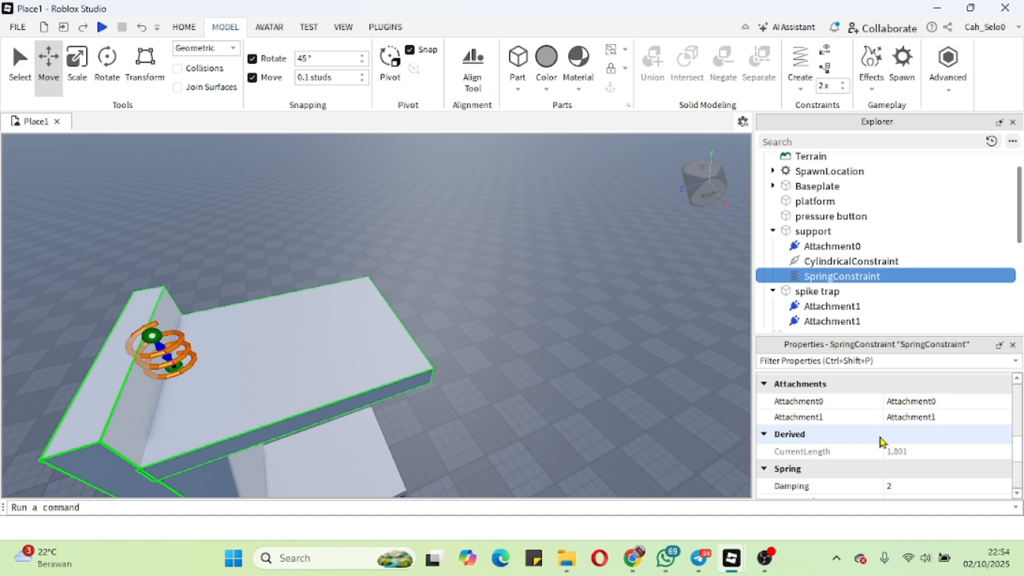
scroll(880, 441, up, 3)
scroll(880, 443, down, 3)
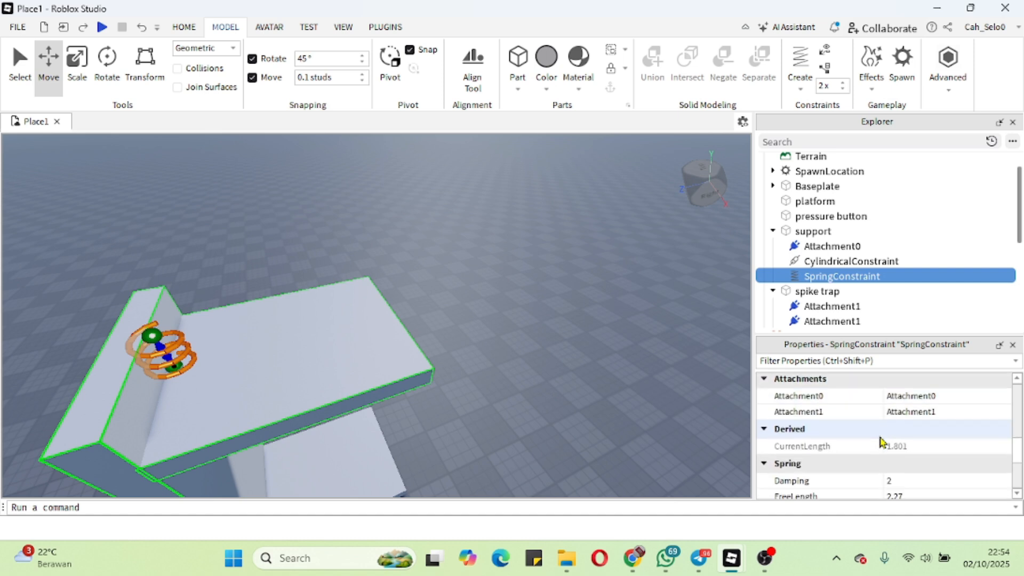
scroll(880, 442, down, 4)
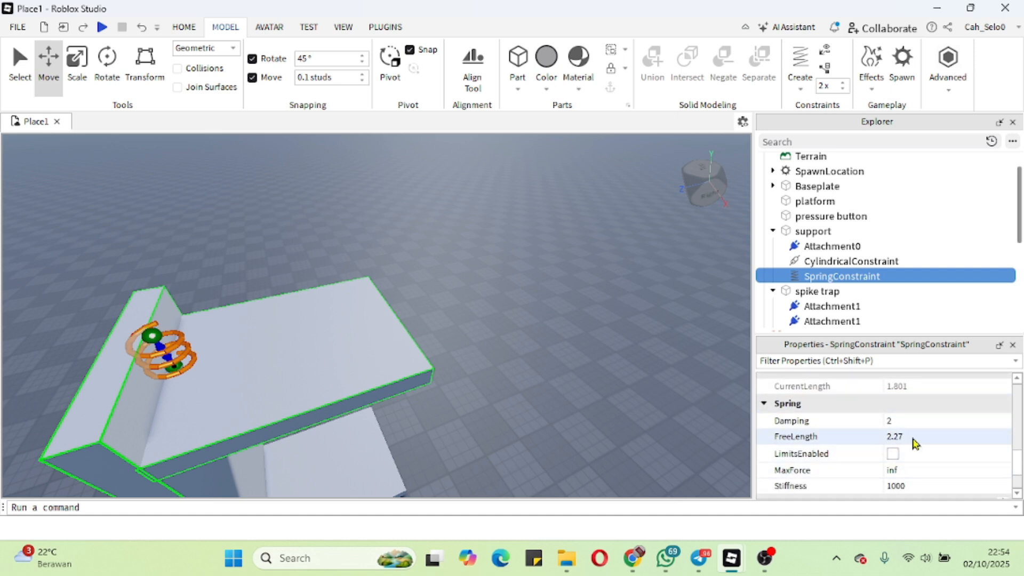
scroll(917, 430, down, 1)
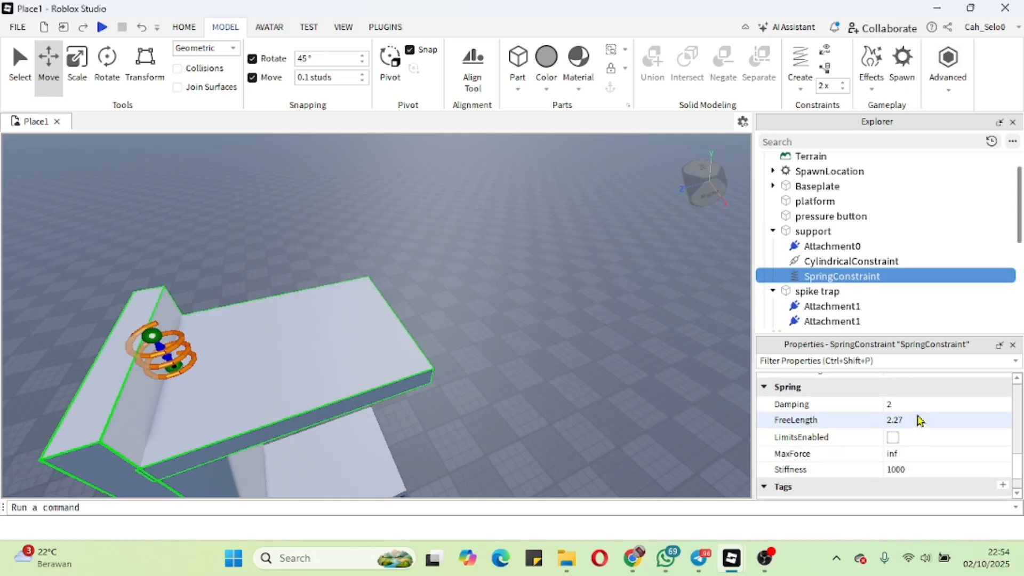
scroll(918, 424, up, 2)
scroll(919, 421, up, 4)
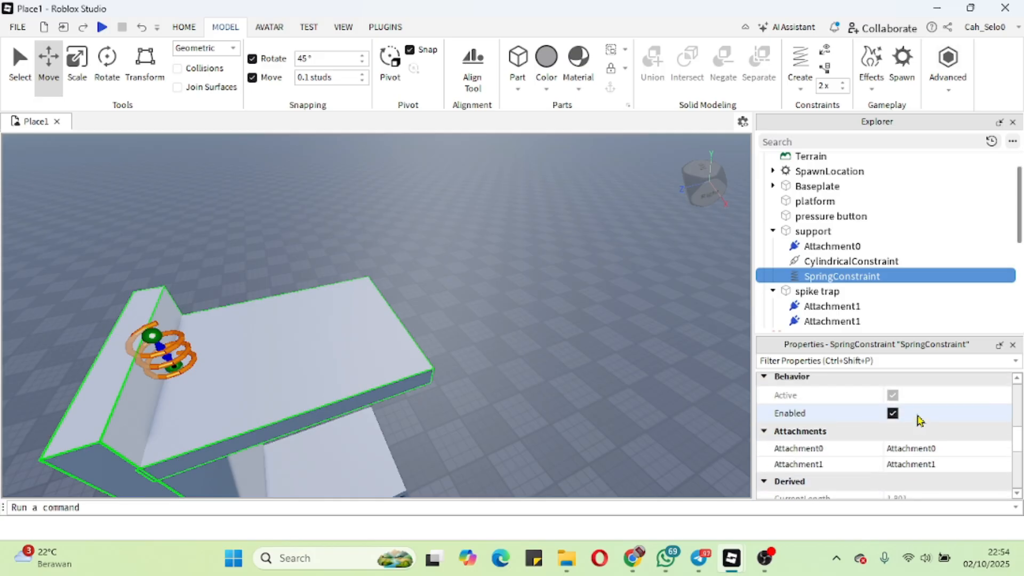
scroll(917, 420, down, 2)
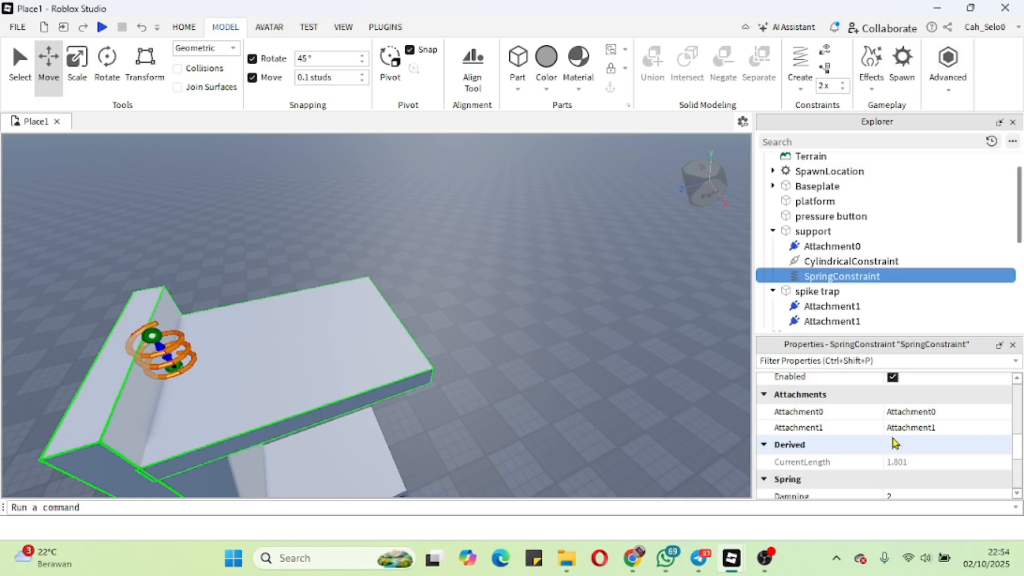
Start a Snipping Tool video recording of the screen area showing the Spring constraint's properties.
key(super+shift+s)
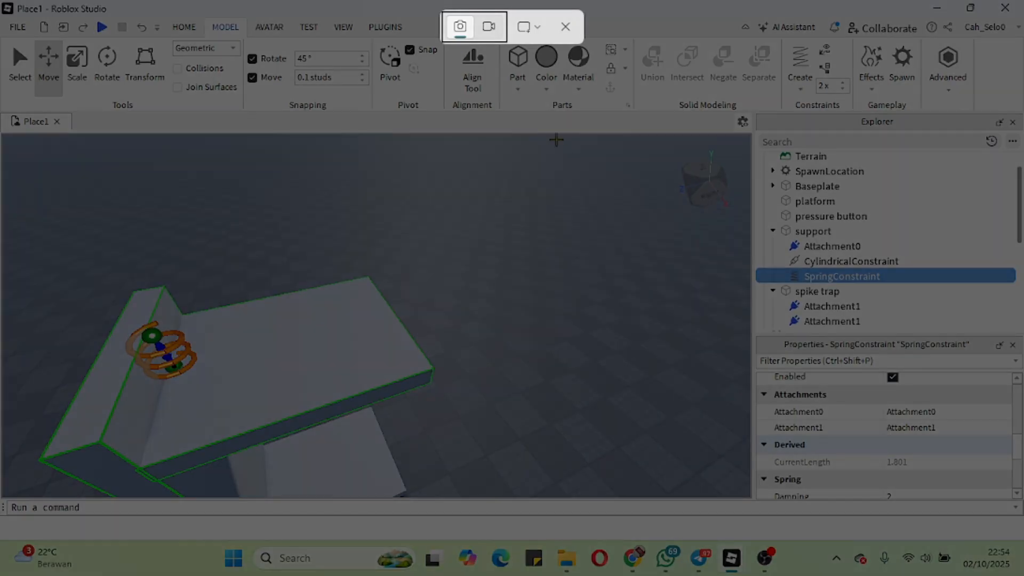
click(497, 28)
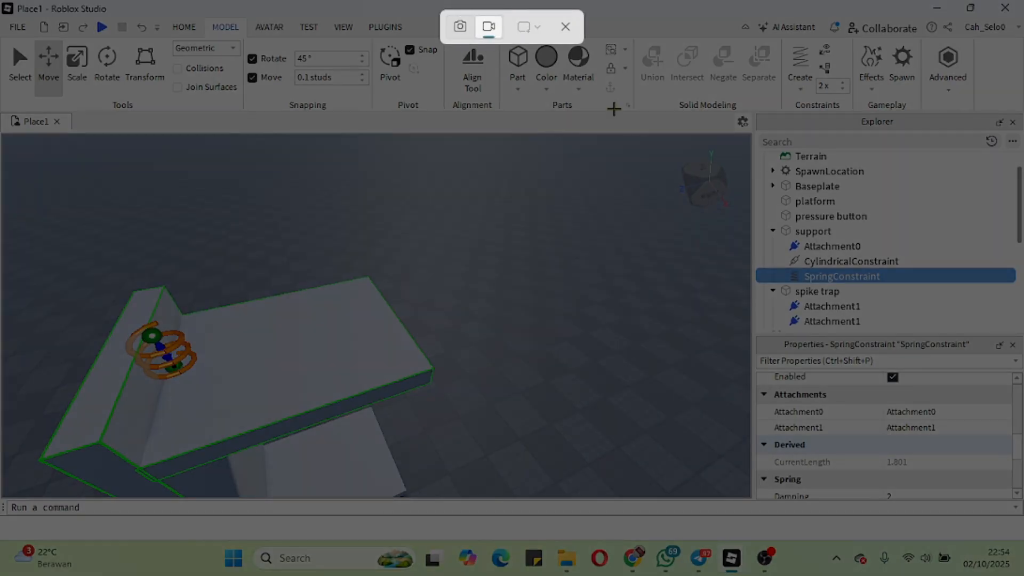
drag(757, 334, 1023, 512)
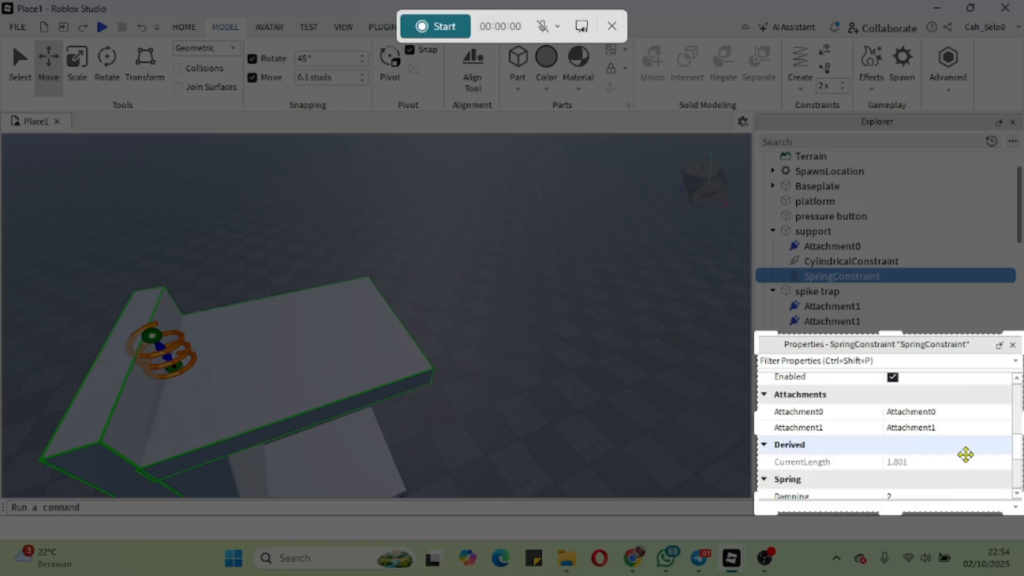
click(442, 28)
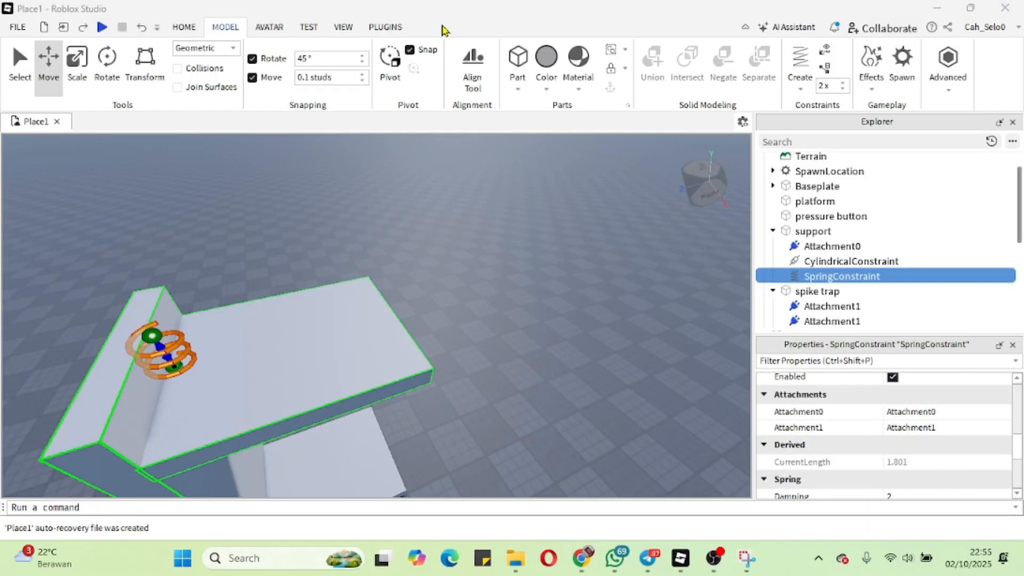
Enable length limits on the Spring constraint.
scroll(925, 421, down, 1)
scroll(925, 421, down, 1)
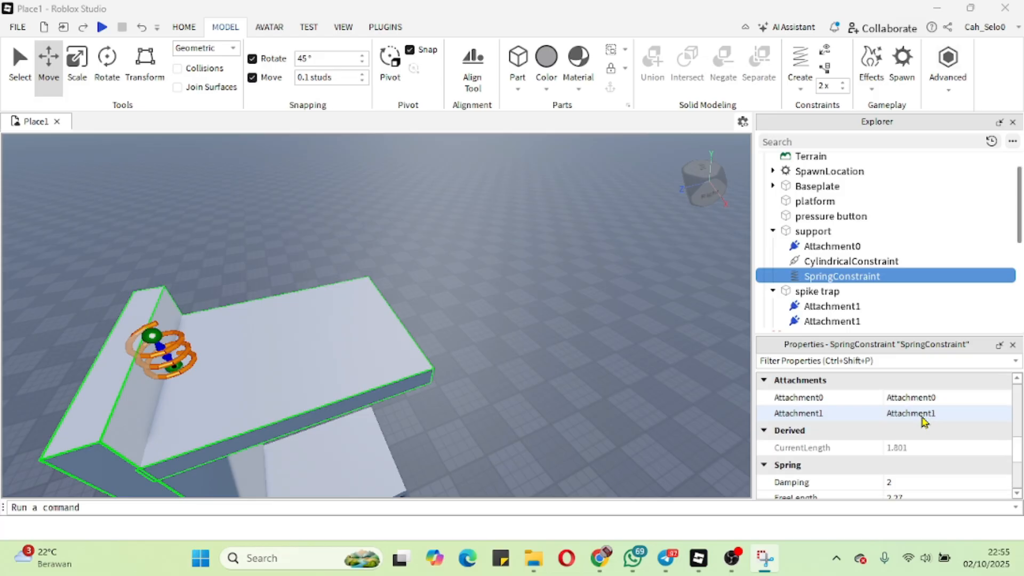
scroll(924, 421, down, 1)
scroll(924, 422, down, 2)
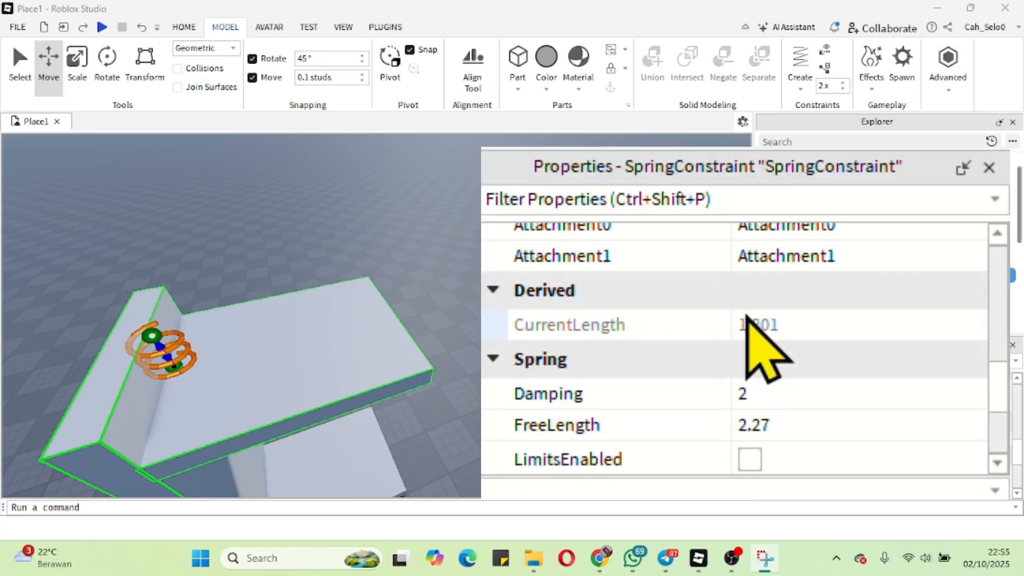
scroll(747, 317, down, 4)
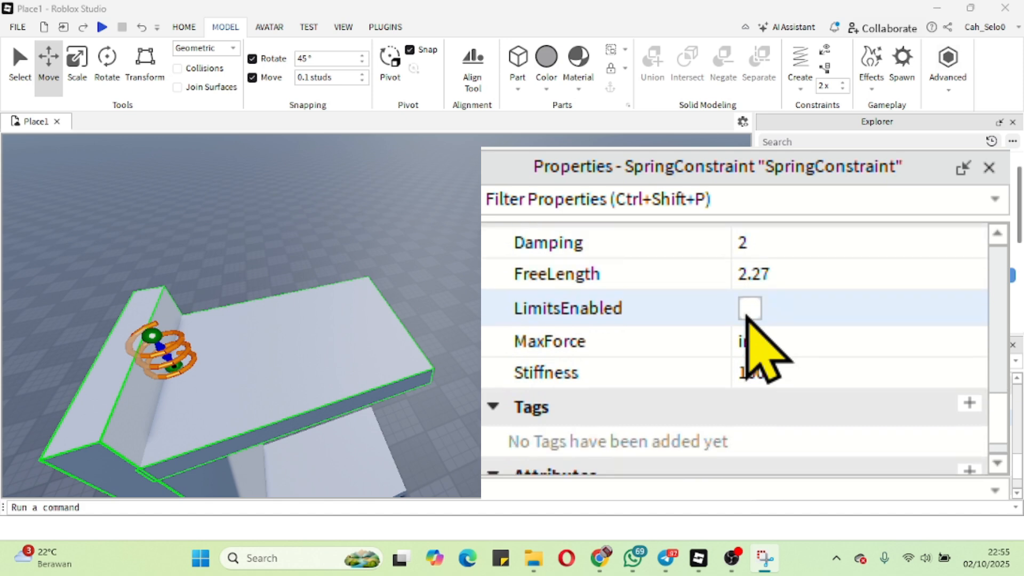
scroll(734, 277, up, 4)
scroll(729, 294, down, 5)
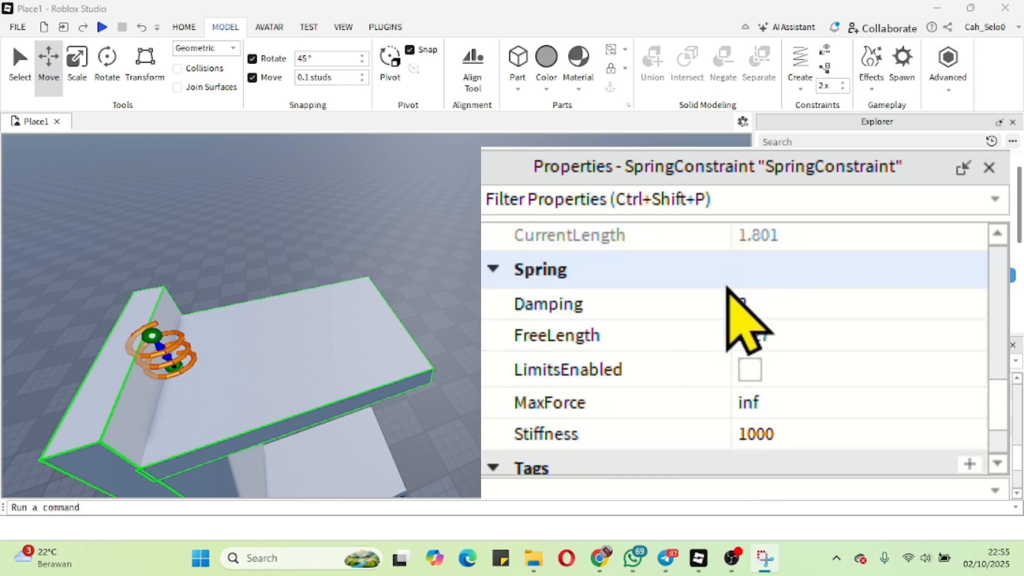
scroll(726, 291, up, 3)
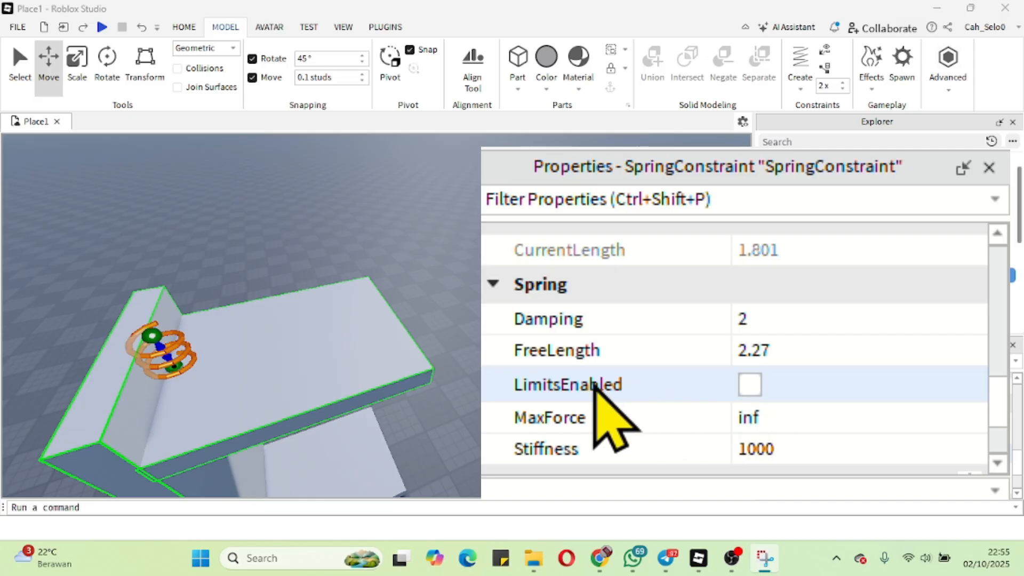
click(750, 386)
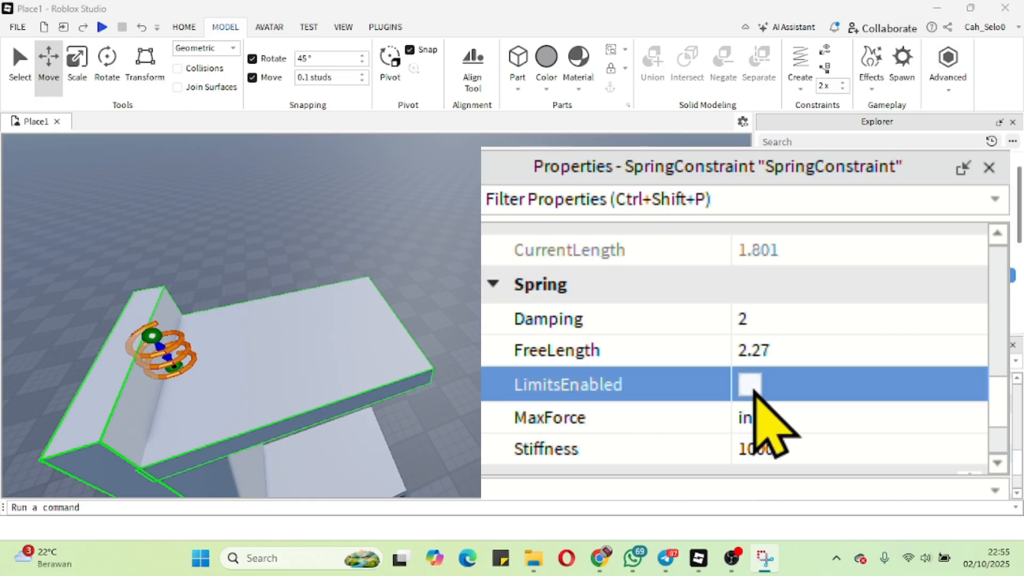
Set the Spring constraint's MaxLength to 40 and its MinLength to -1.
scroll(763, 421, down, 2)
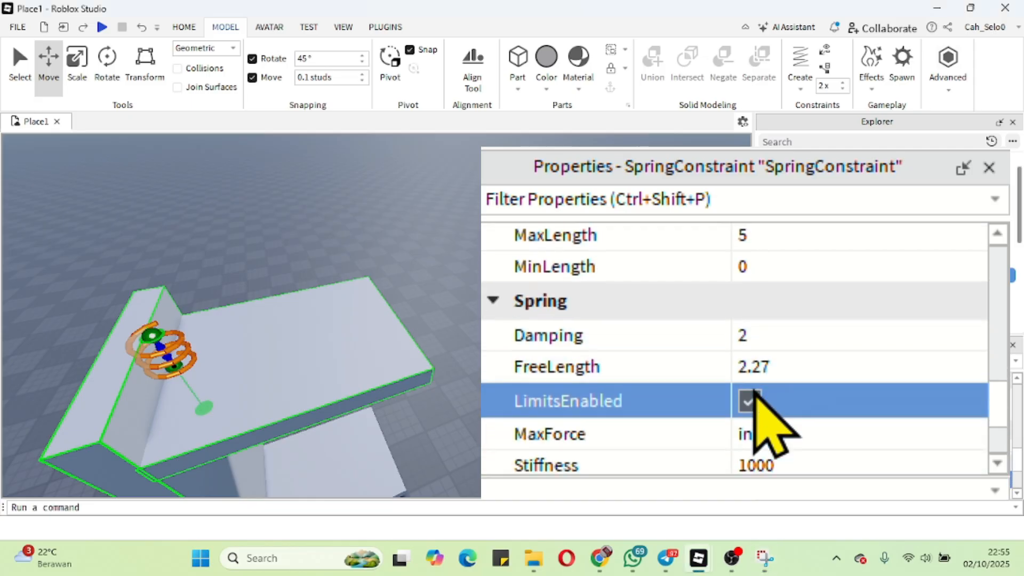
scroll(827, 326, down, 3)
scroll(827, 325, up, 1)
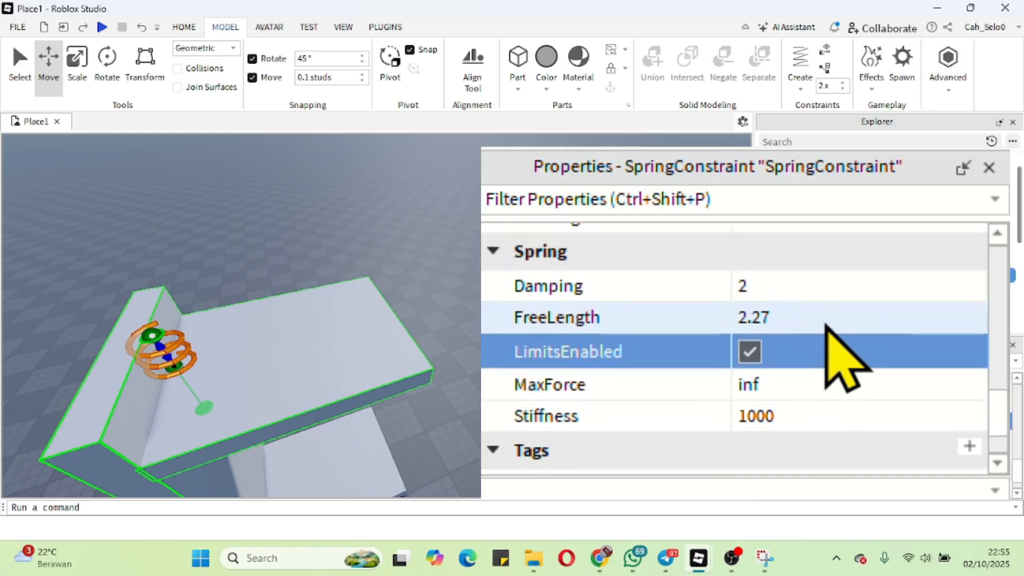
scroll(826, 324, up, 5)
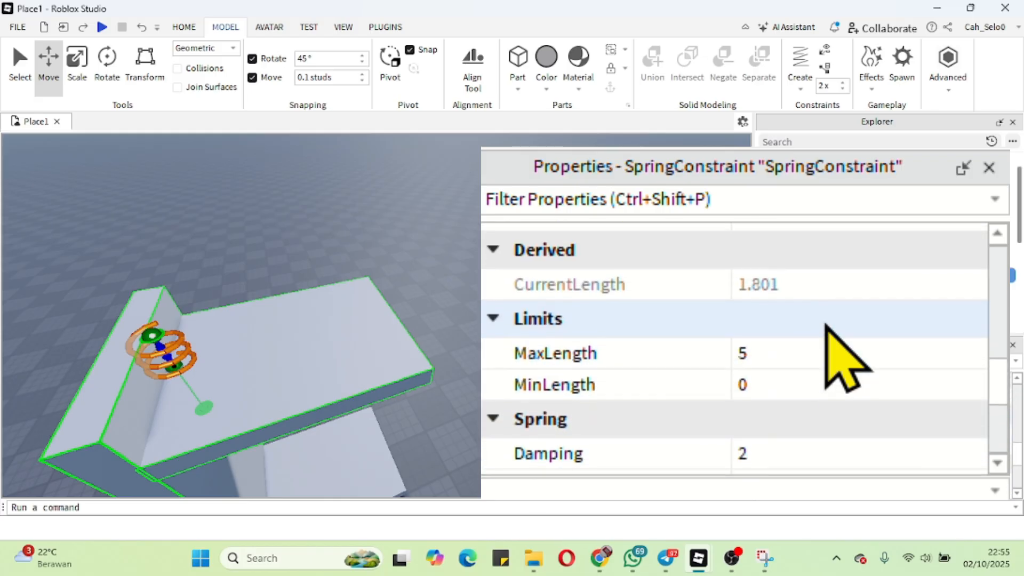
click(780, 351)
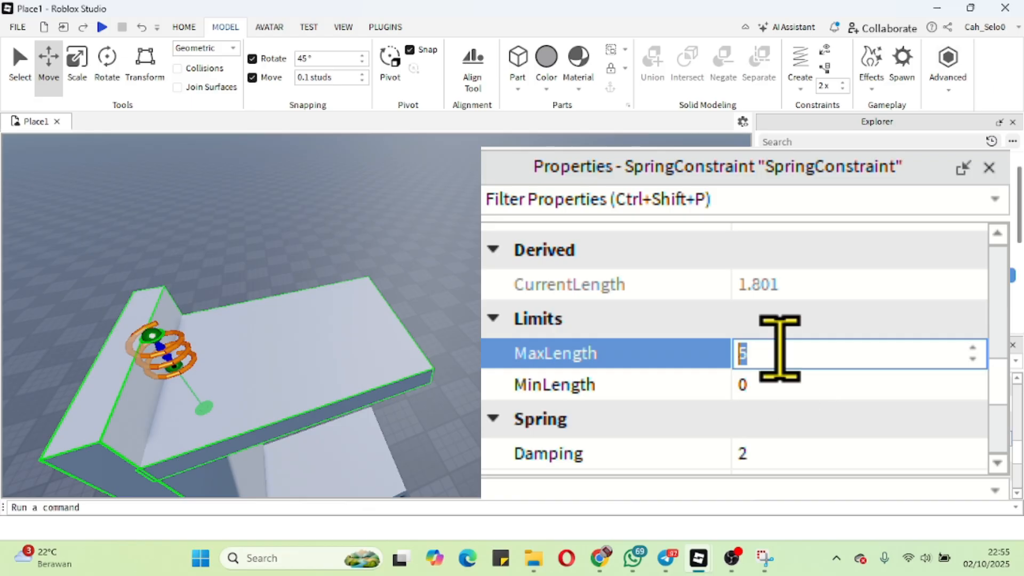
text(40)
key(Return)
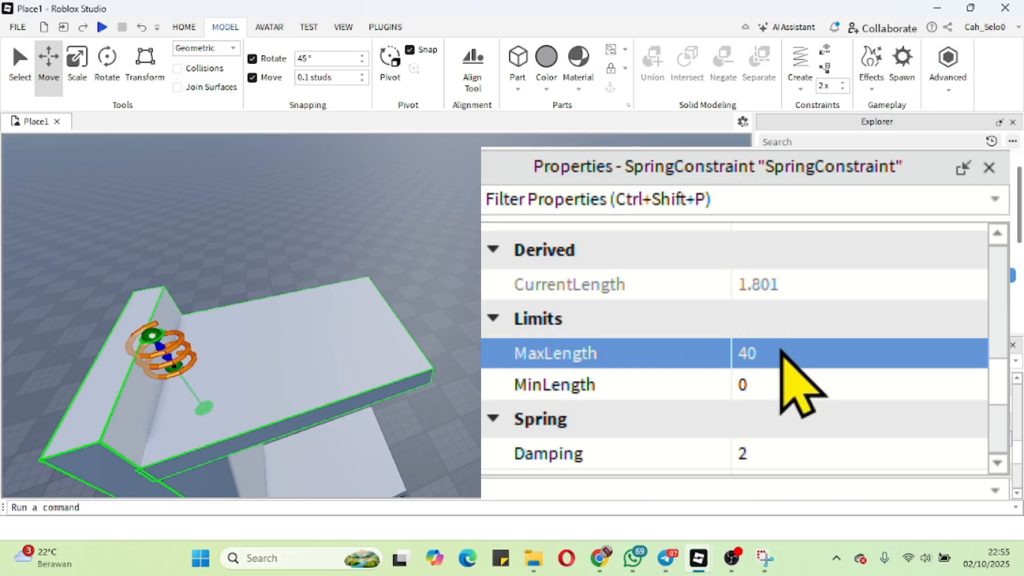
click(773, 349)
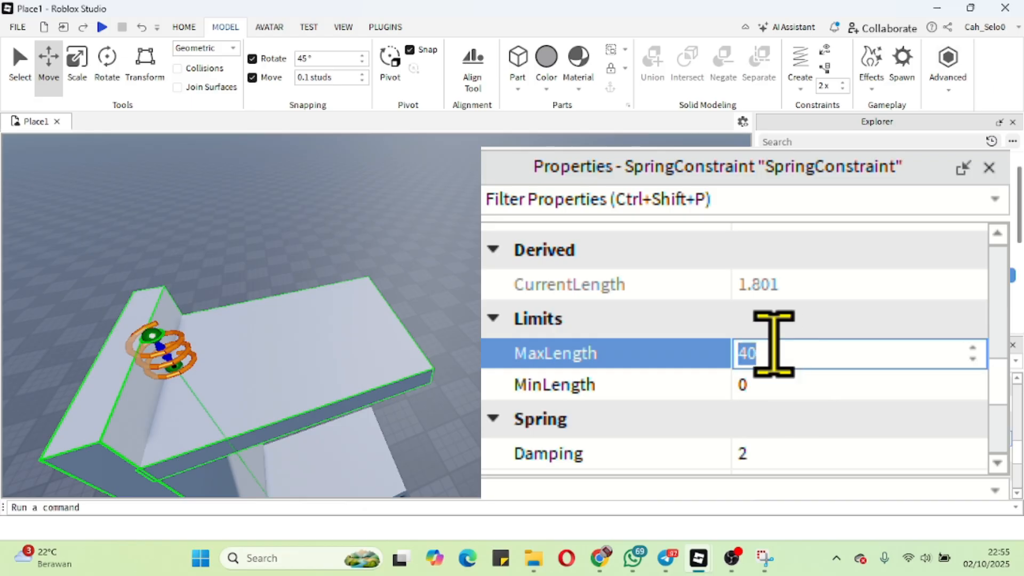
click(778, 384)
text(-1)
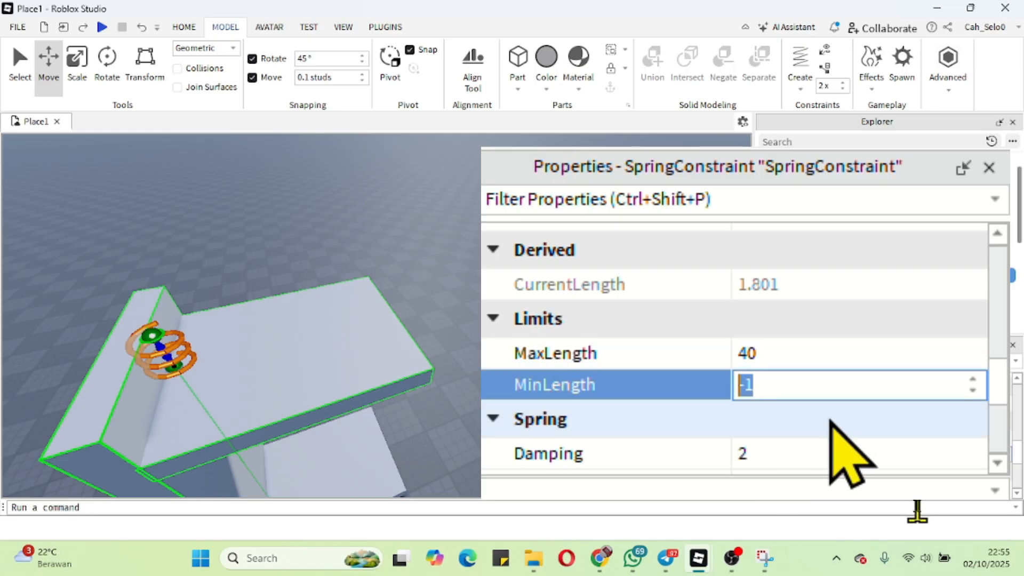
Set both the MaxLength and the MinLength of the Spring constraint to 5.
scroll(845, 438, down, 1)
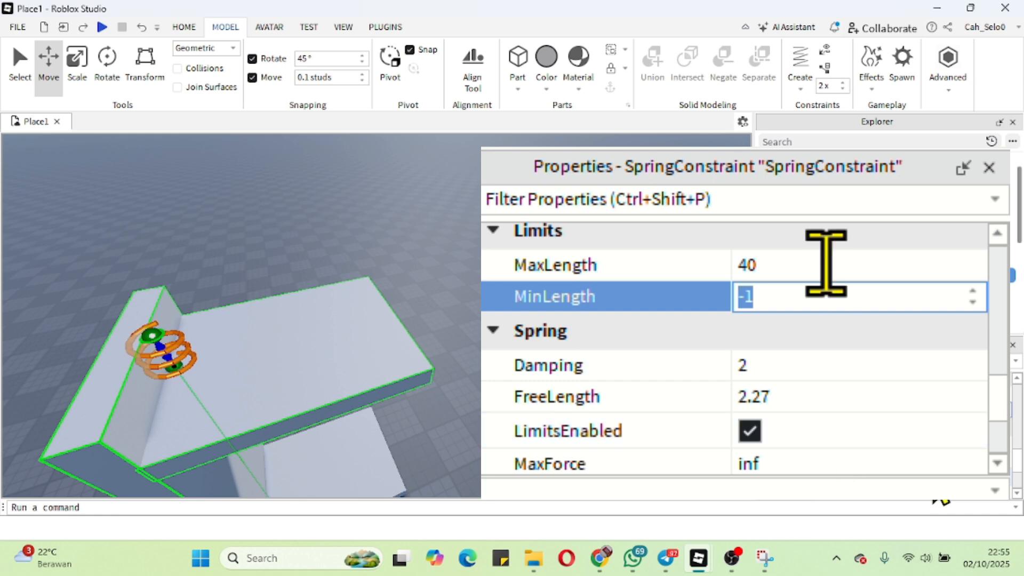
click(778, 261)
text(5)
click(769, 297)
text(5)
Set the Spring constraint's Damping to 0 and its FreeLength to 40.
click(811, 366)
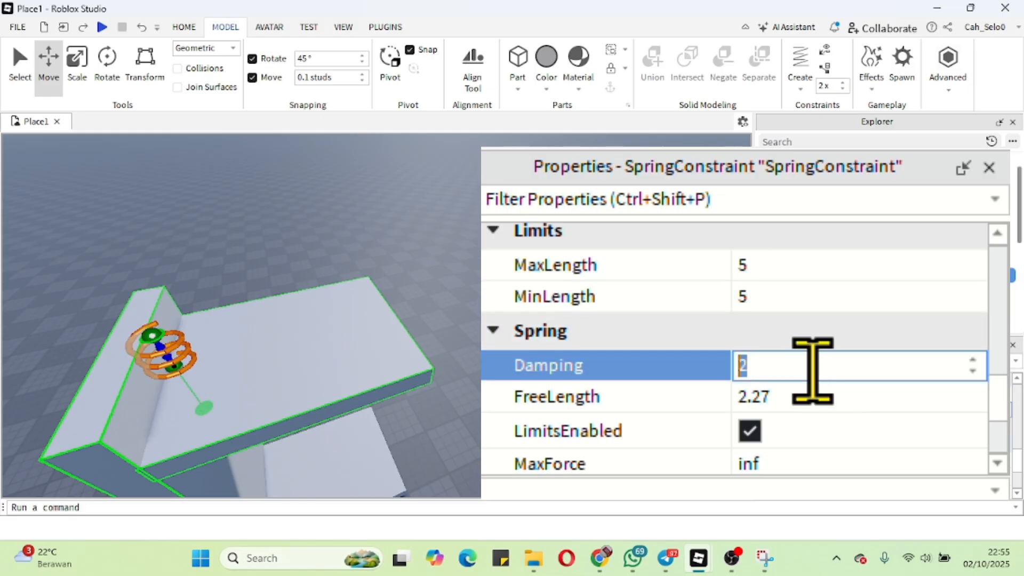
text(0)
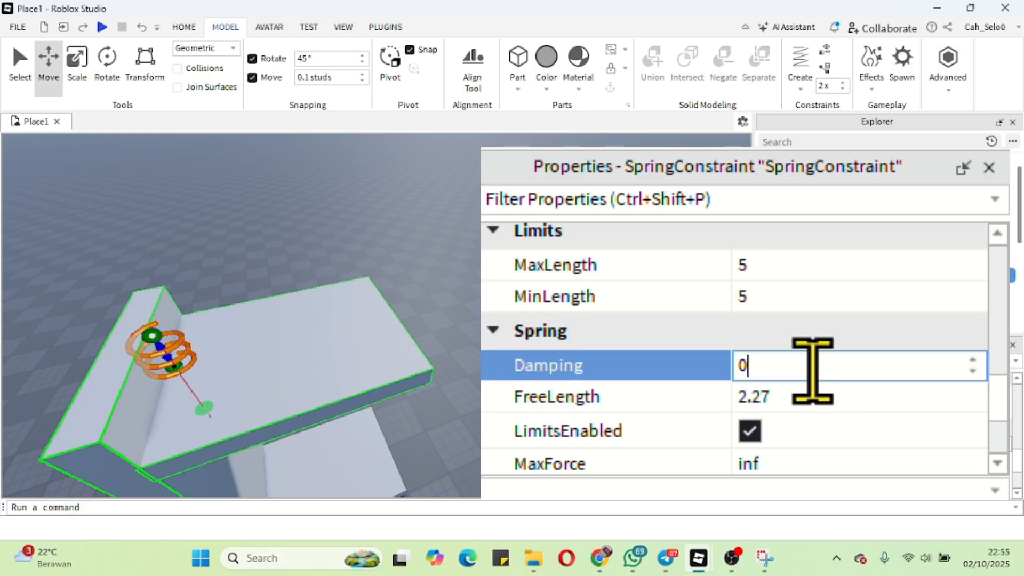
click(819, 408)
text(4)
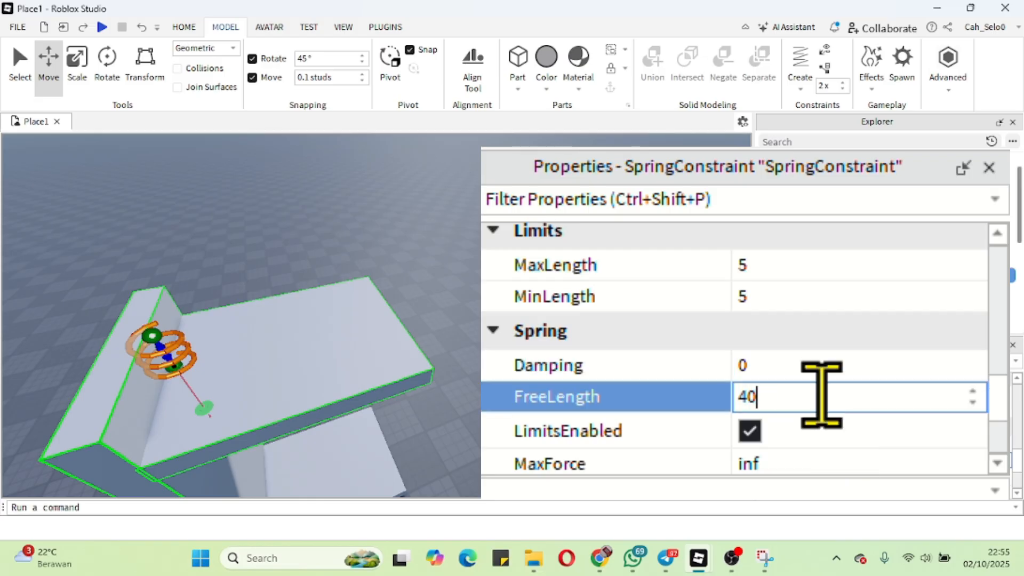
text(0)
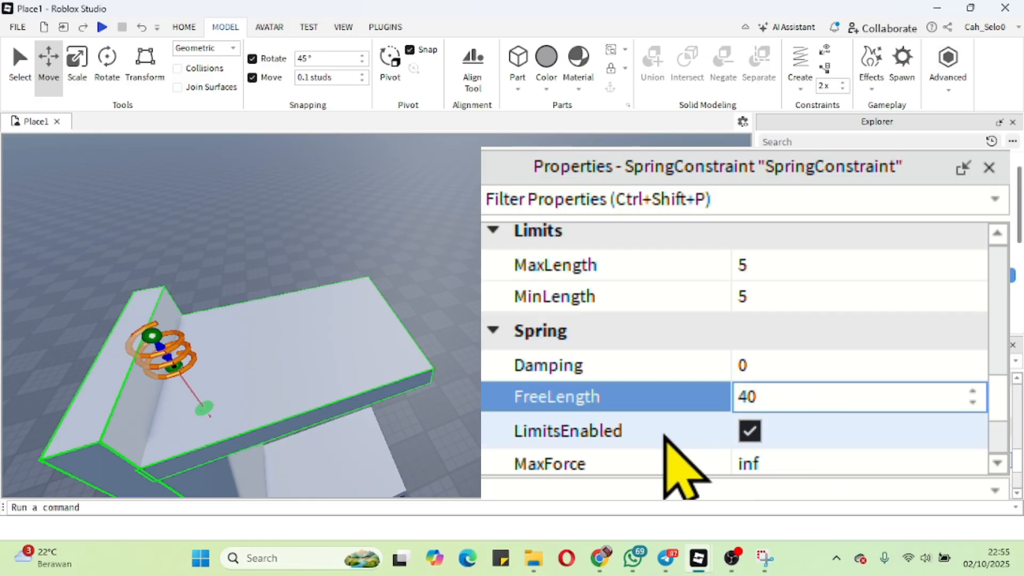
key(Return)
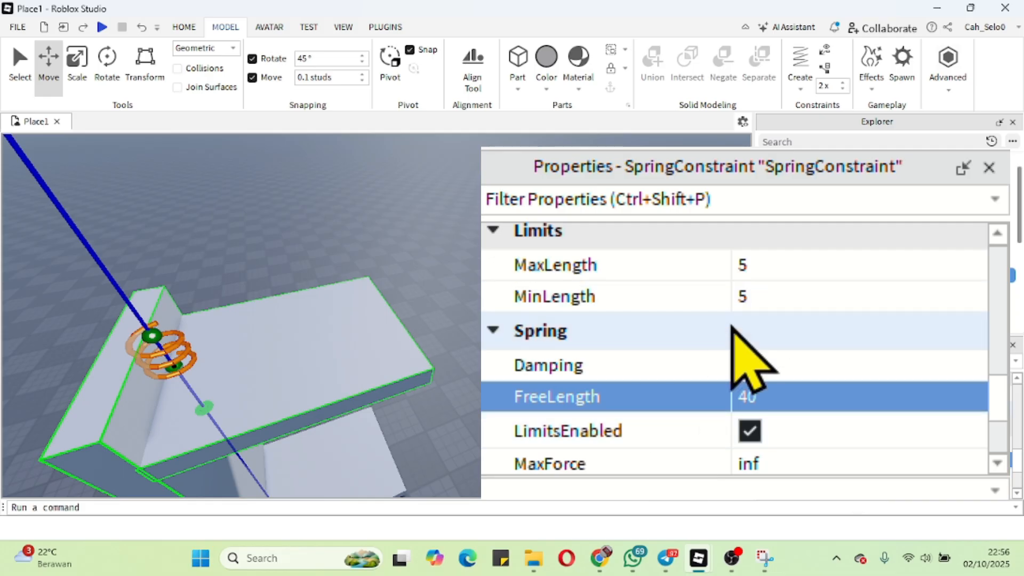
Set the Spring constraint's MaxForce to 50000 and its Stiffness to 10000.
scroll(736, 342, down, 3)
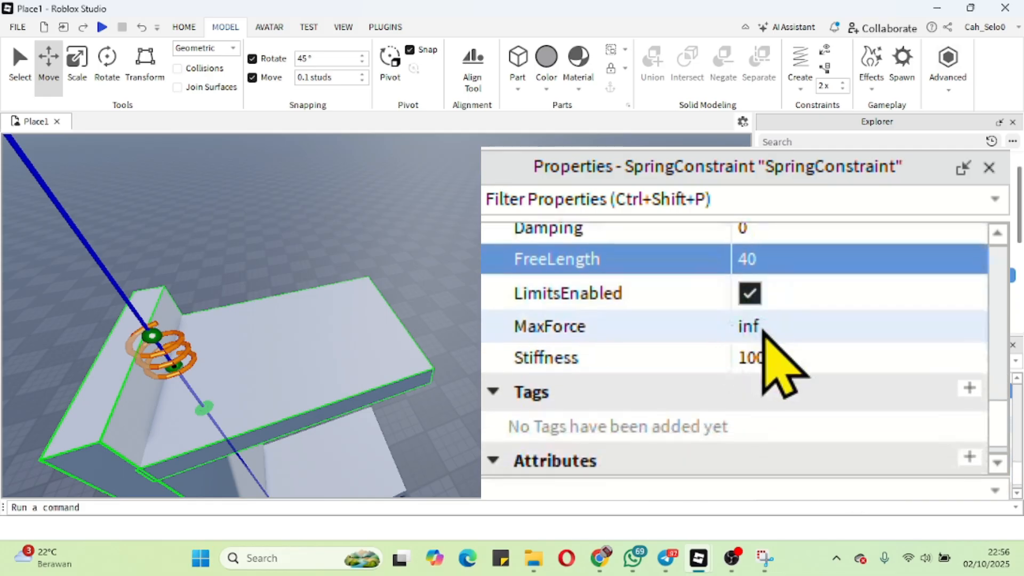
click(767, 329)
text(5)
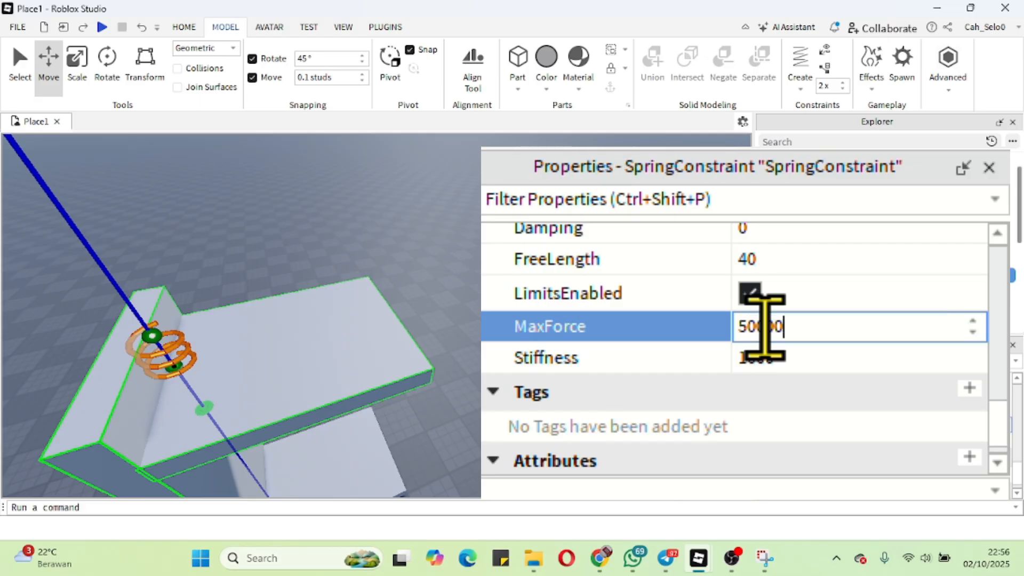
text(0000)
click(750, 363)
click(807, 352)
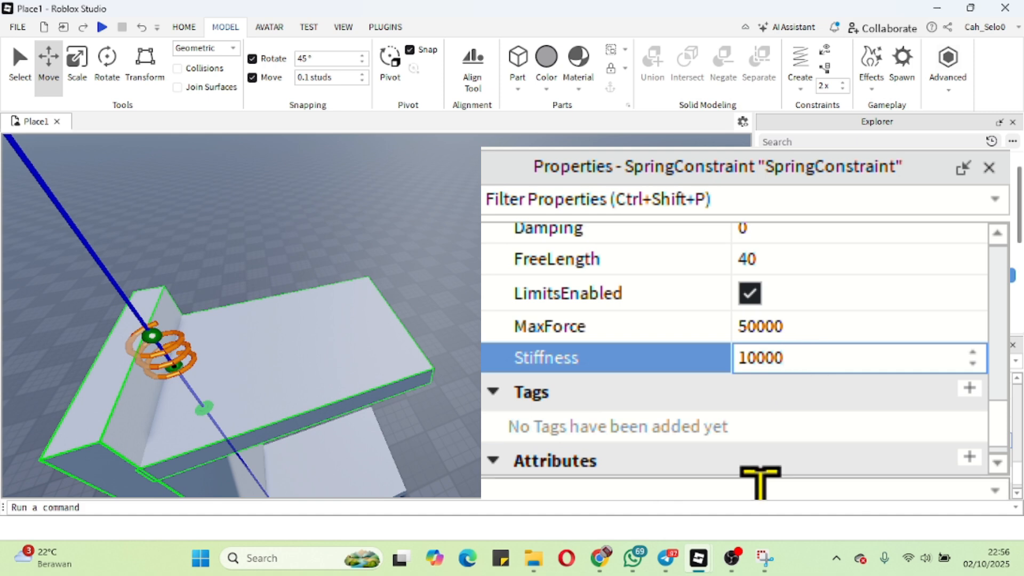
Review the limit lengths, damping, free length, maximum force and stiffness entered for the Spring constraint.
scroll(633, 429, down, 1)
scroll(619, 347, up, 1)
scroll(617, 338, up, 4)
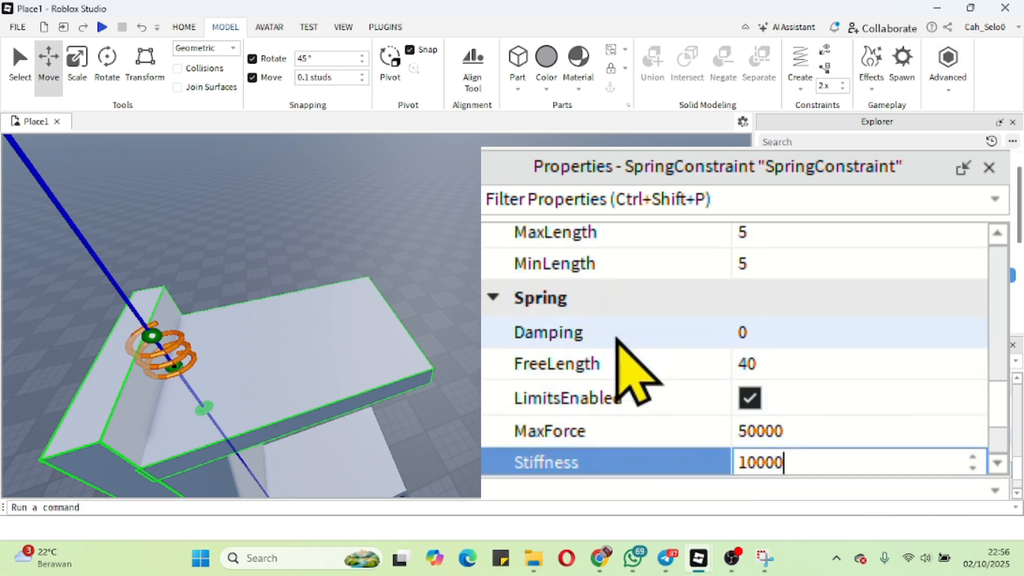
scroll(617, 338, down, 3)
scroll(617, 338, up, 2)
scroll(617, 338, down, 1)
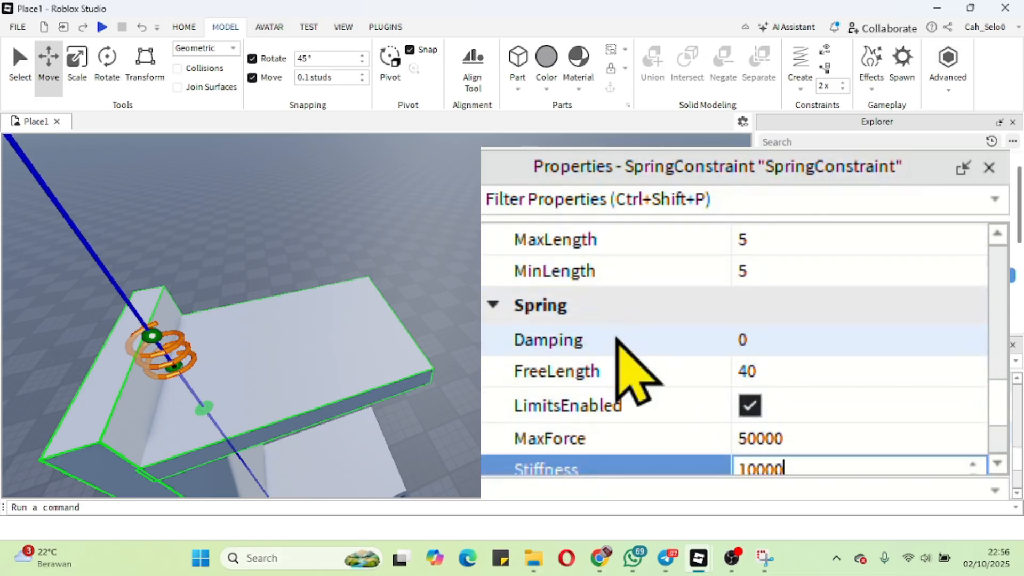
scroll(617, 347, up, 3)
scroll(748, 384, down, 4)
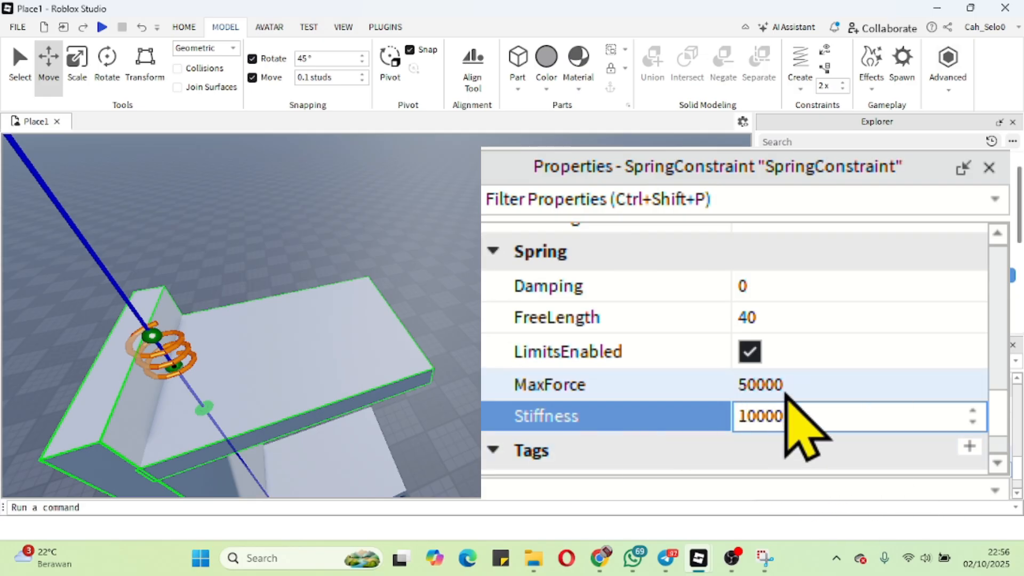
Stop the Snipping Tool screen recording and minimize its window.
click(459, 22)
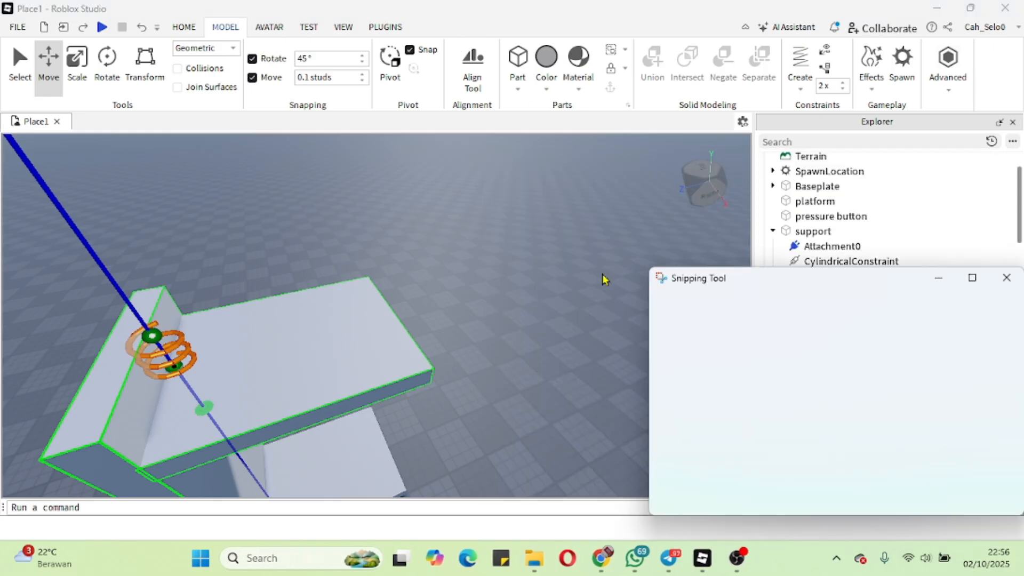
click(939, 278)
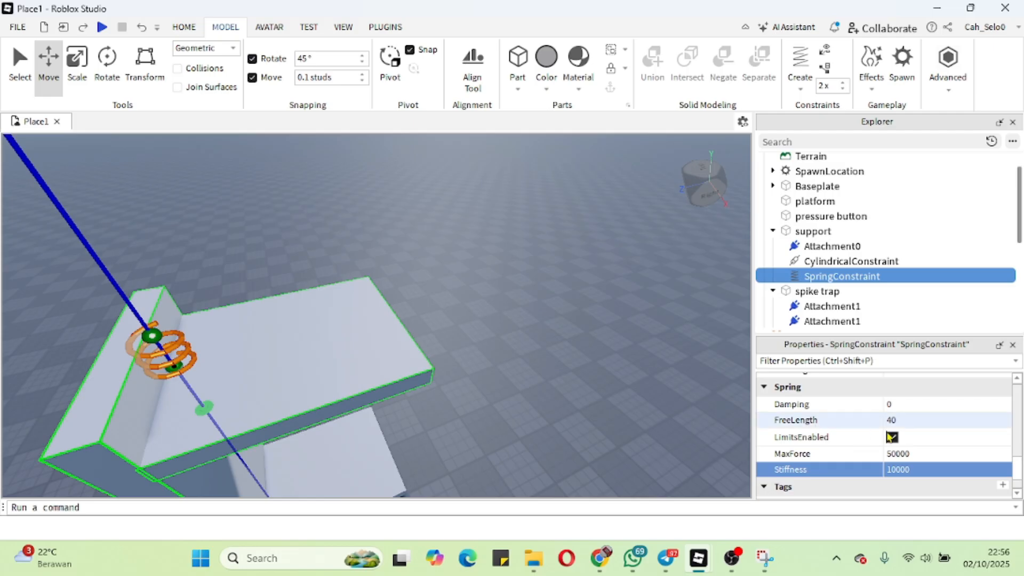
Add a new Script to the pressure button part.
right_drag(536, 356, 537, 359)
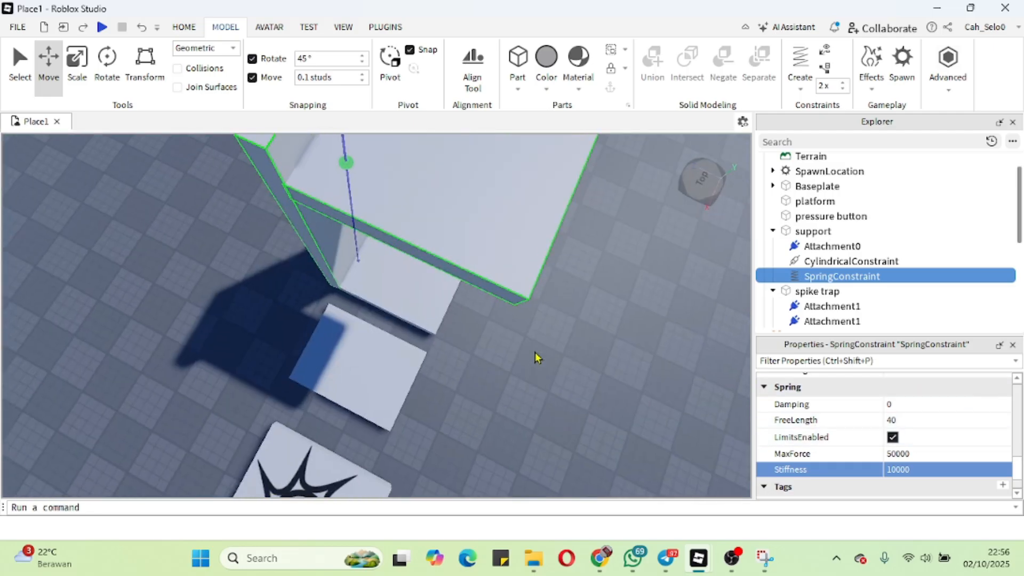
click(382, 380)
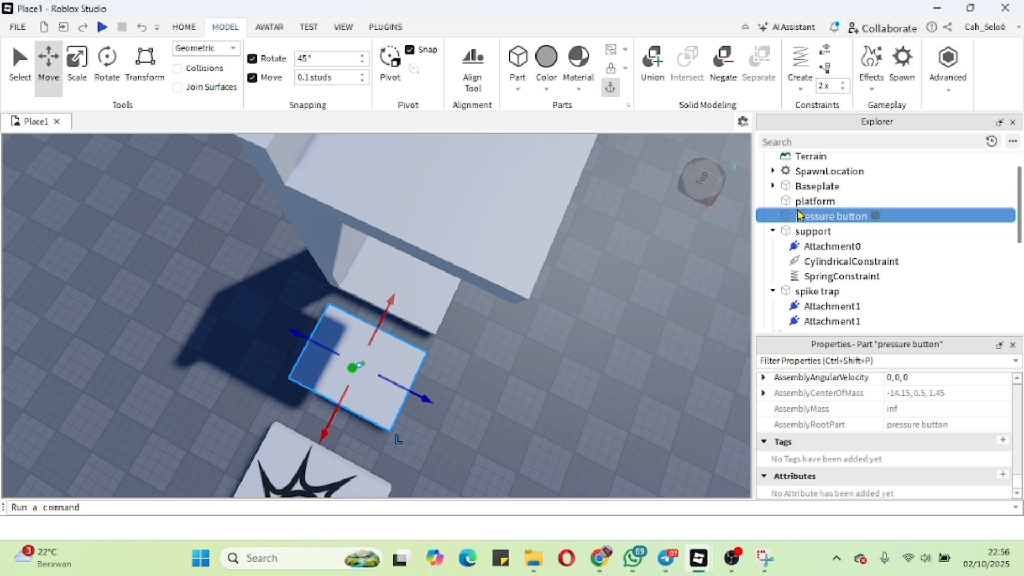
click(876, 217)
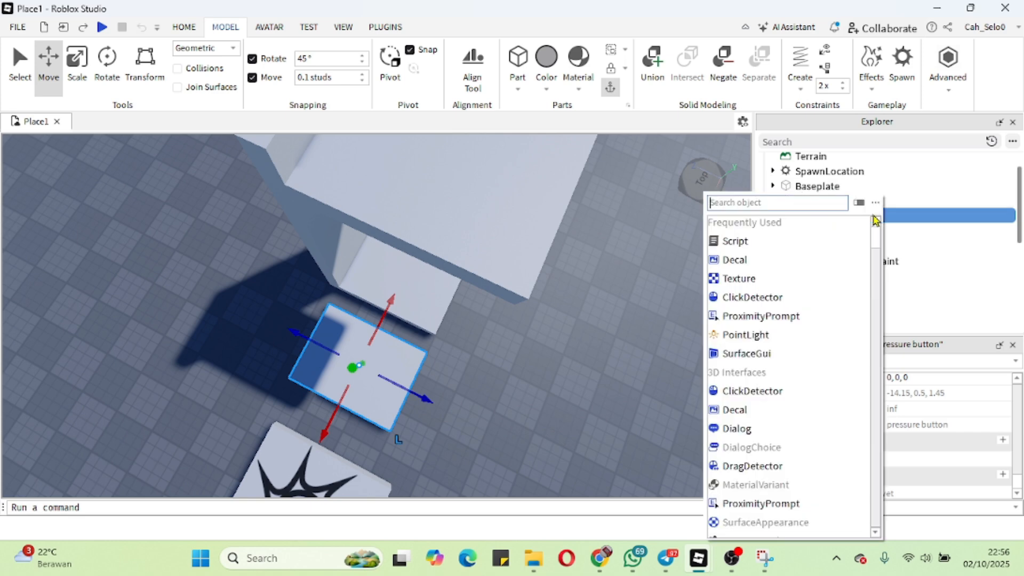
click(761, 240)
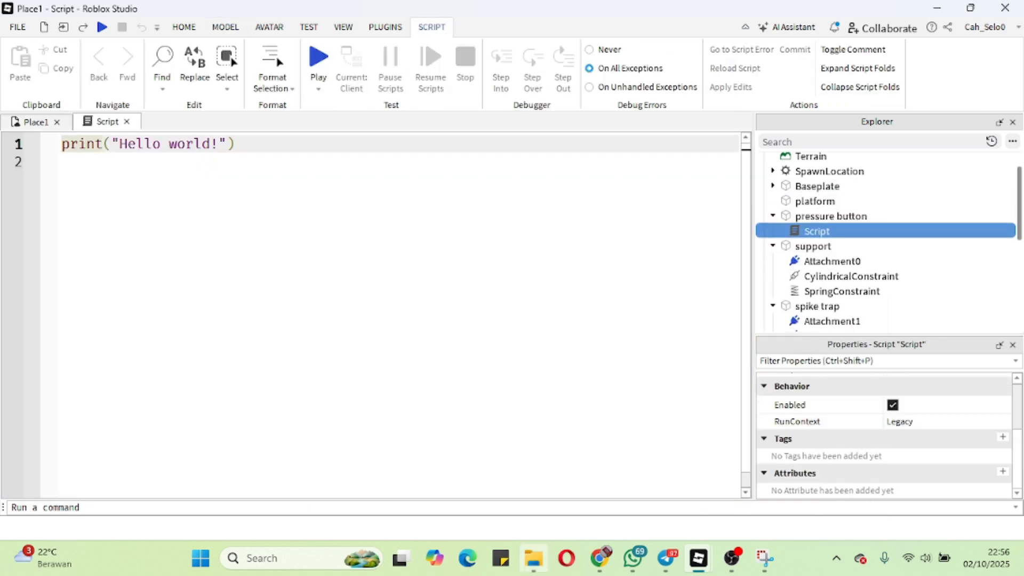
Switch to the Chrome lesson page and copy the full trap-trigger script from its second section.
click(611, 566)
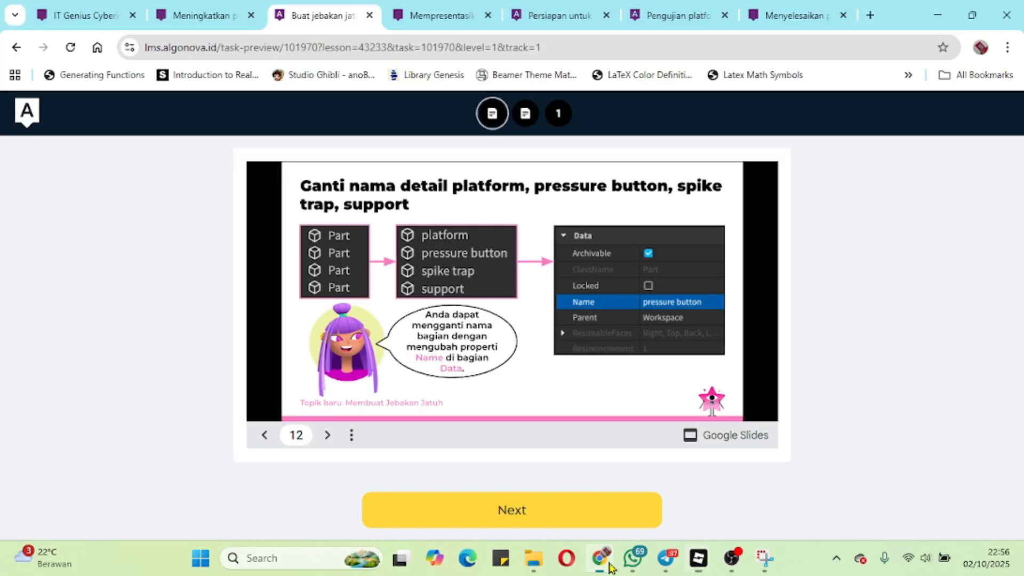
click(525, 113)
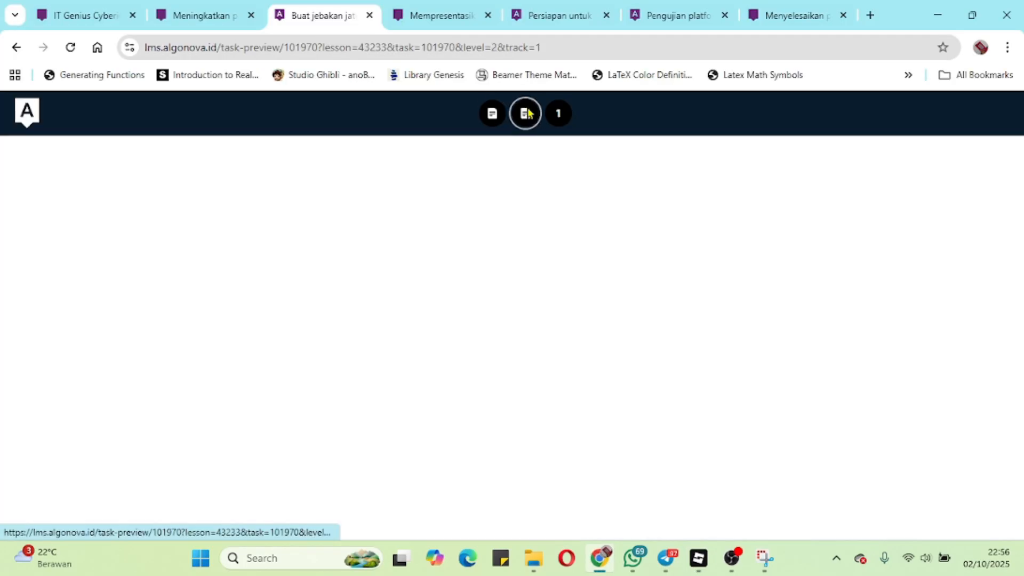
scroll(289, 214, down, 1)
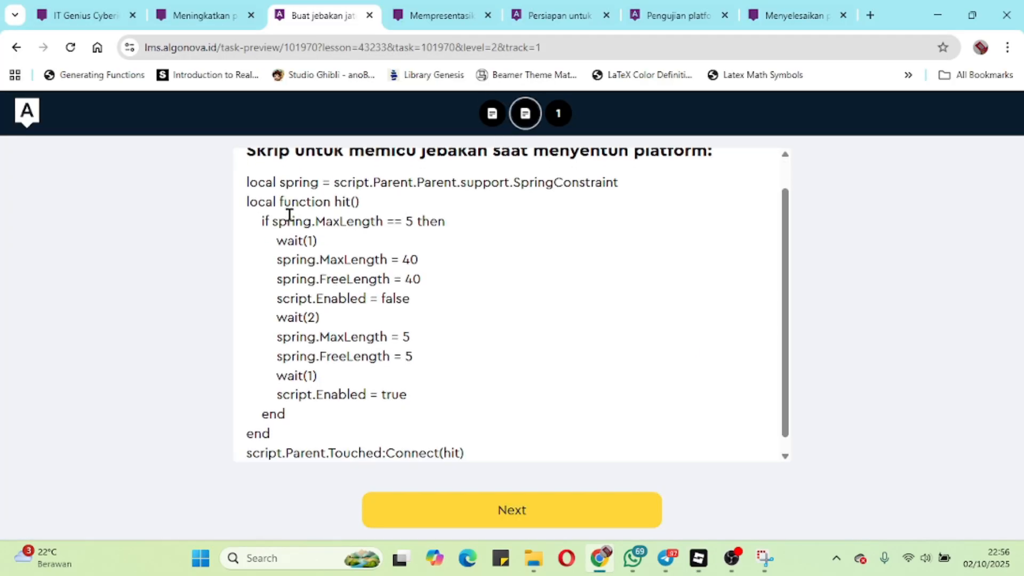
drag(247, 181, 555, 468)
key(ctrl+c)
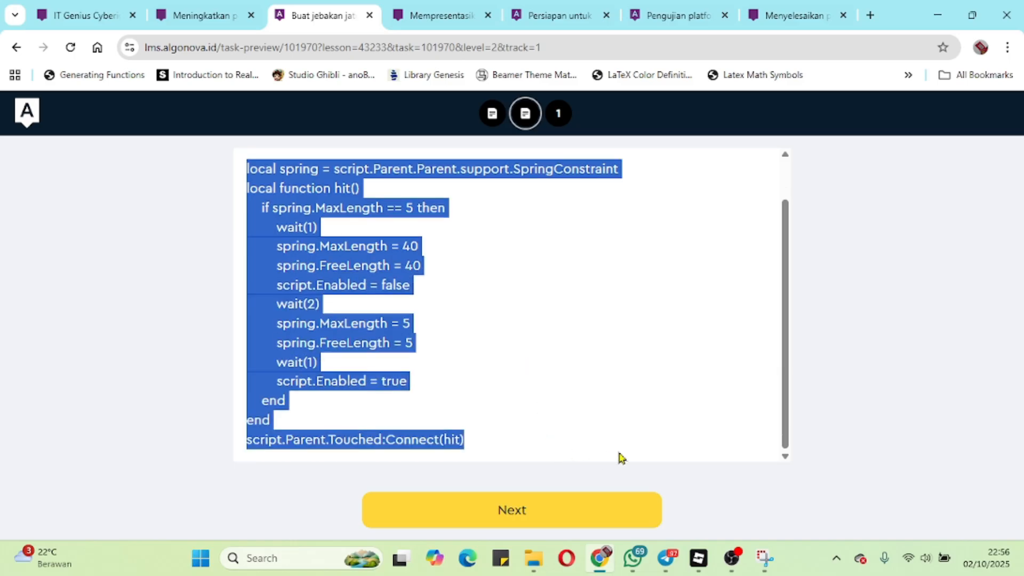
Switch to Roblox Studio and replace the default code in the pressure button's Script with the copied trap-trigger script.
click(698, 558)
click(772, 492)
click(317, 160)
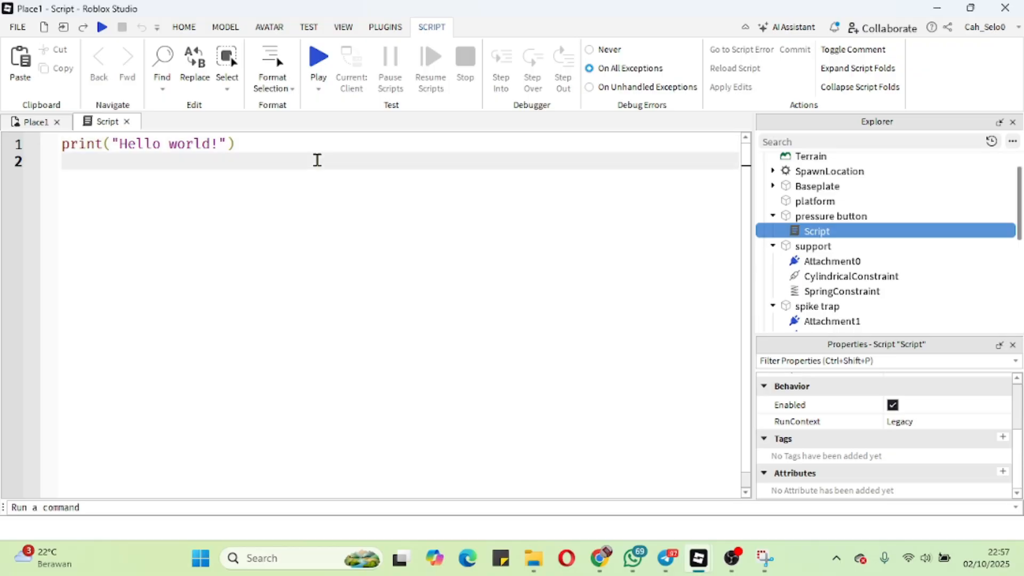
key(ctrl+a)
key(BackSpace)
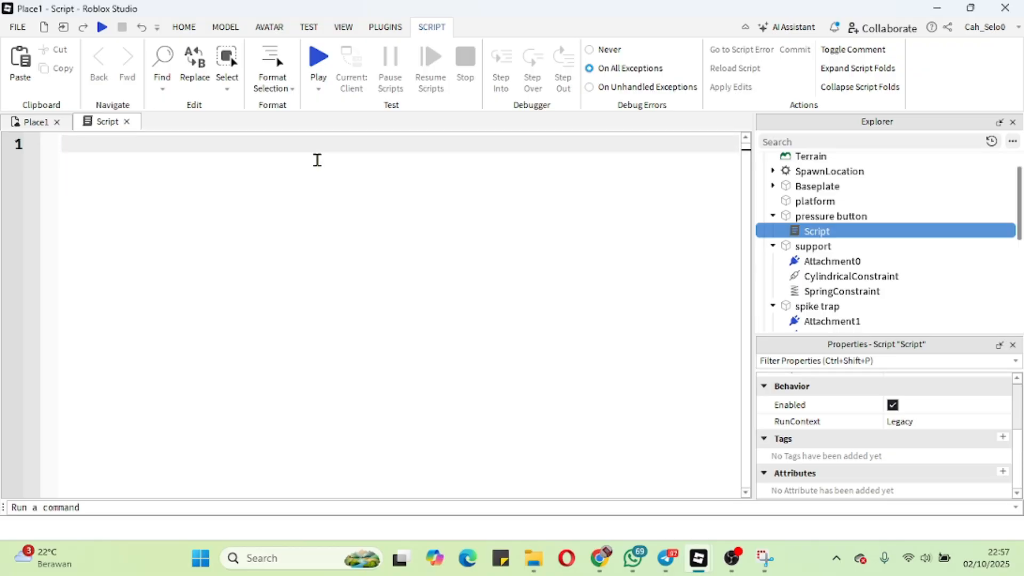
key(ctrl+v)
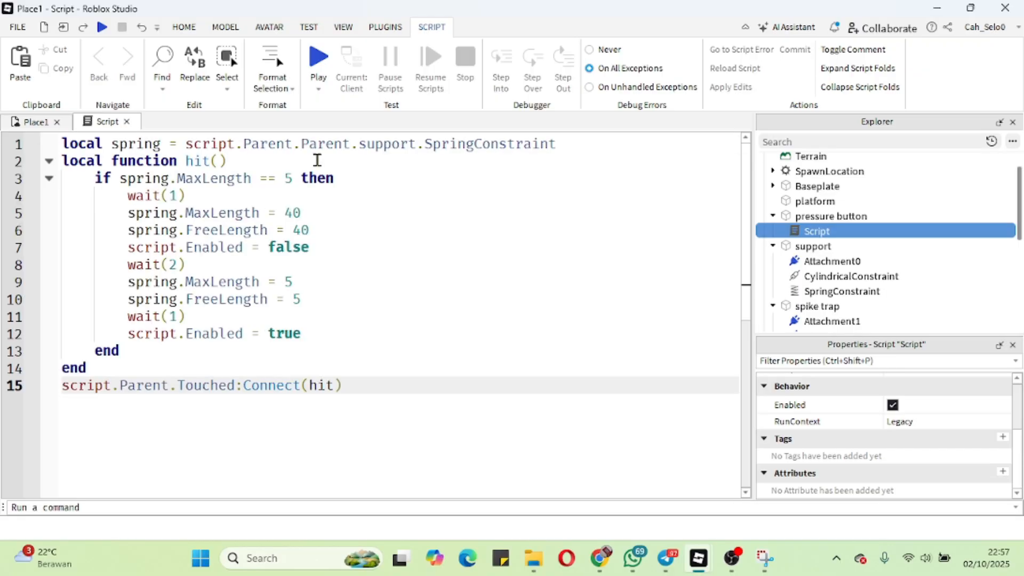
Return to the Place1 view and playtest the trap by walking the character toward the pressure button, and stop the test.
click(38, 123)
right_drag(569, 317, 570, 317)
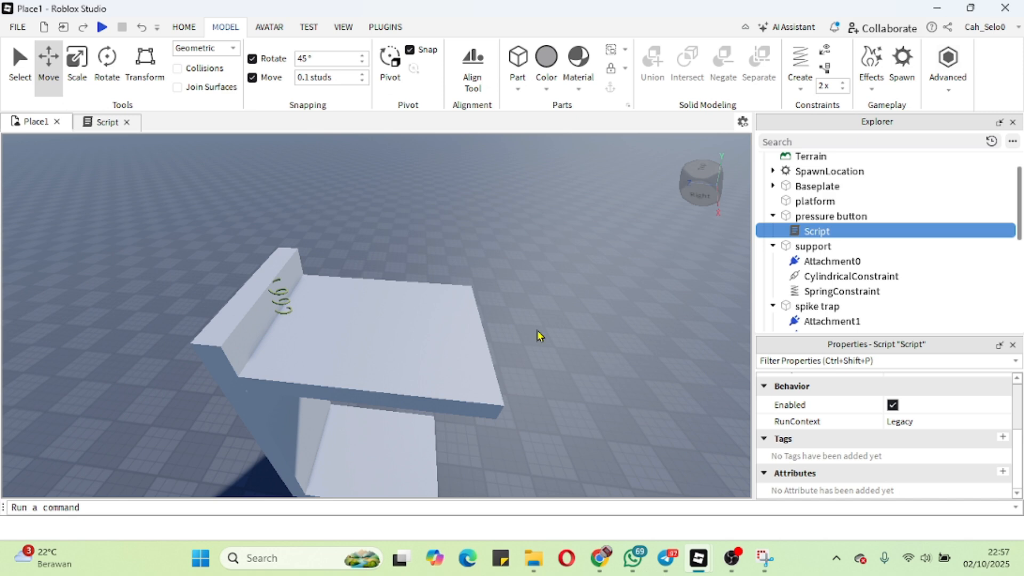
click(199, 28)
click(656, 58)
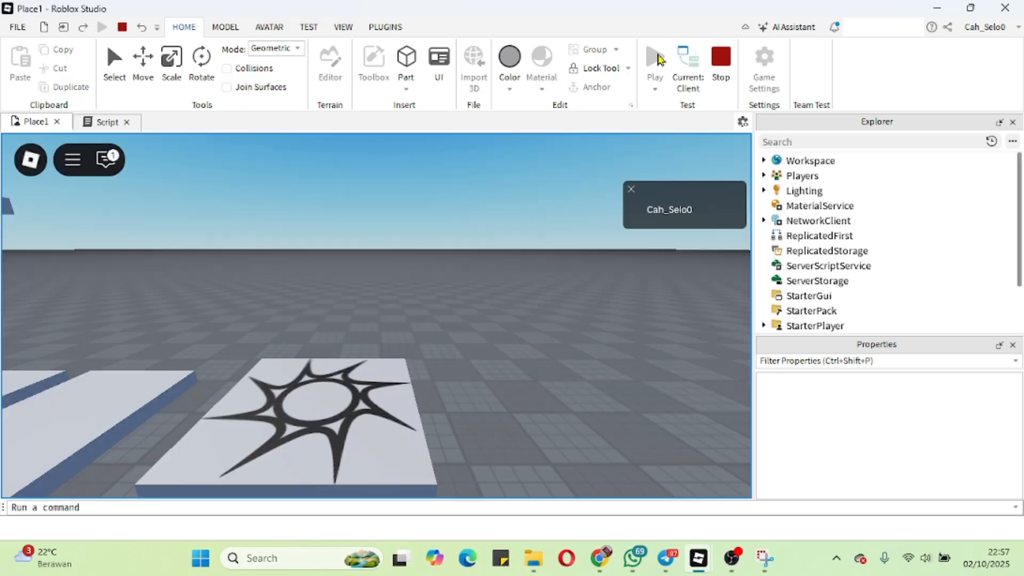
key(a)
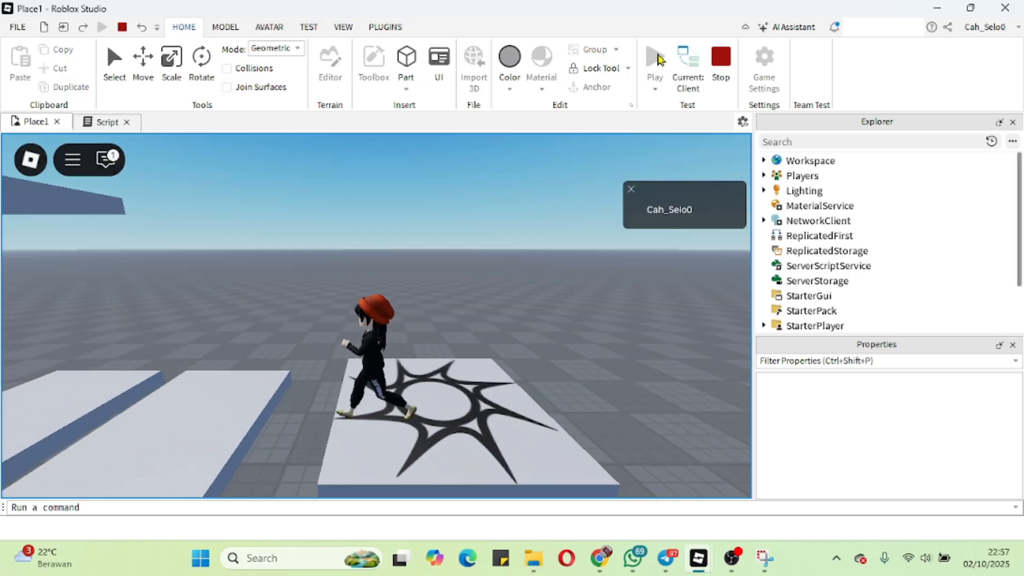
key(Left)
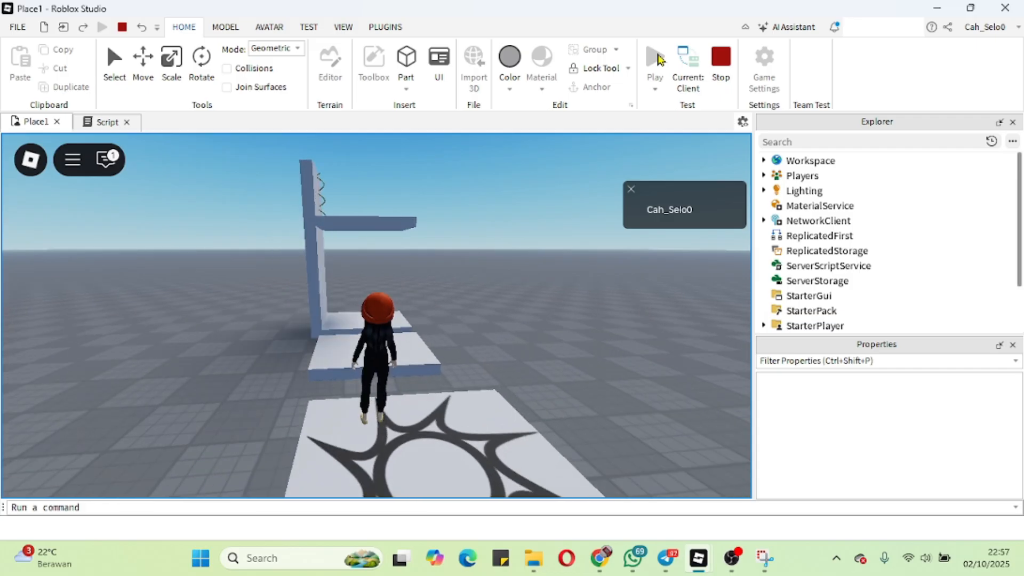
key(w)
key(w)
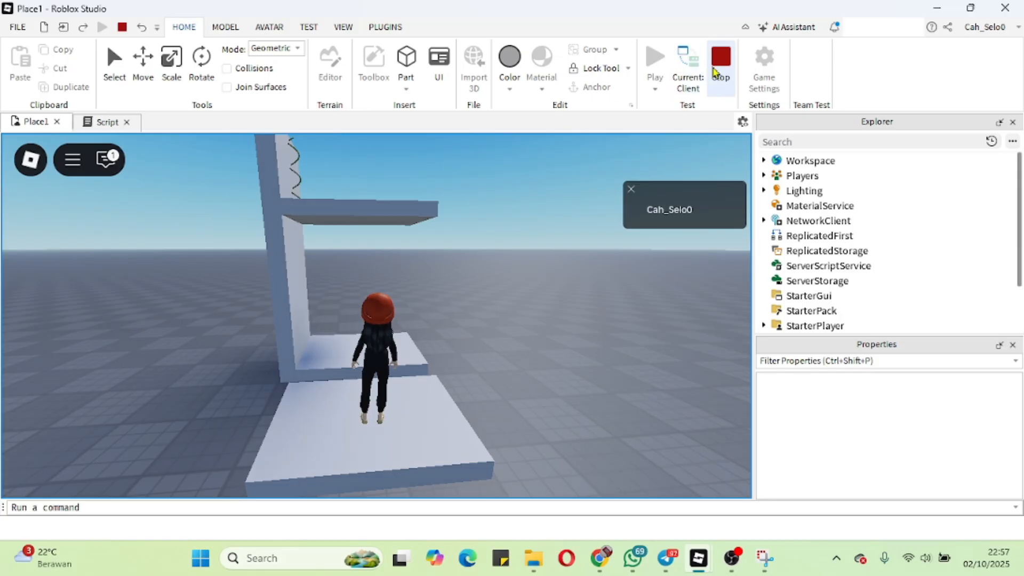
click(721, 70)
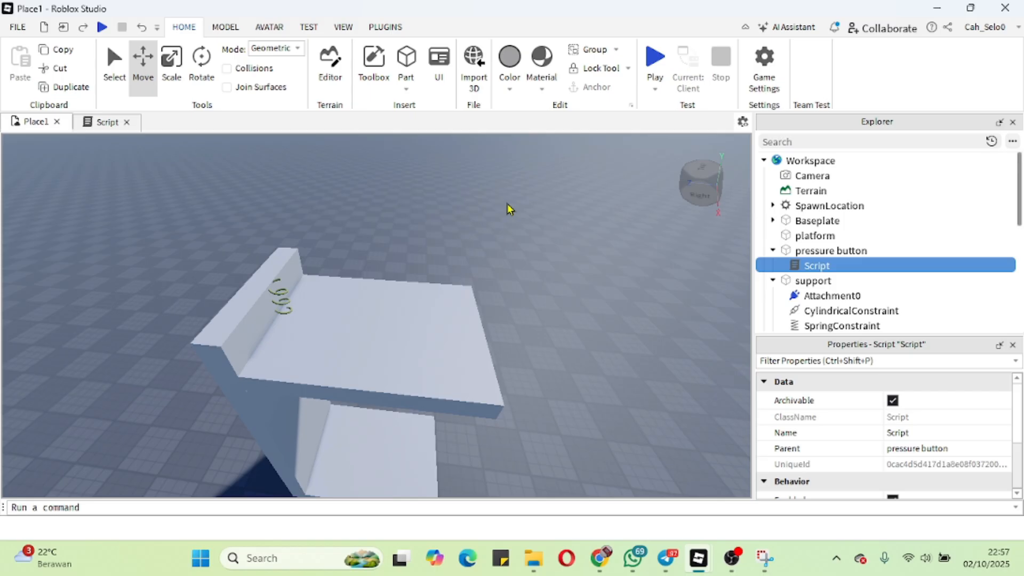
Scale the support part upward so that it rises well above the spike trap.
right_drag(509, 209, 510, 209)
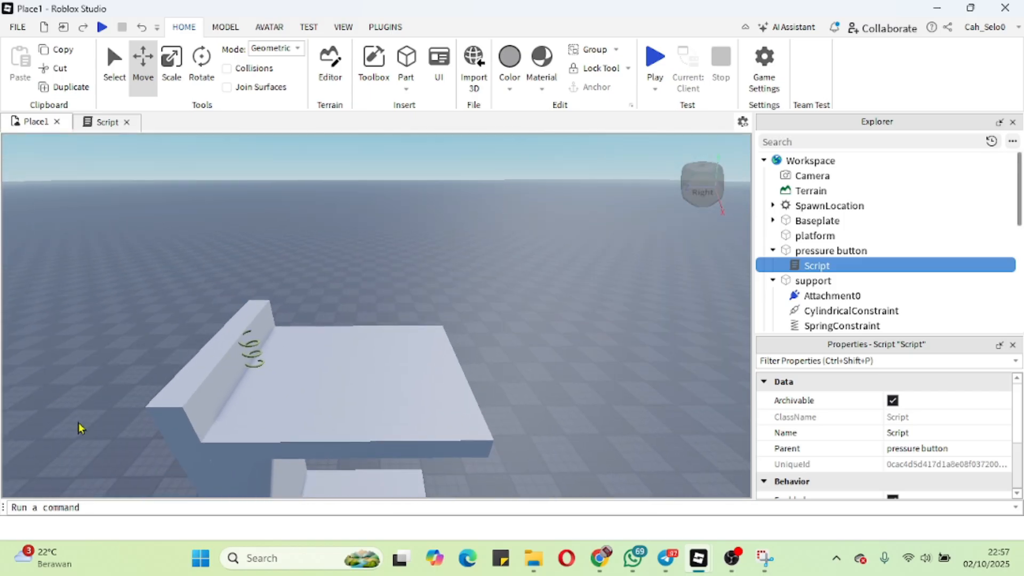
click(177, 381)
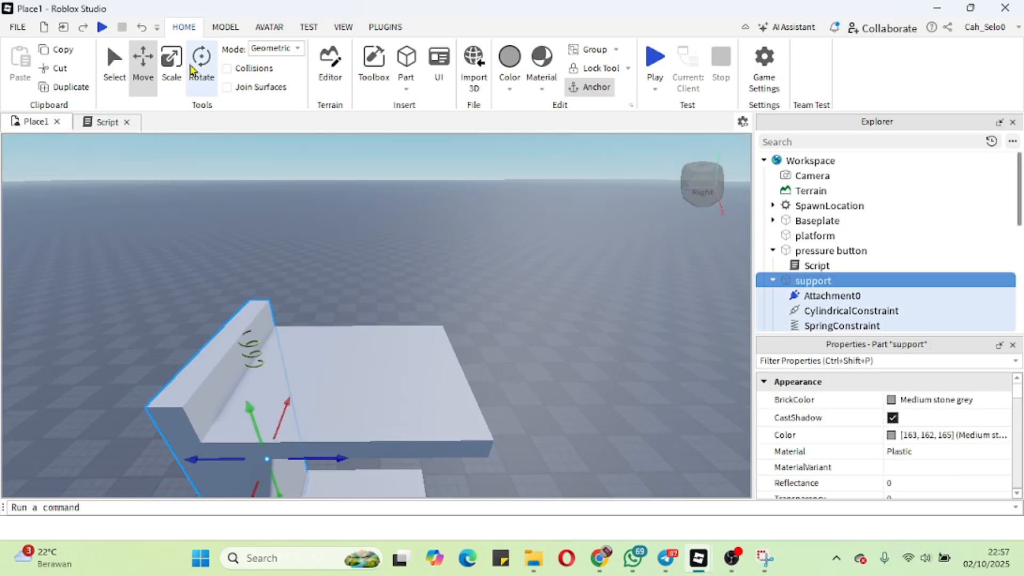
click(171, 62)
drag(223, 315, 166, 162)
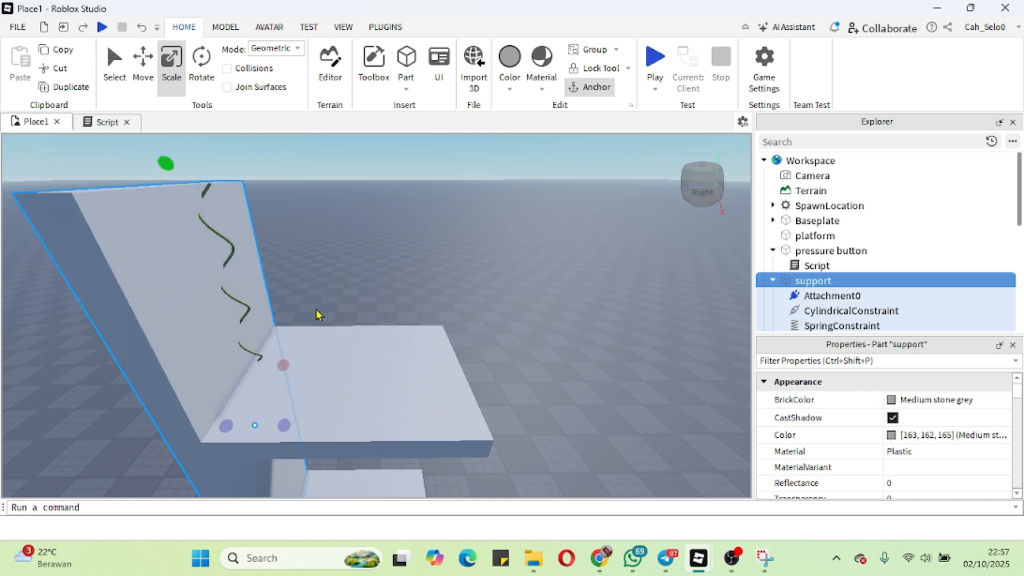
Move the spike trap part up along the heightened support, near its upper end, and deselect it.
click(359, 369)
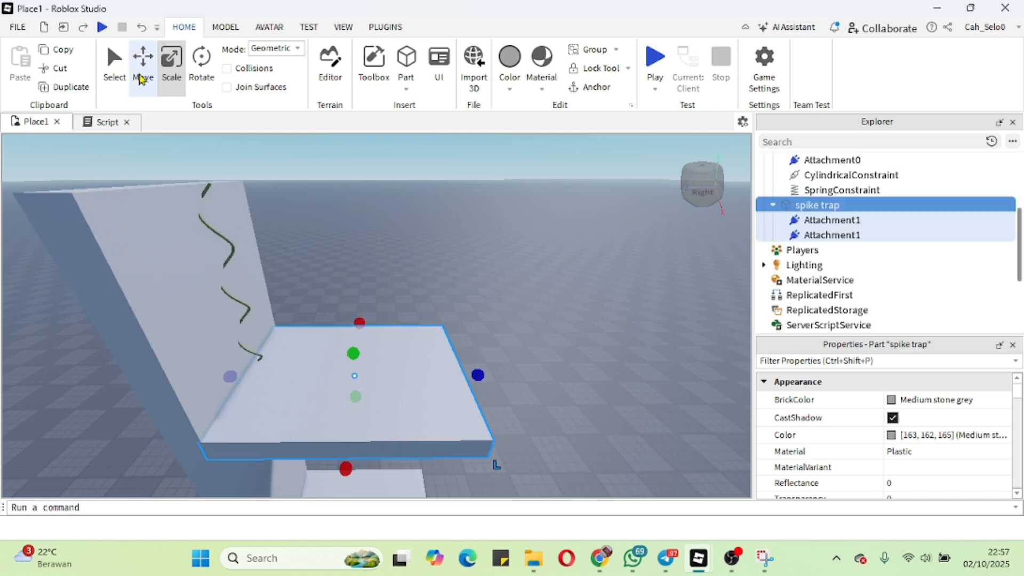
click(141, 58)
drag(348, 310, 297, 170)
click(517, 223)
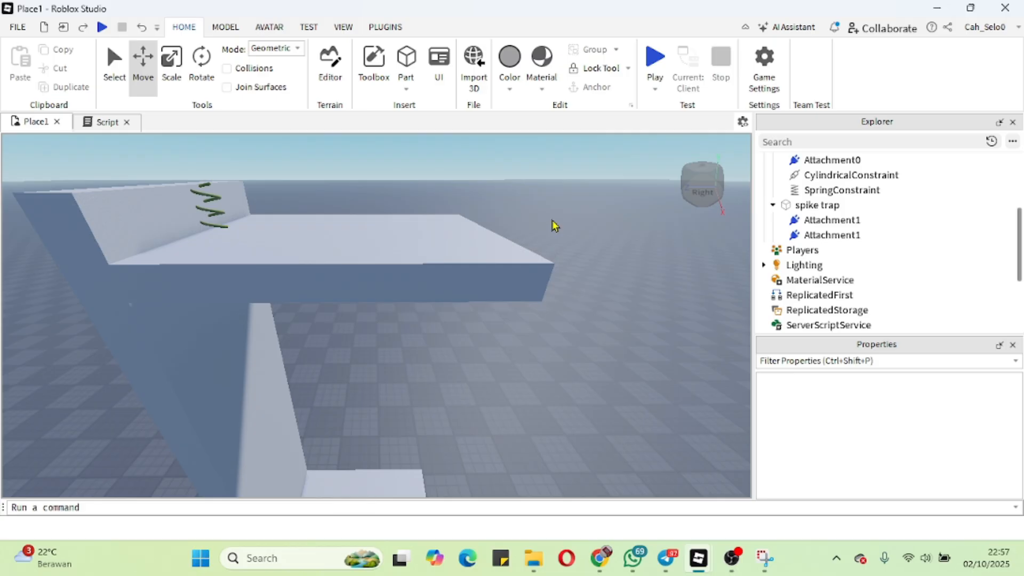
Search the Toolbox models for "kill brick", insert the first kill brick onto the platform, and accept its script notice.
right_drag(625, 213, 625, 212)
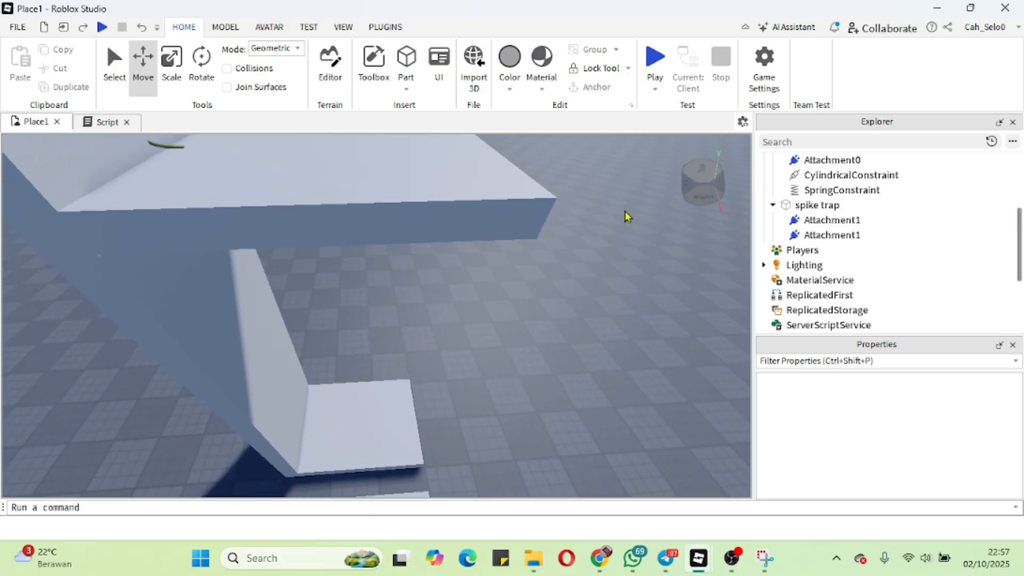
right_drag(625, 283, 626, 283)
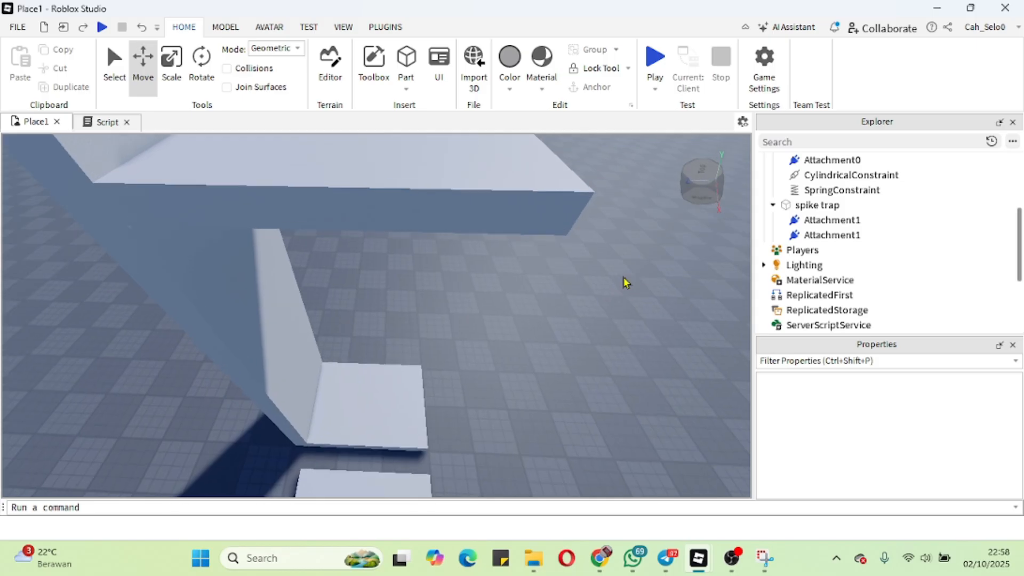
click(382, 82)
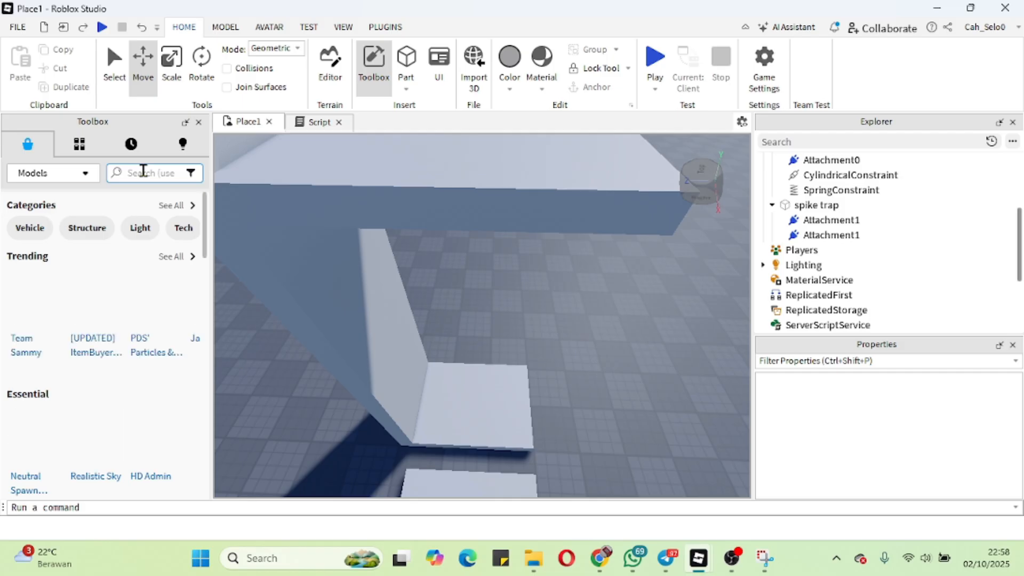
click(143, 170)
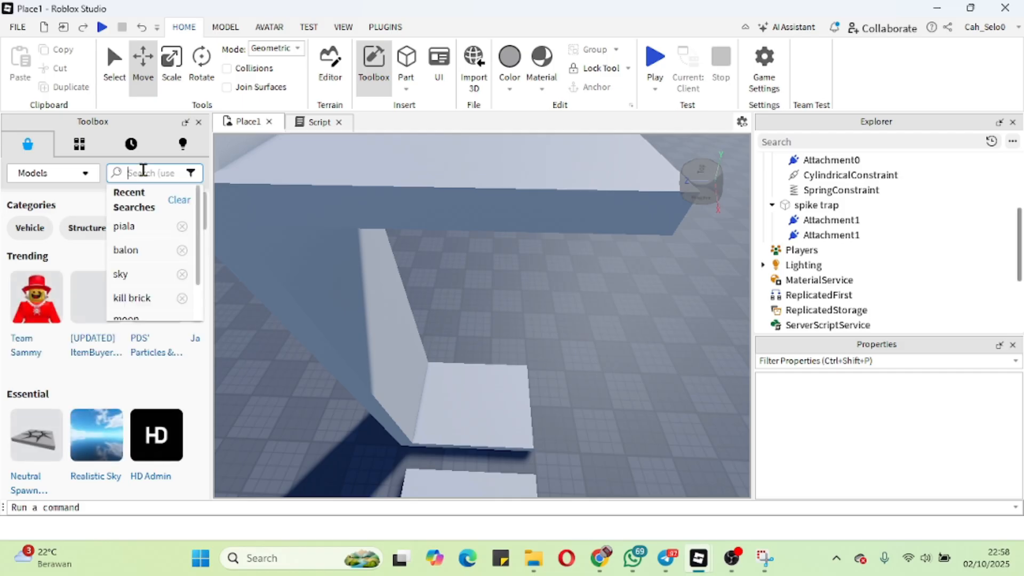
text(kill)
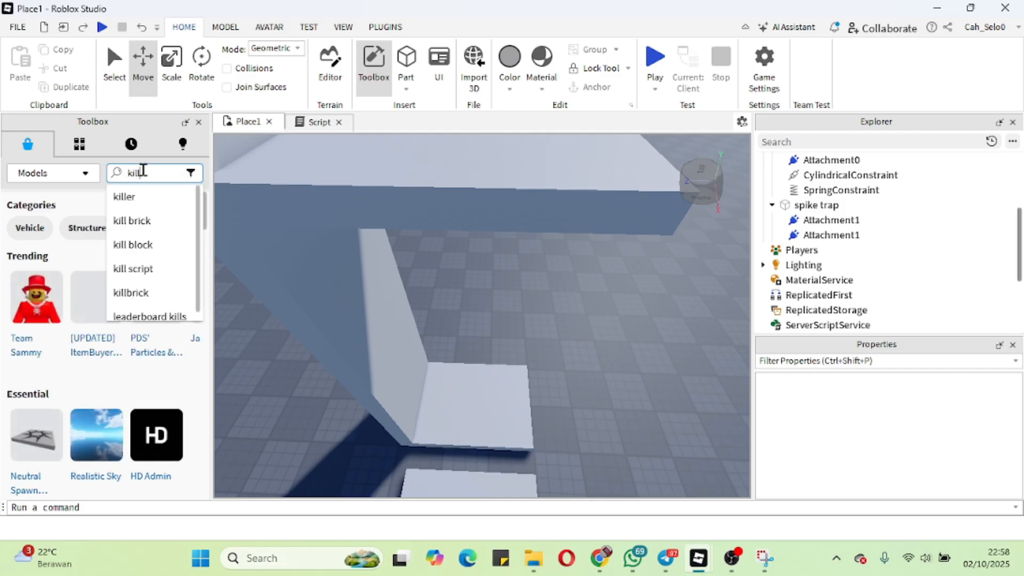
click(133, 221)
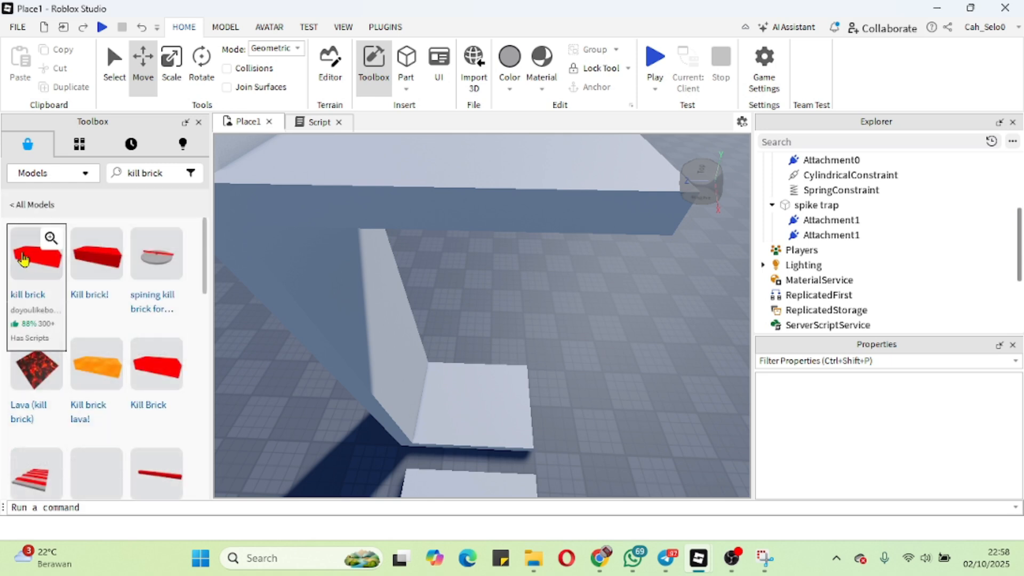
drag(23, 259, 456, 413)
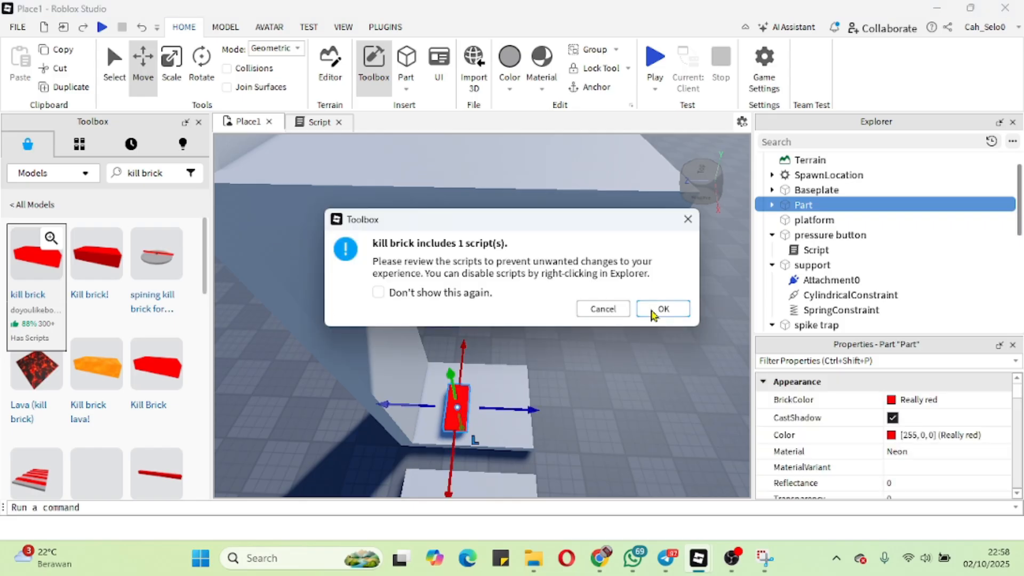
click(654, 314)
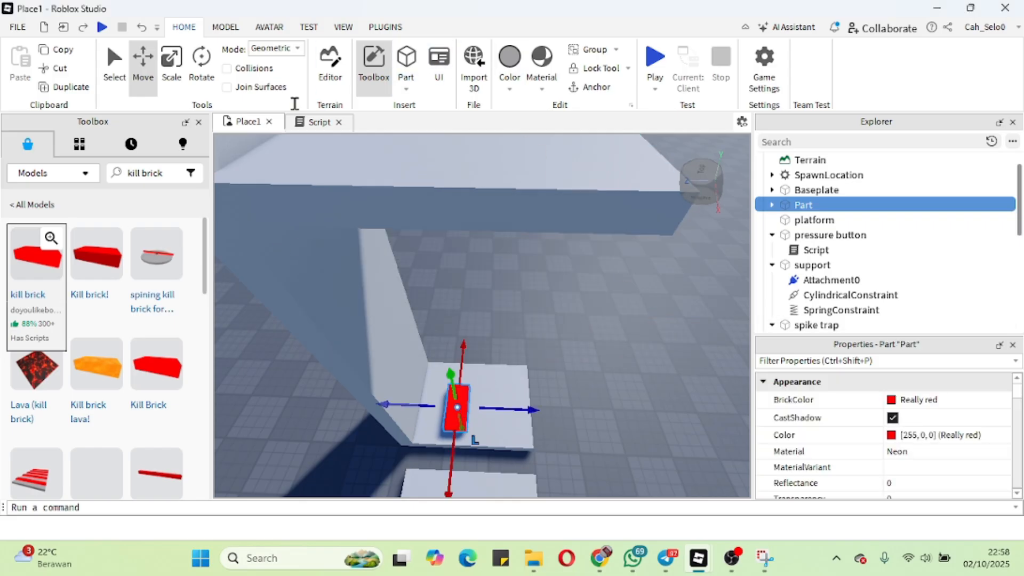
Scale the kill brick's length and width until it covers the whole platform surface.
click(171, 64)
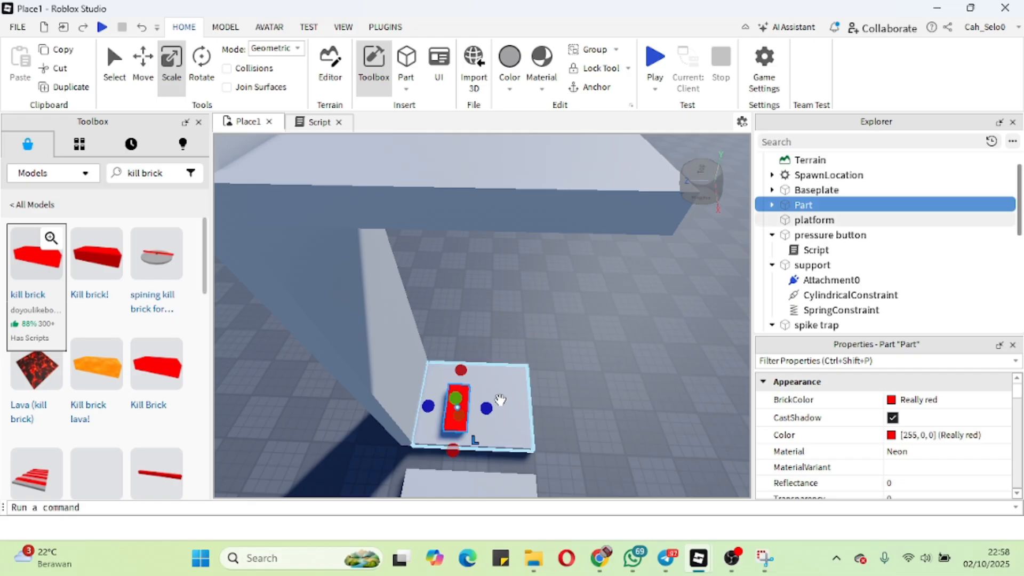
drag(487, 408, 549, 411)
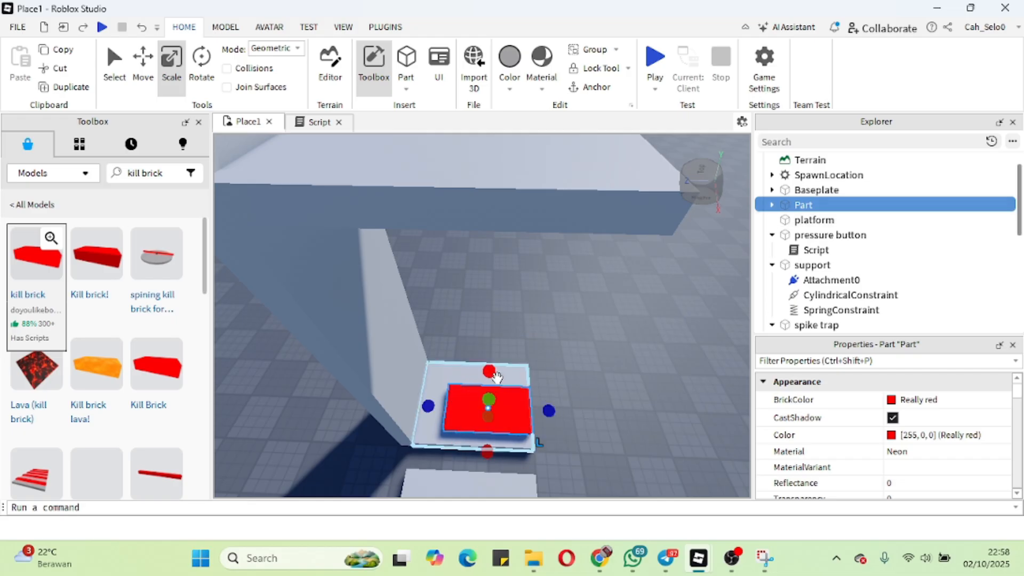
drag(486, 451, 487, 464)
mouse_move(489, 370)
mouse_down()
mouse_move(489, 323)
mouse_move(489, 353)
mouse_up()
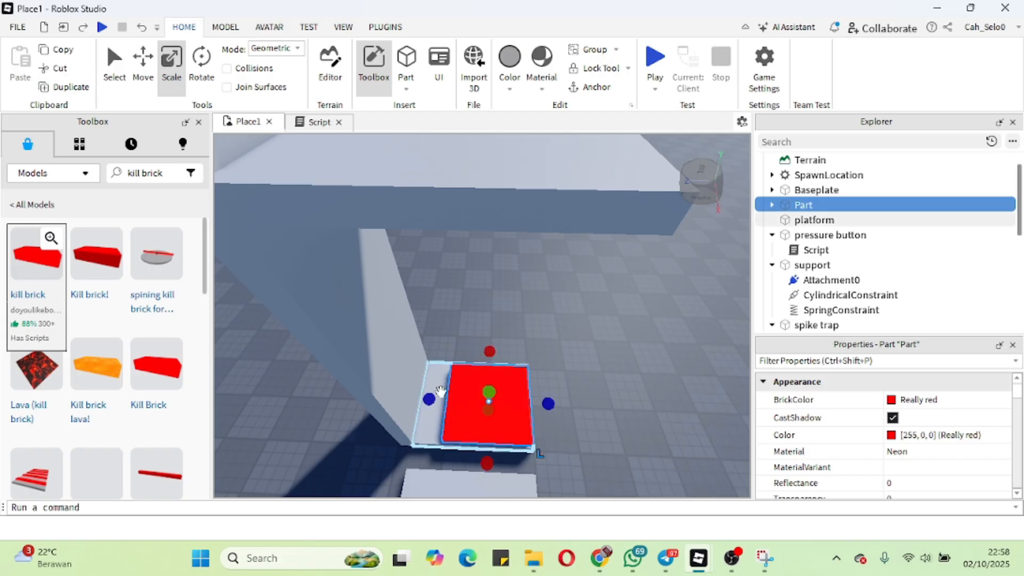
drag(428, 399, 405, 398)
Move the kill brick straight up from the platform to just beneath the spike trap.
click(142, 66)
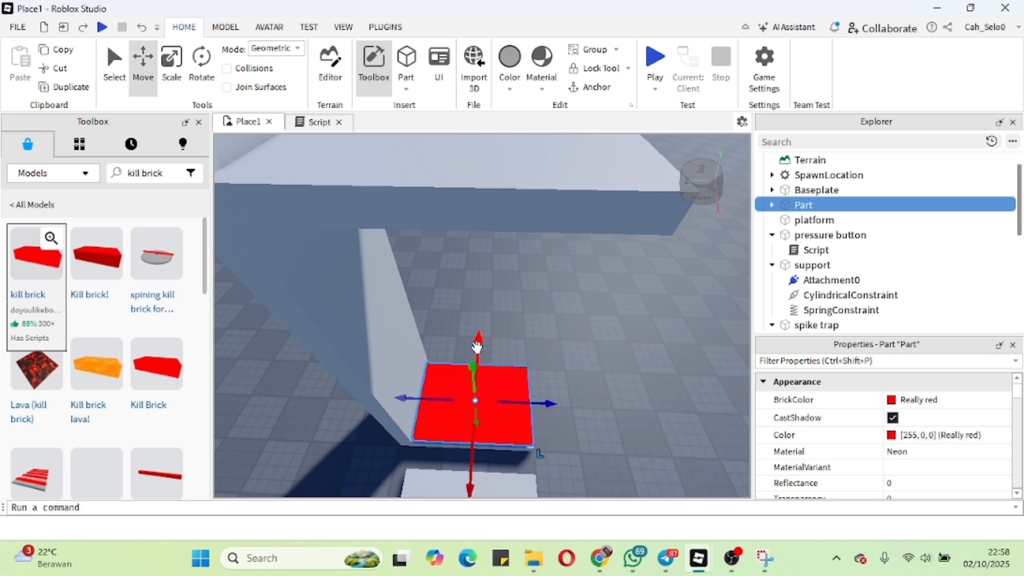
drag(476, 346, 431, 130)
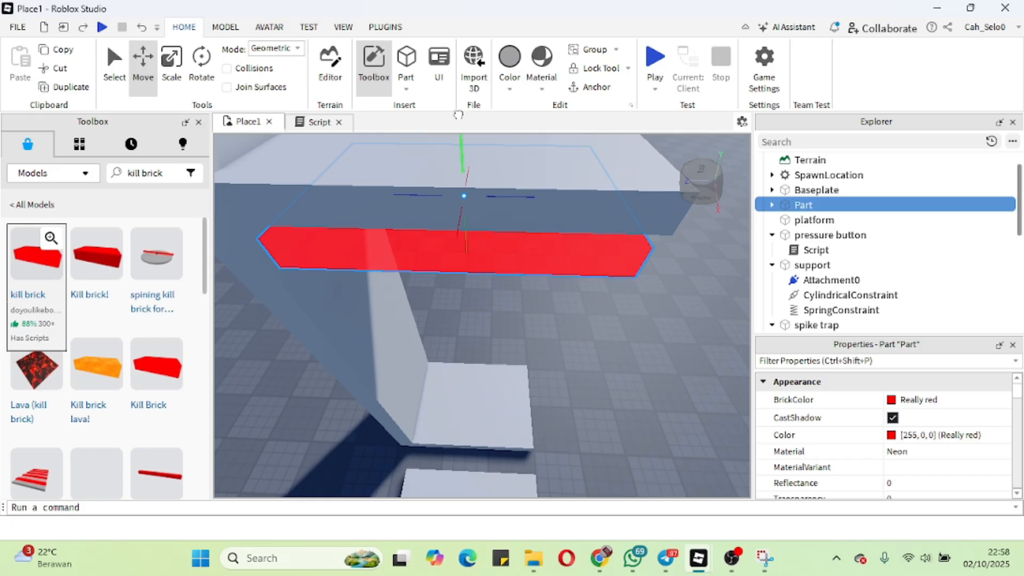
drag(459, 101, 459, 101)
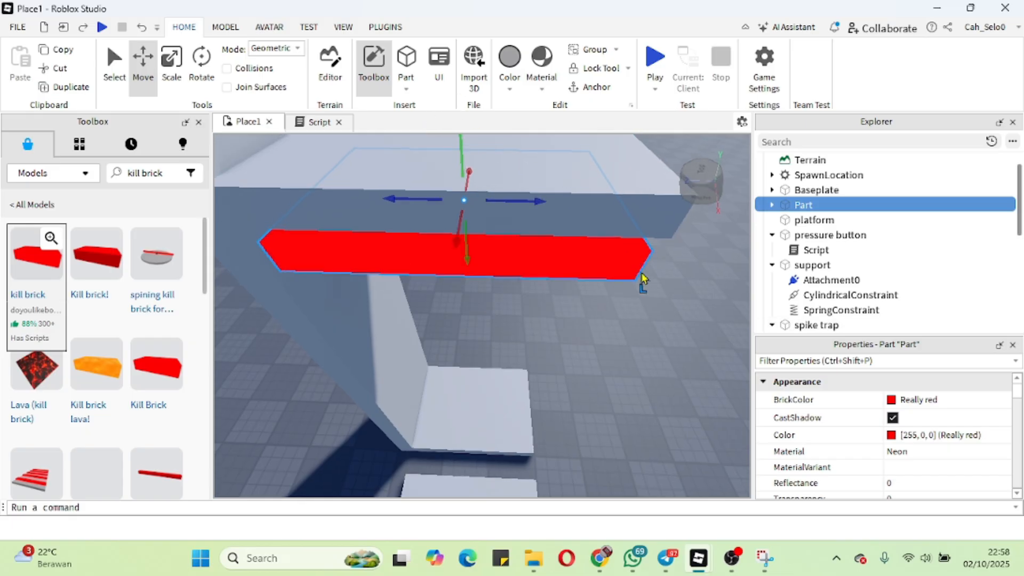
Fine-tune the kill brick's height against the underside of the spike trap, checking the fit from the side and front.
right_drag(643, 280, 645, 279)
scroll(645, 278, down, 5)
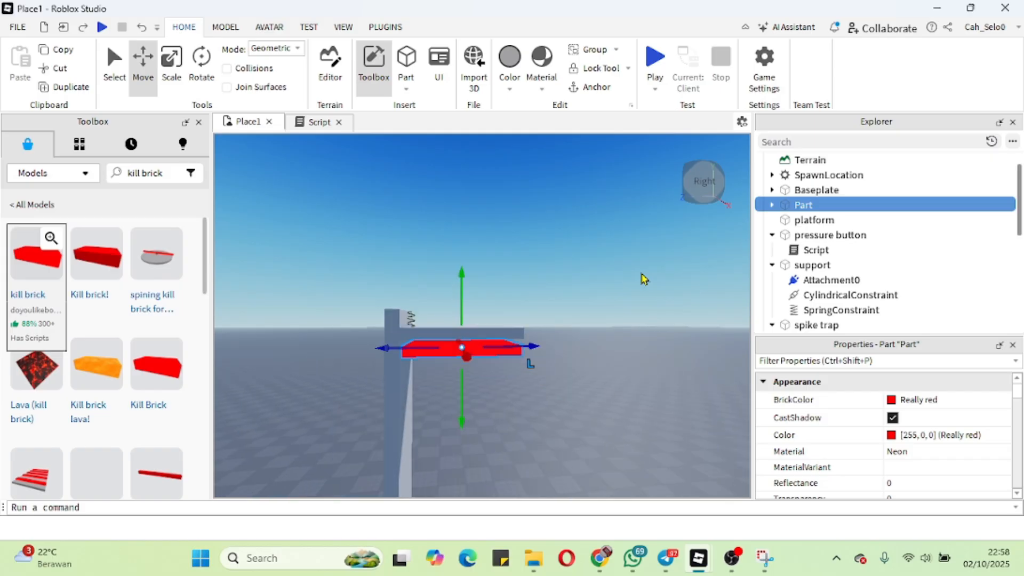
drag(462, 295, 462, 285)
scroll(581, 298, up, 3)
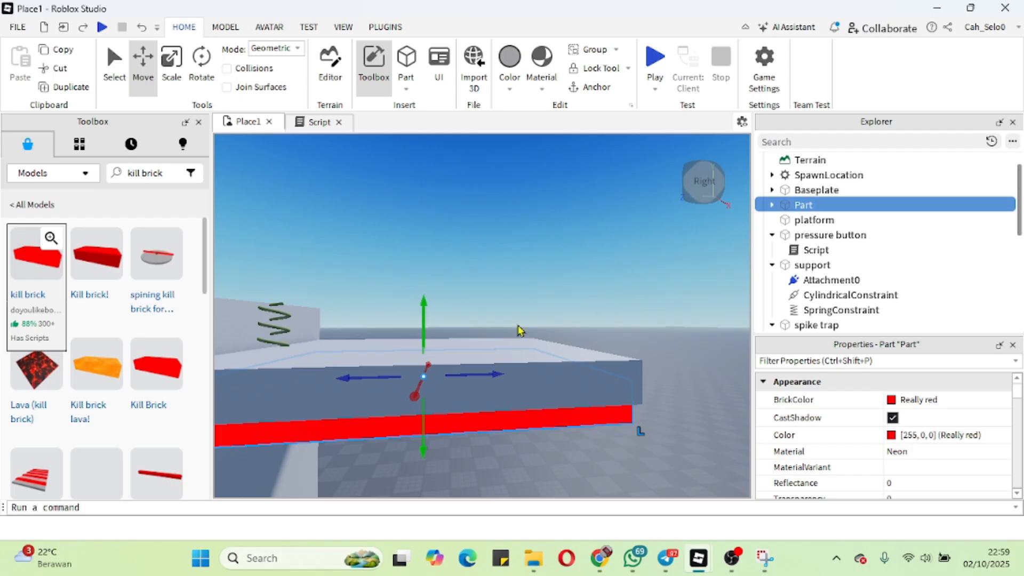
mouse_move(425, 310)
mouse_down()
mouse_move(431, 330)
mouse_move(438, 325)
mouse_up()
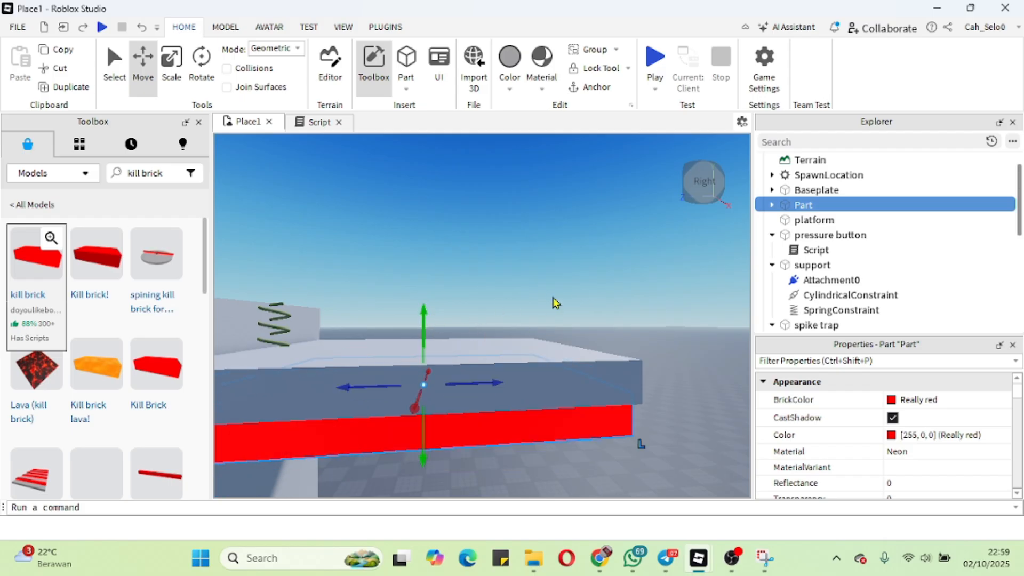
scroll(555, 302, down, 5)
scroll(555, 302, up, 5)
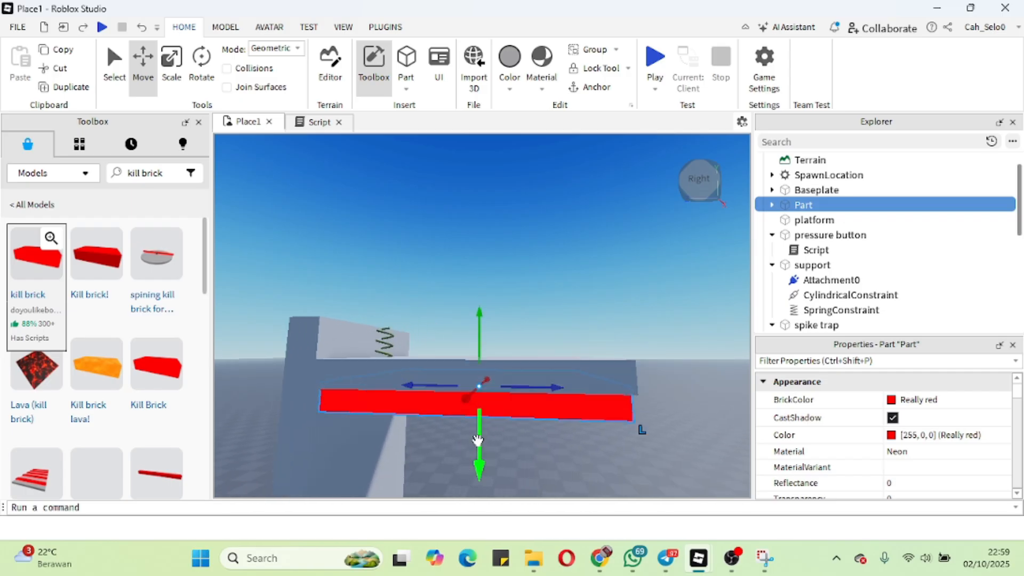
mouse_move(478, 440)
mouse_down()
mouse_move(483, 453)
mouse_move(483, 440)
mouse_up()
drag(482, 445, 483, 441)
right_drag(650, 380, 649, 381)
key(a)
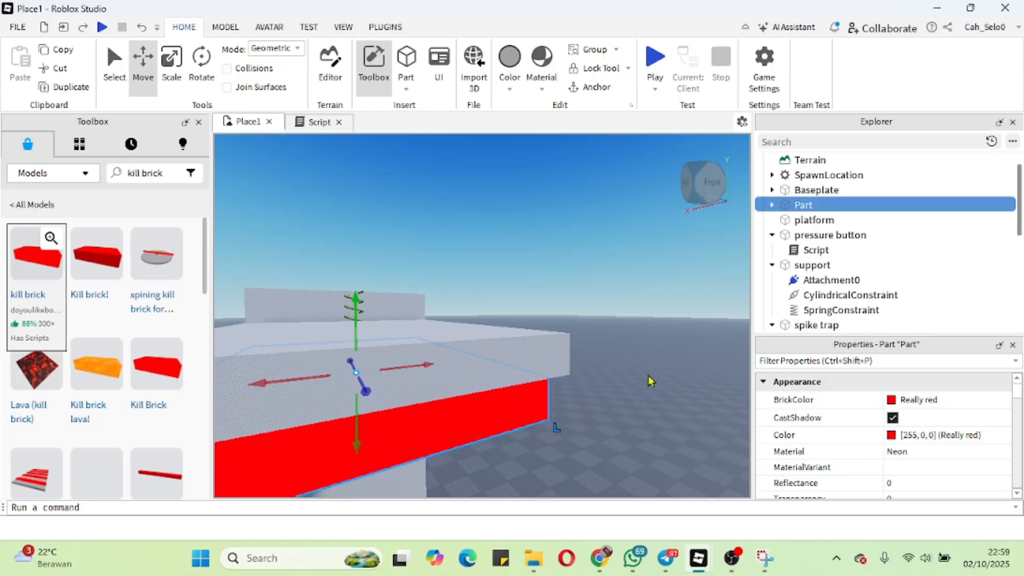
key(s)
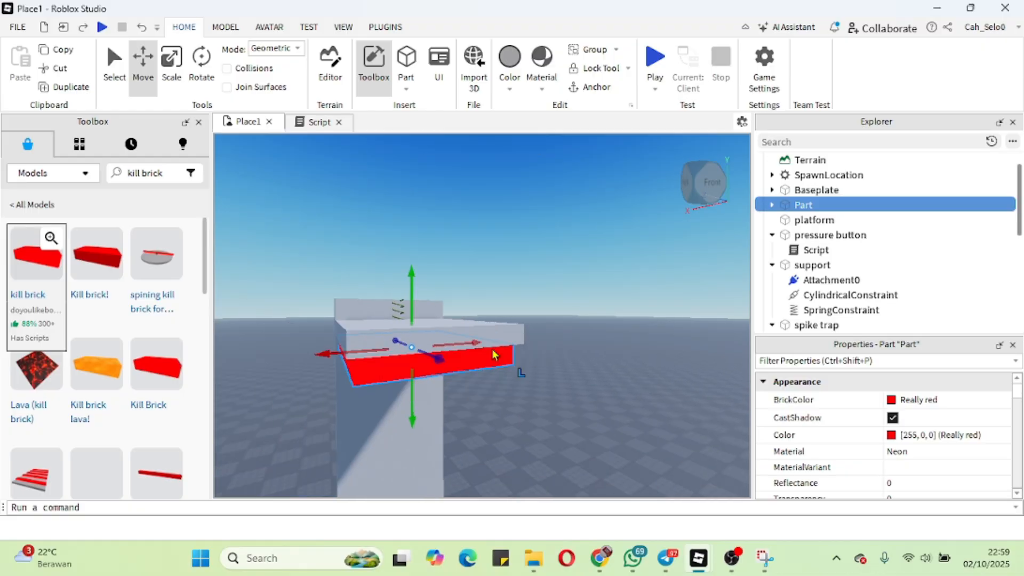
key(d)
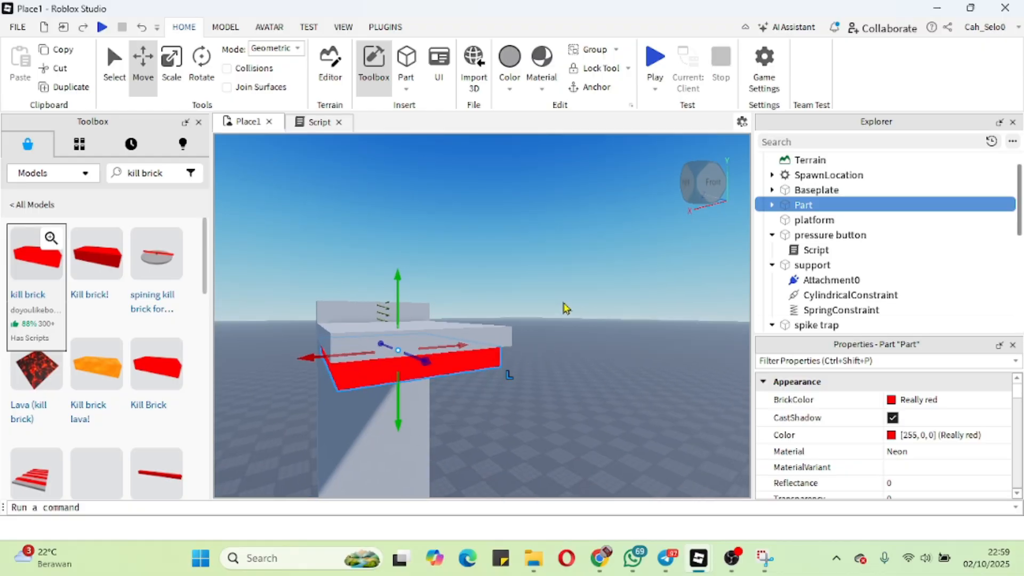
Join the spike trap and the kill brick beneath it with a Weld constraint.
click(539, 347)
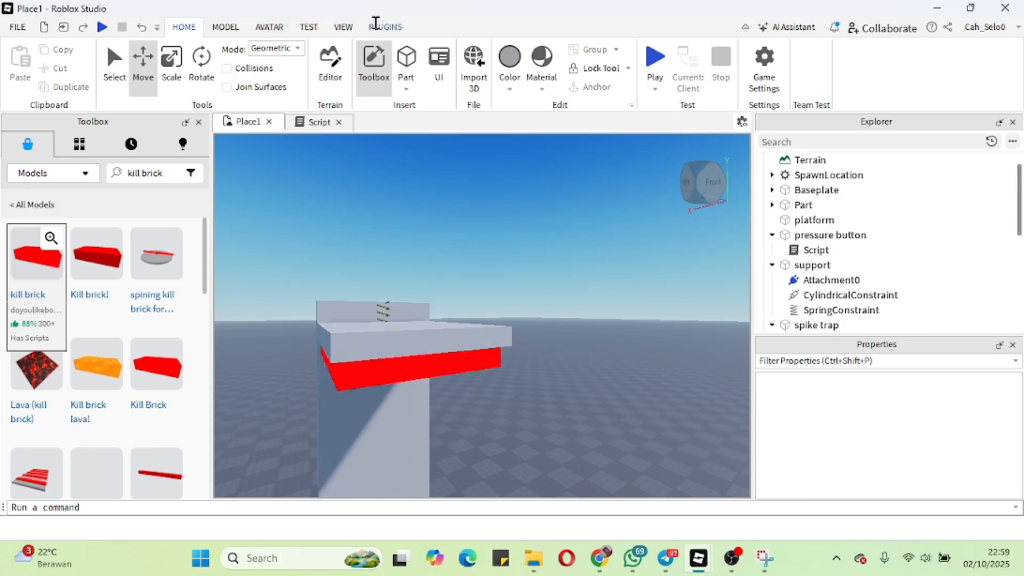
click(214, 23)
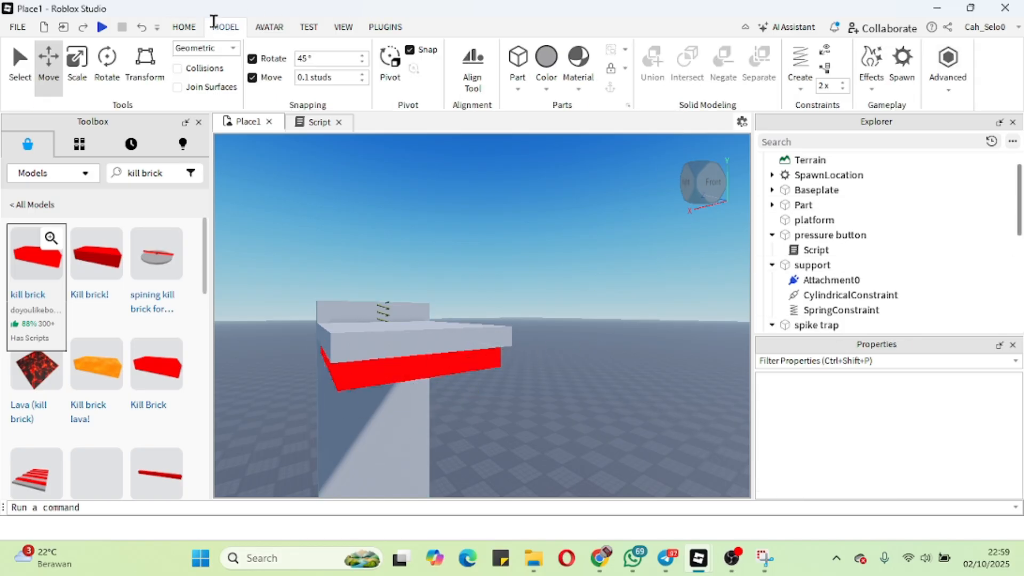
click(800, 80)
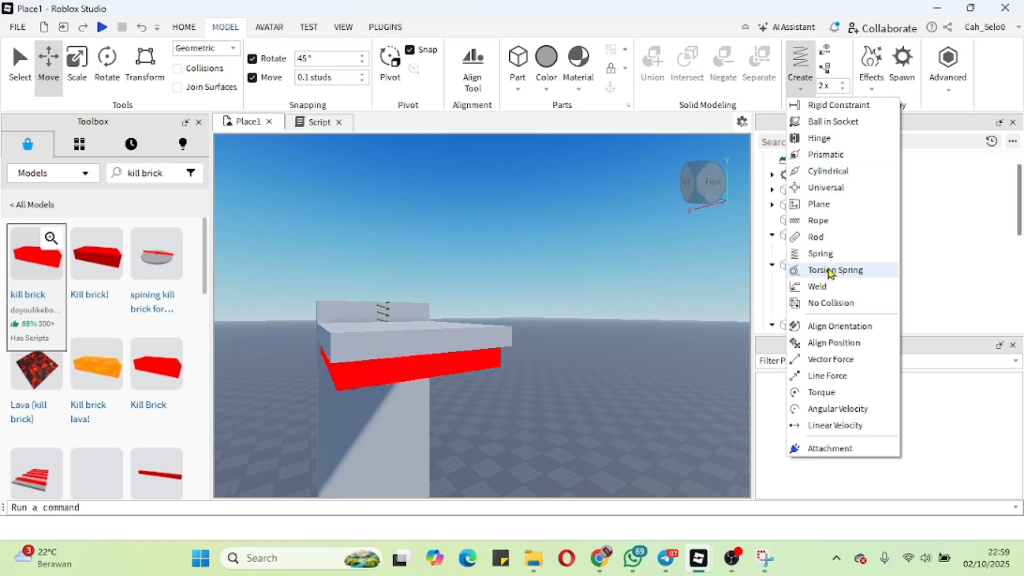
click(807, 293)
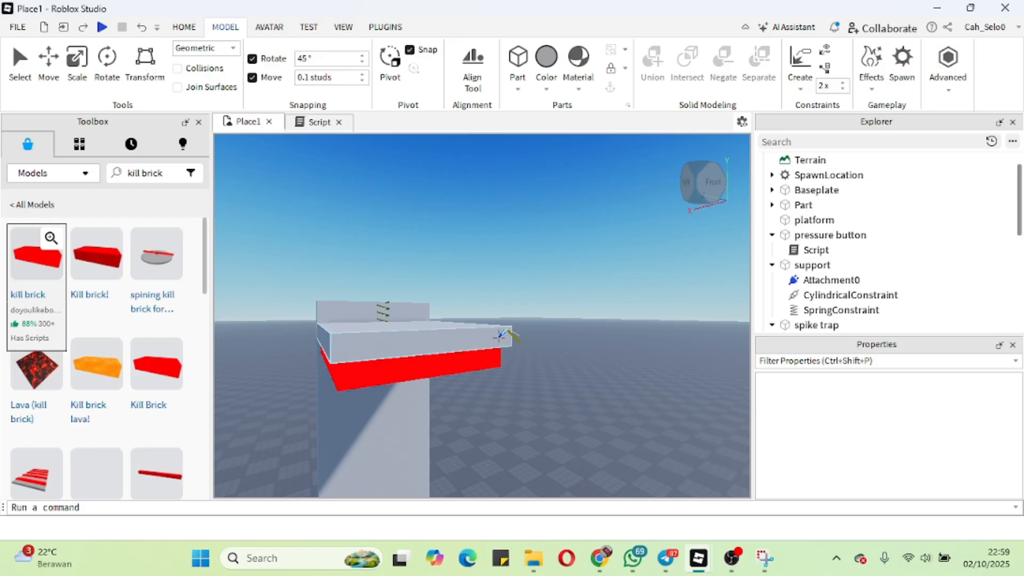
click(502, 357)
click(495, 345)
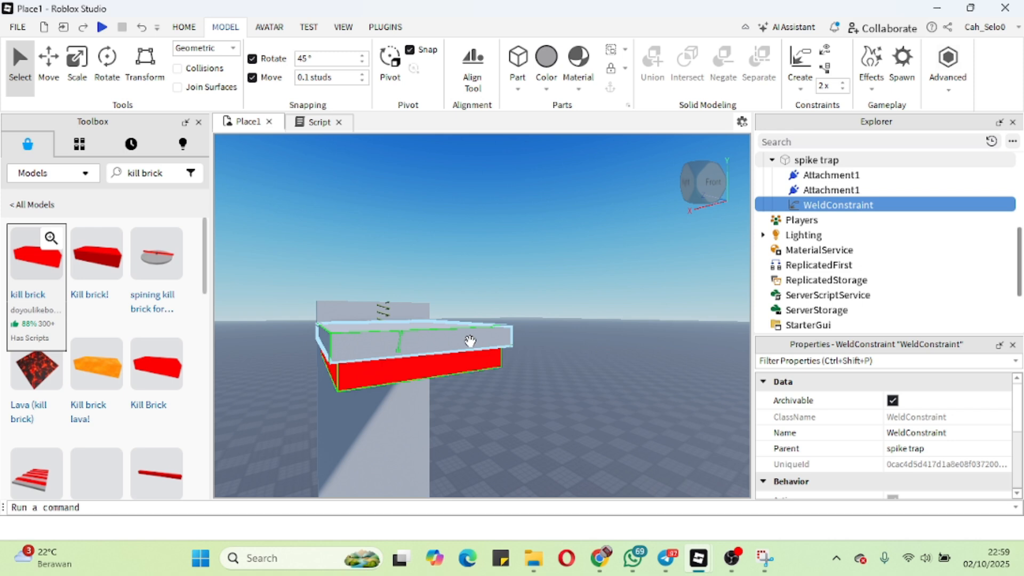
Reparent the kill brick Part from the Workspace to the spike trap in the object hierarchy.
scroll(800, 252, up, 4)
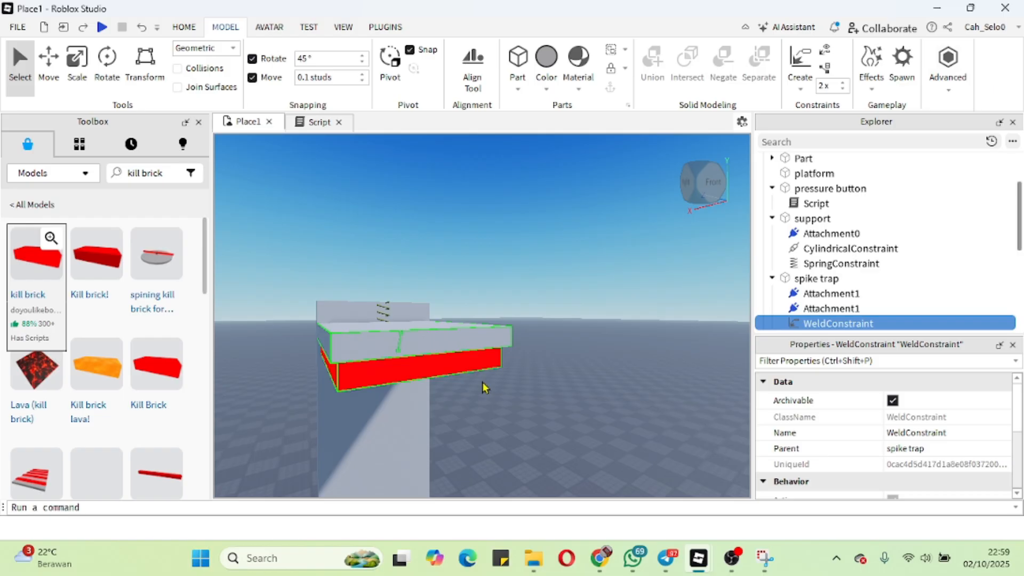
scroll(821, 286, up, 3)
scroll(822, 284, down, 4)
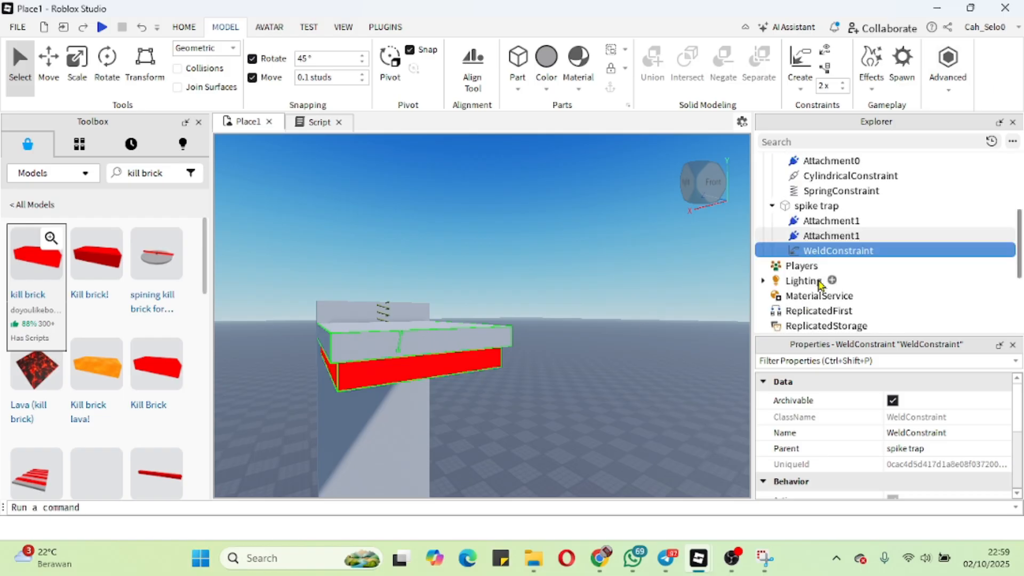
scroll(822, 284, up, 4)
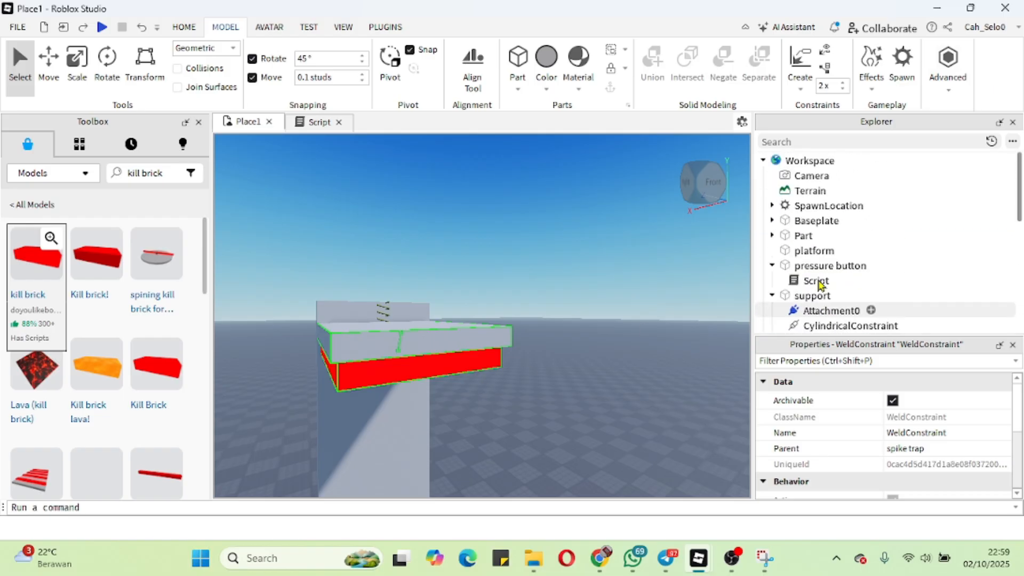
click(797, 238)
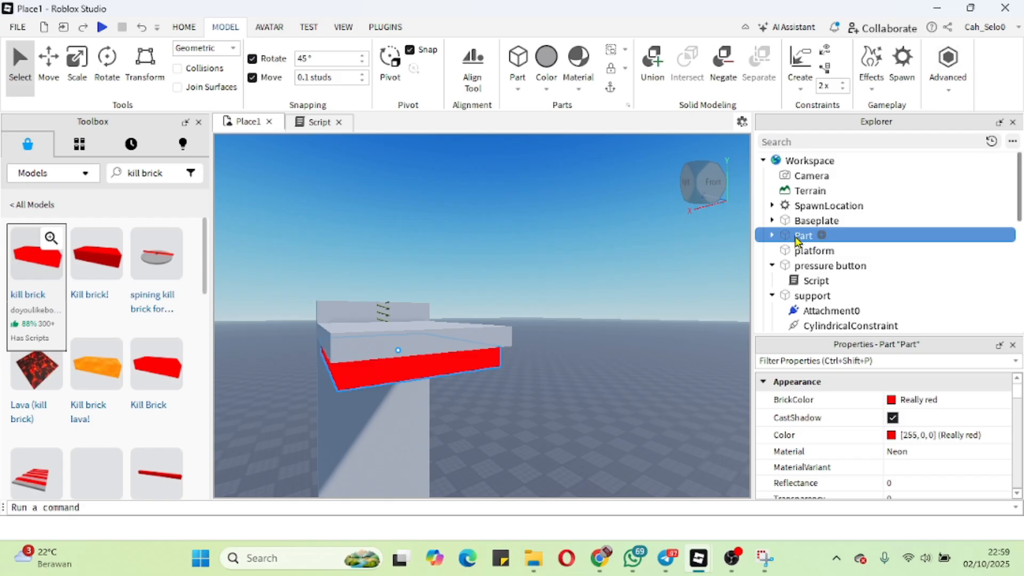
drag(797, 240, 822, 210)
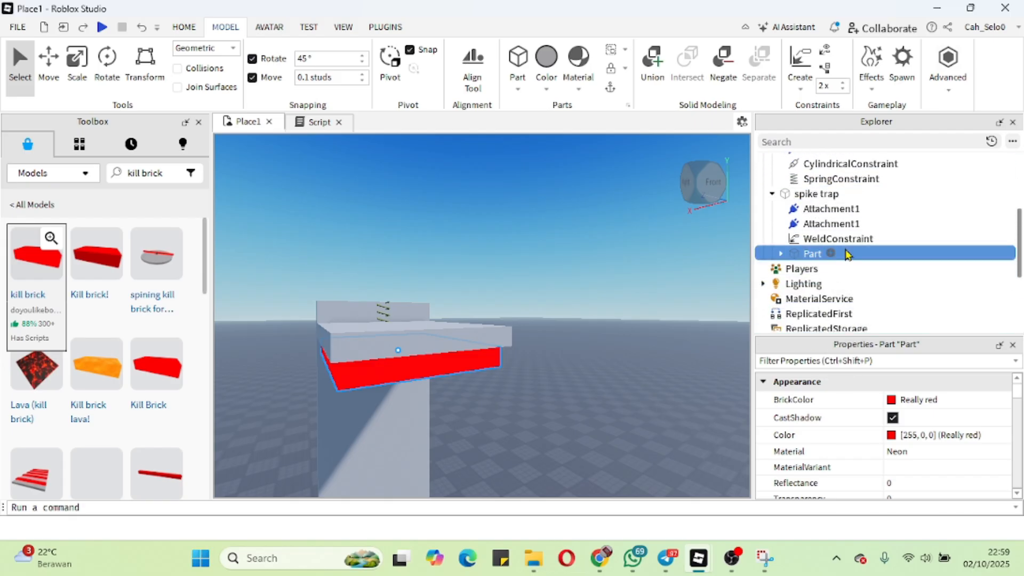
click(601, 277)
right_drag(546, 237, 547, 236)
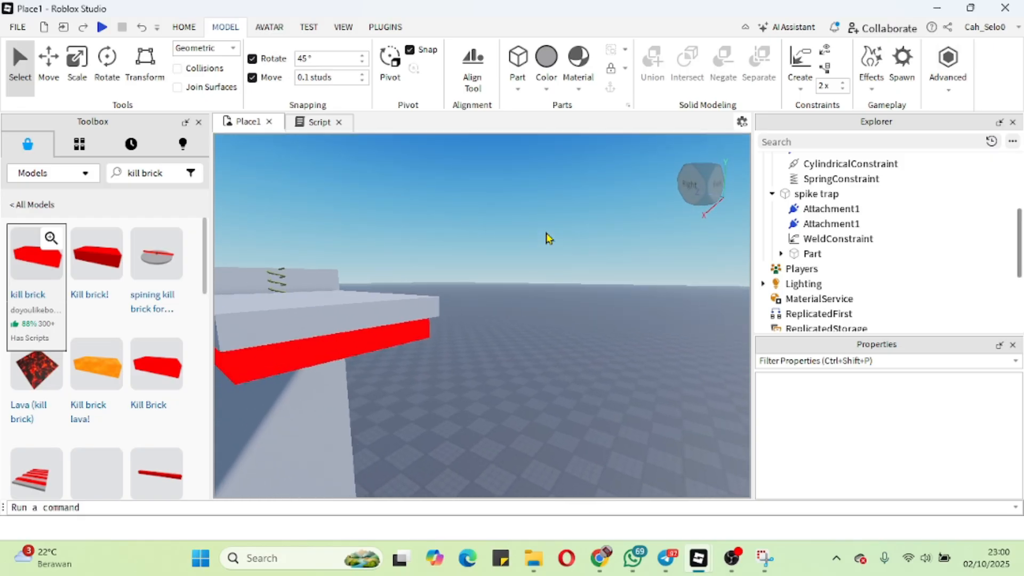
Playtest the trap by walking the character from the spawn onto the pressure button, and end the test.
click(185, 27)
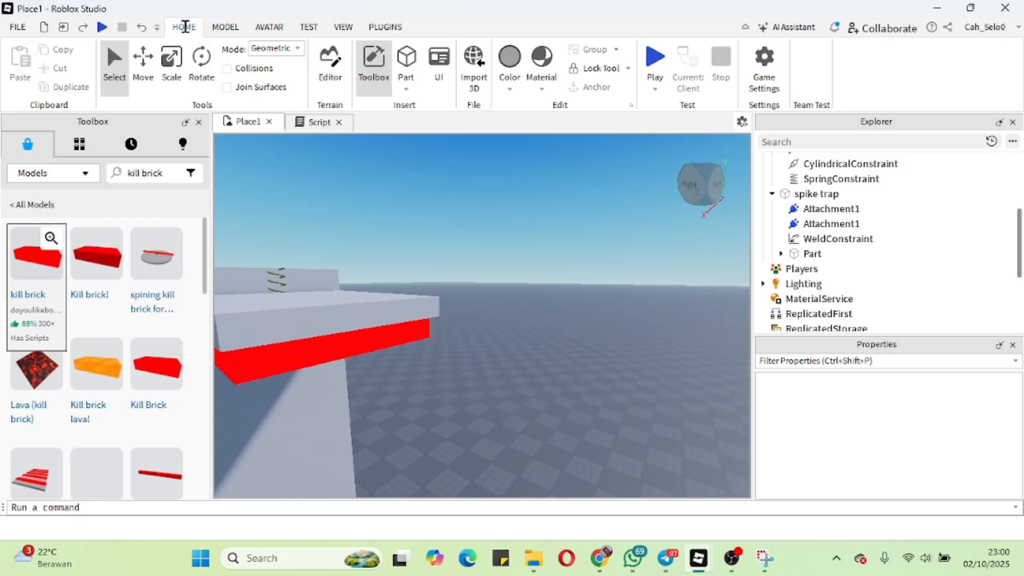
click(655, 57)
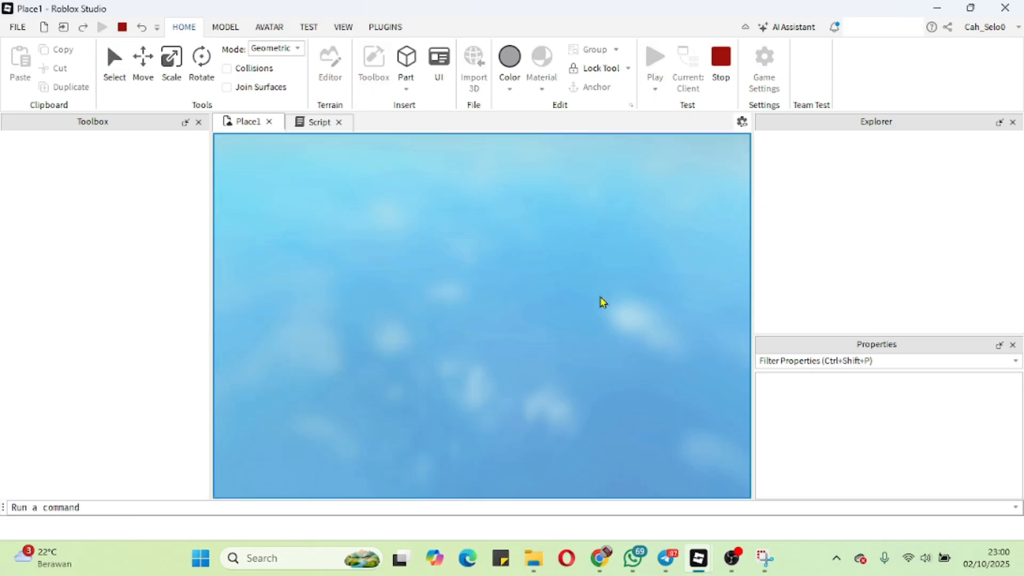
key(a)
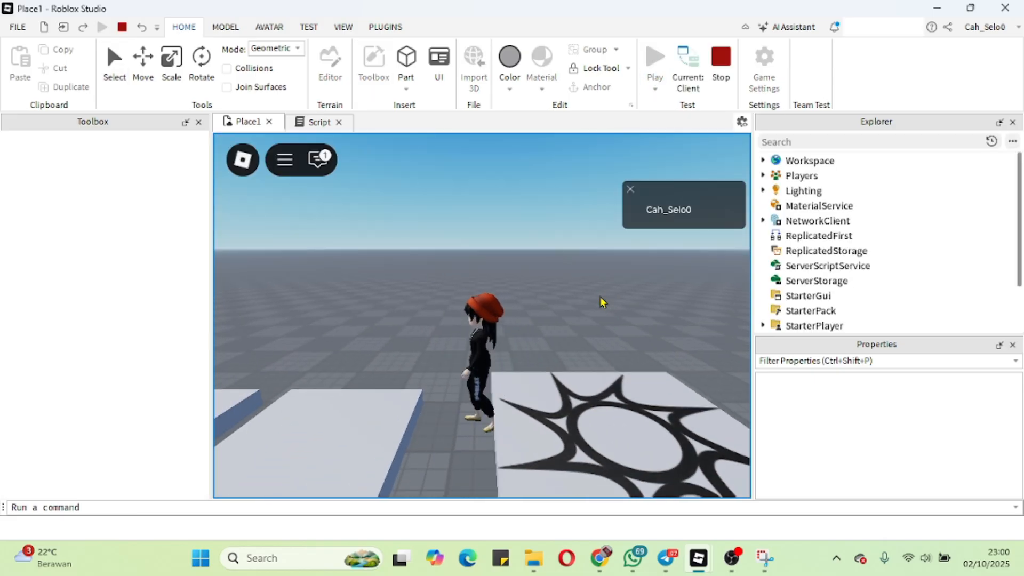
key(w)
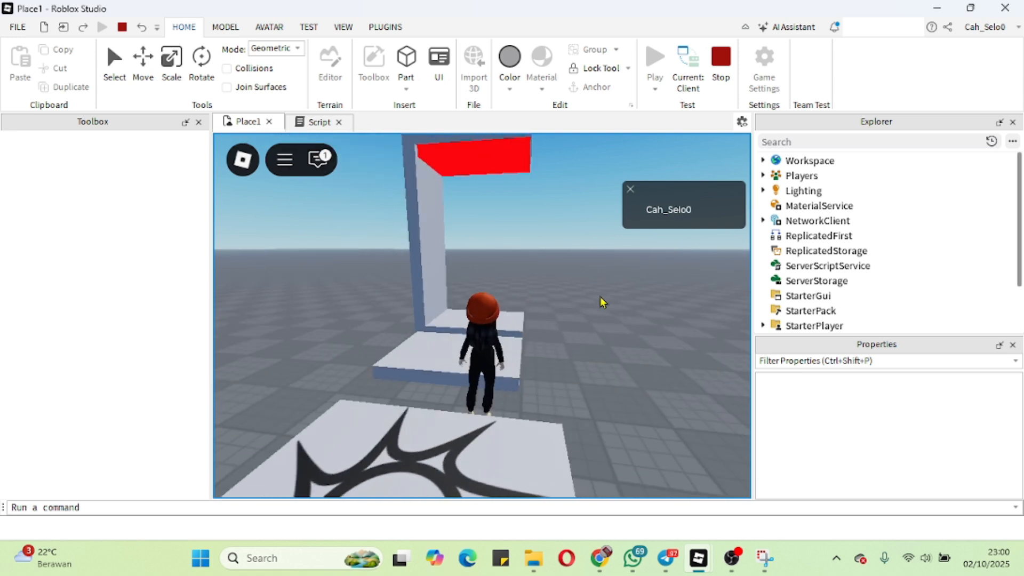
key(w)
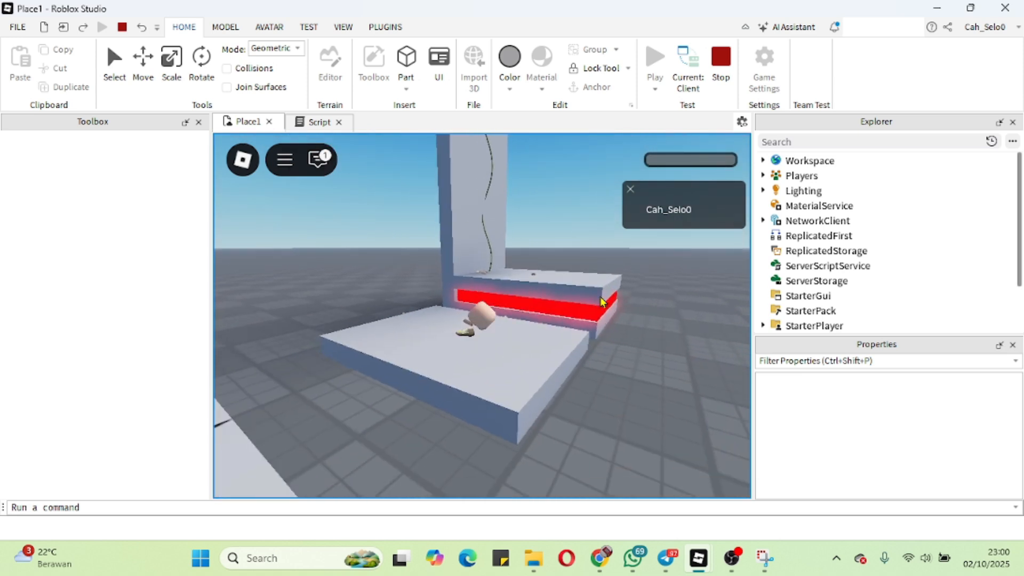
click(721, 77)
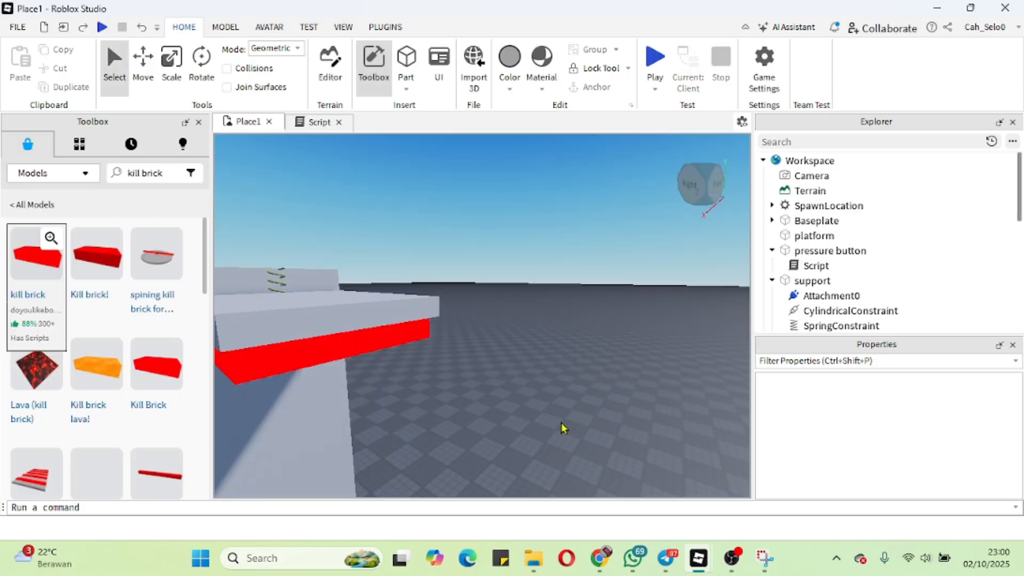
Run a second playtest, crossing the pressure button and jumping toward the platform under the trap, and stop it.
click(655, 57)
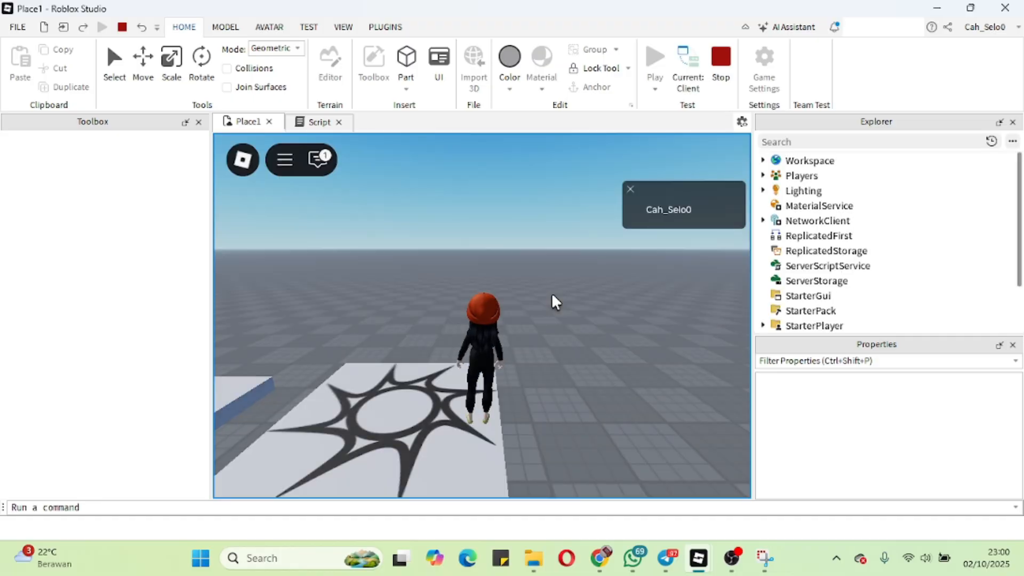
key(a)
key(w)
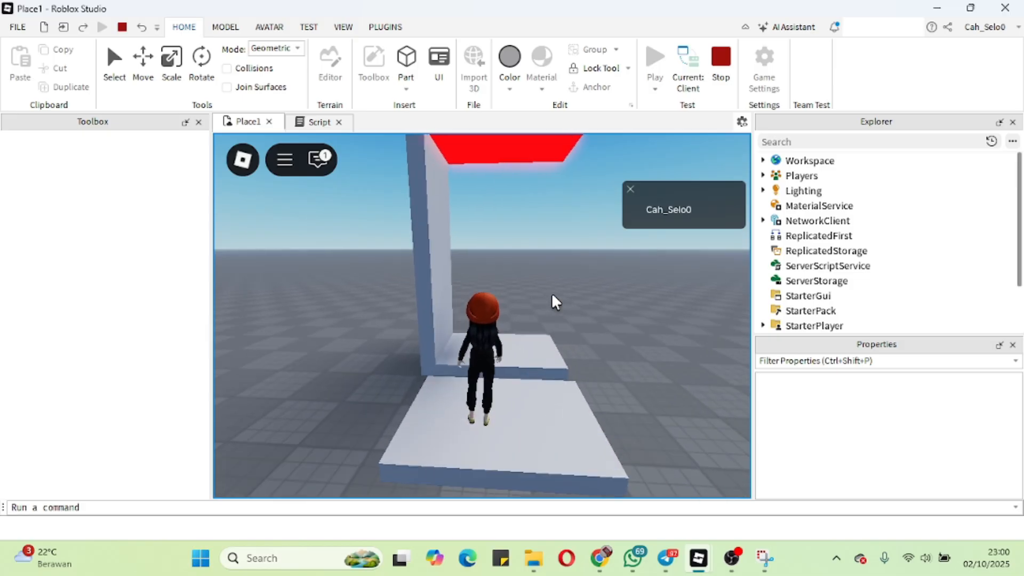
key(space)
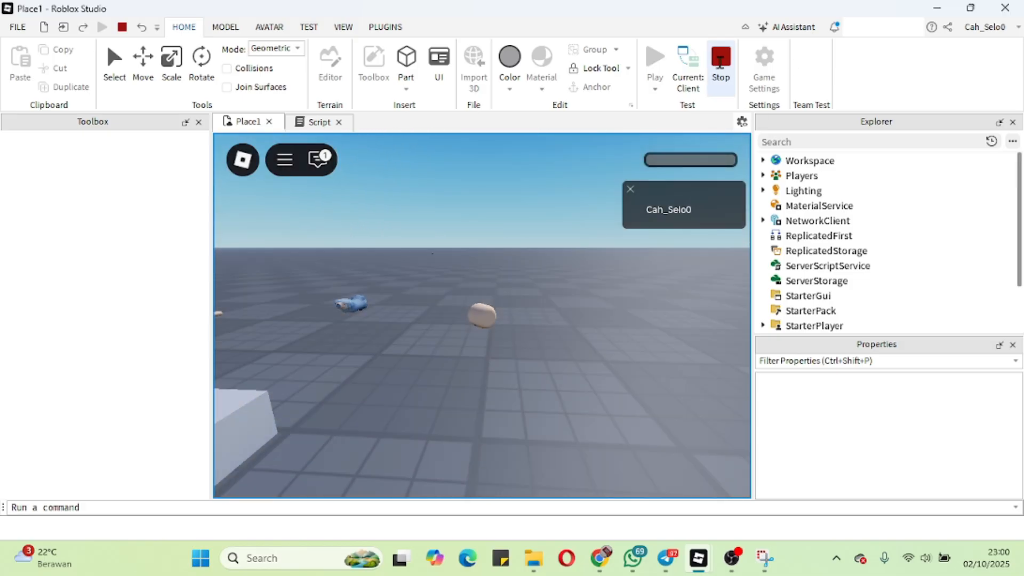
click(720, 59)
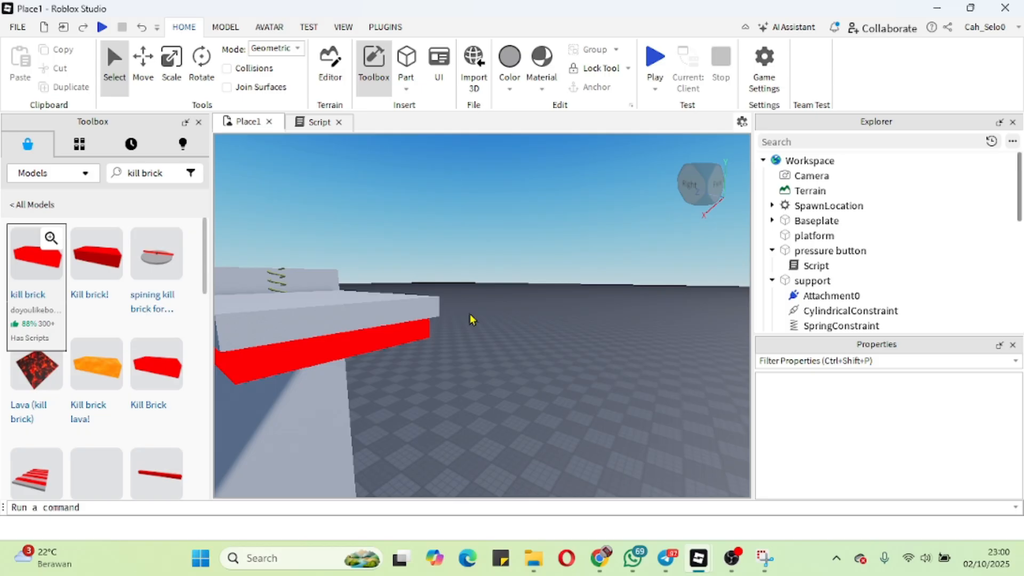
Close the open script and make the support part invisible by setting its Transparency to 1.
click(339, 122)
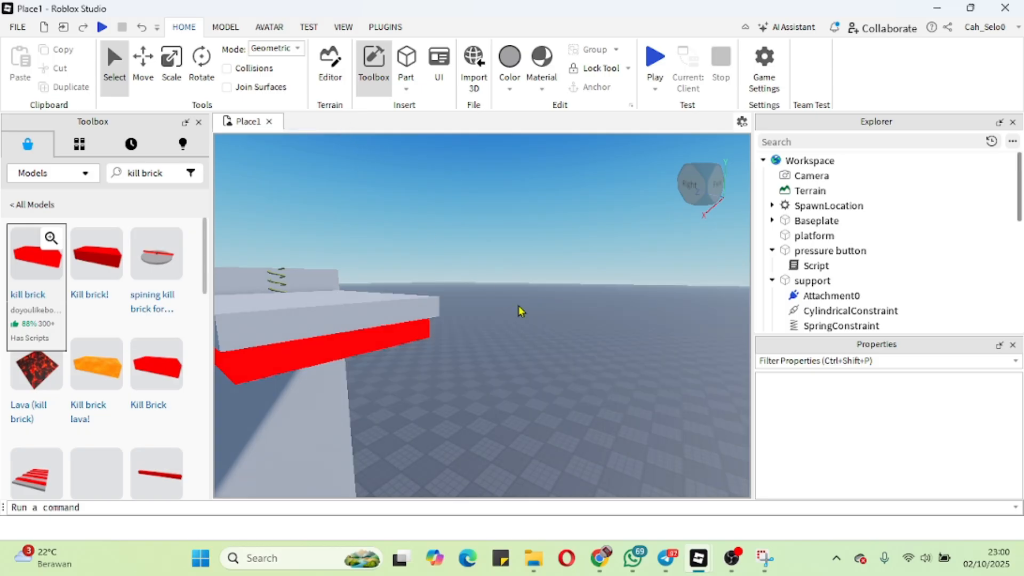
right_drag(522, 318, 521, 318)
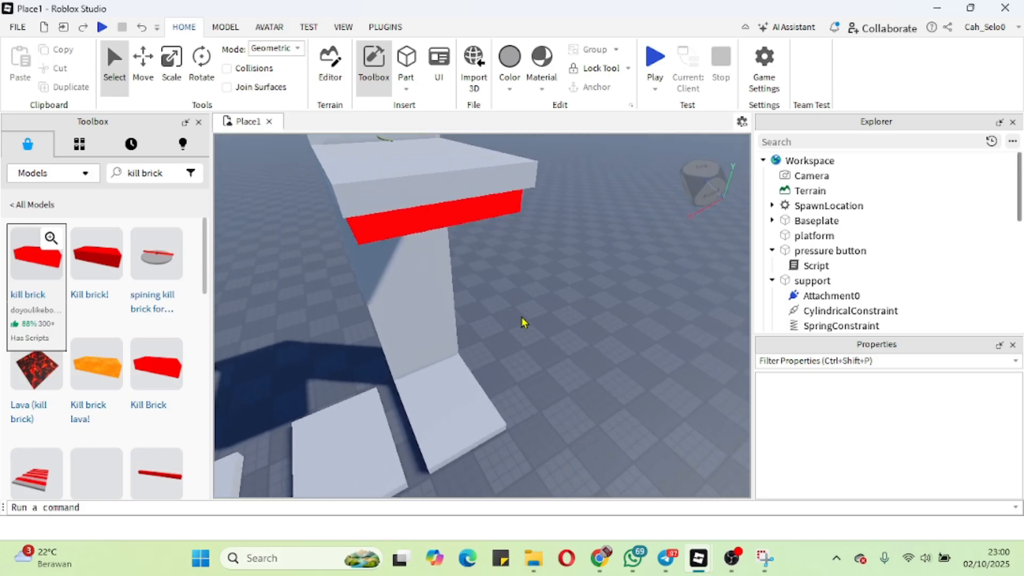
click(423, 305)
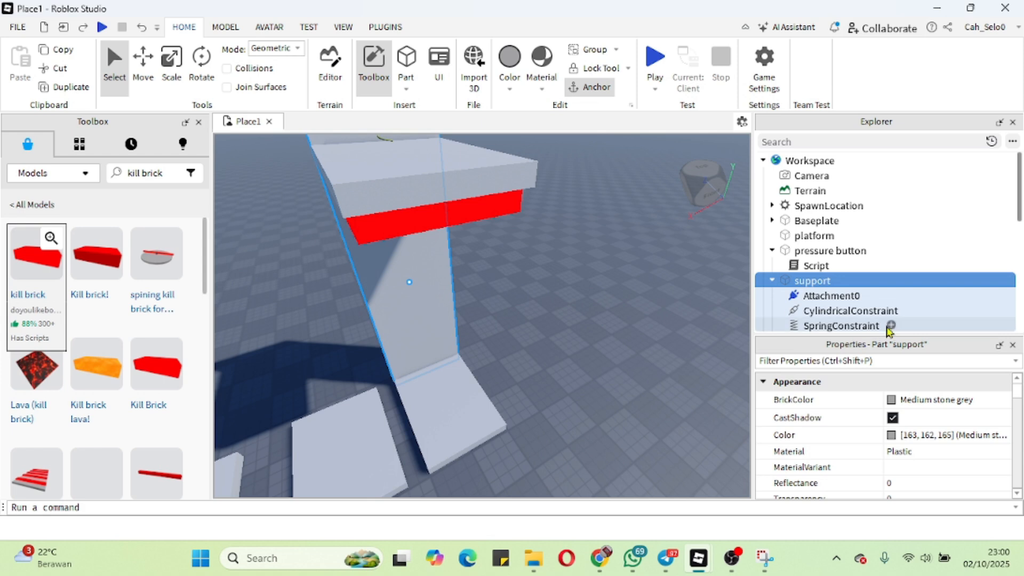
scroll(959, 469, down, 3)
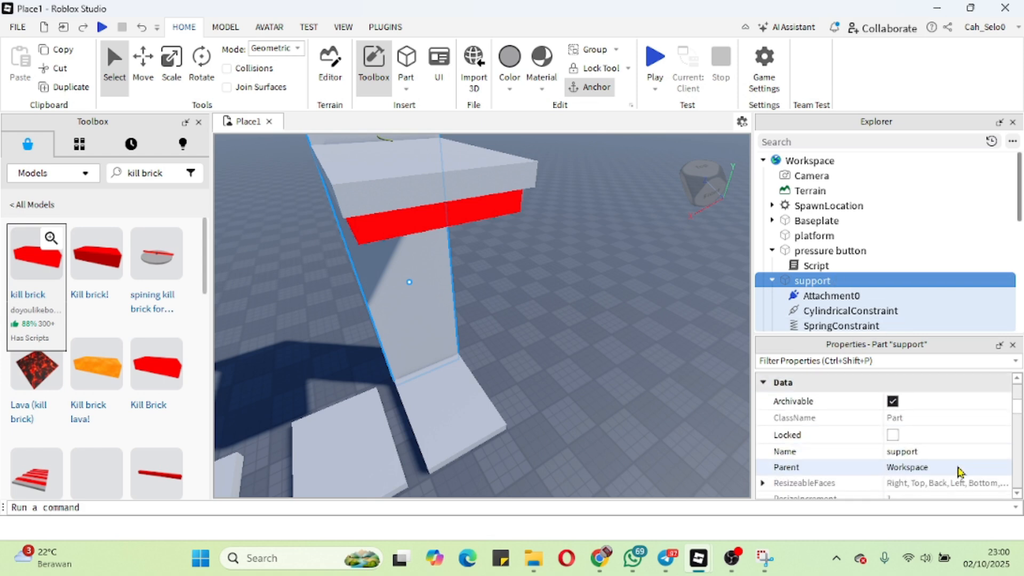
scroll(960, 472, up, 1)
scroll(960, 472, up, 1)
click(905, 424)
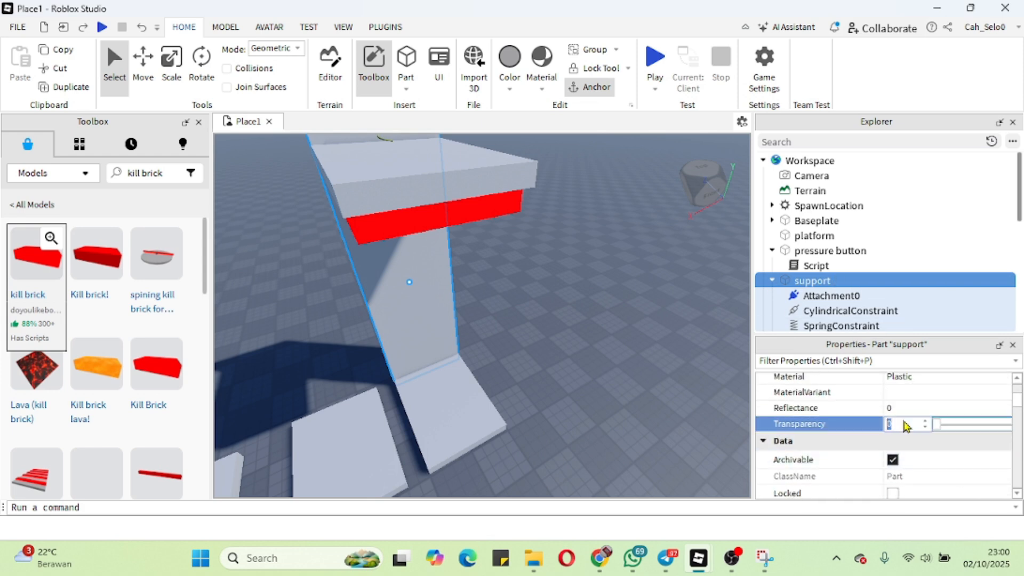
text(1)
key(Return)
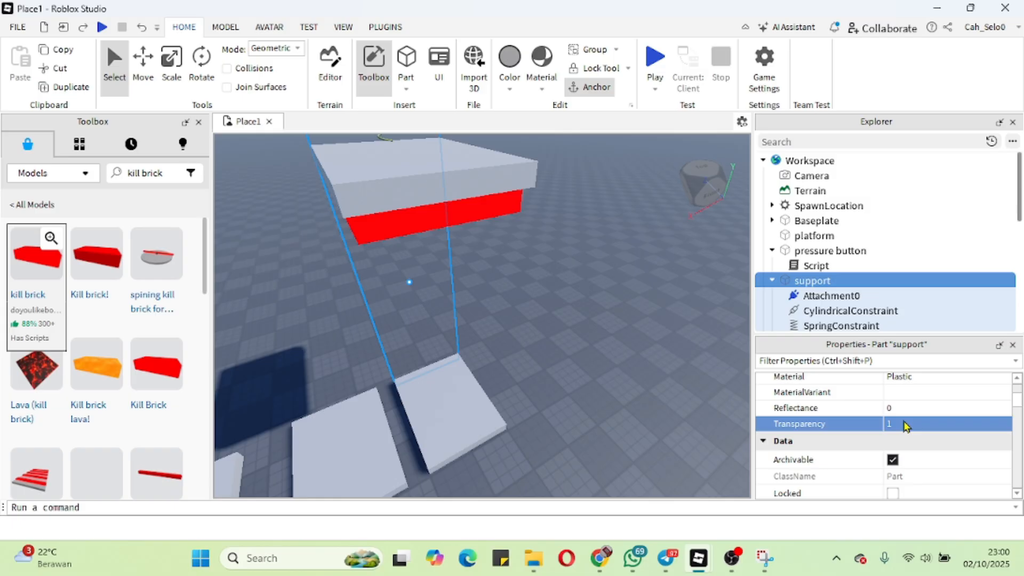
click(526, 299)
Change the colour of the platform under the trap to light yellow, #ffff7f.
right_drag(525, 299, 525, 295)
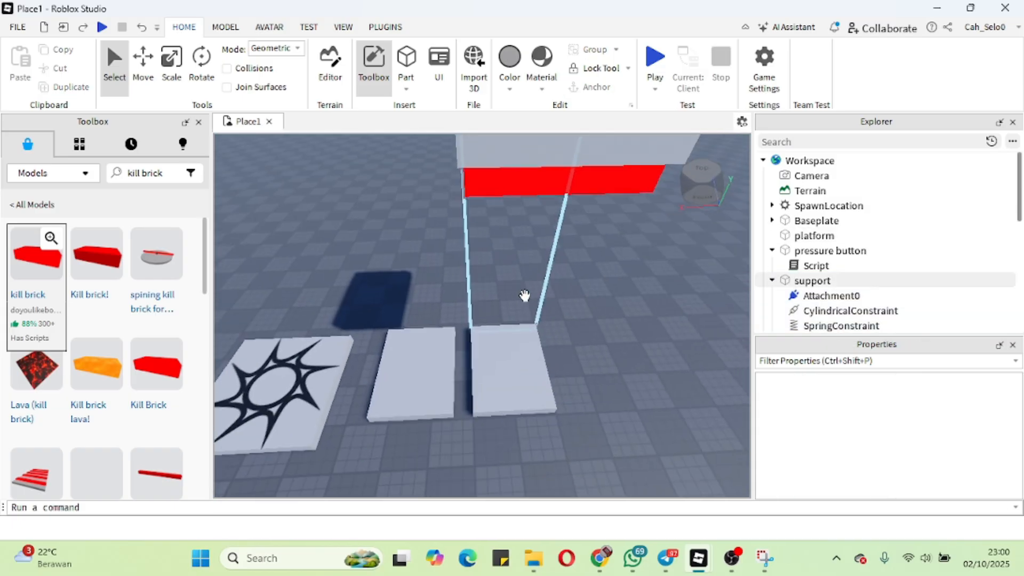
click(532, 409)
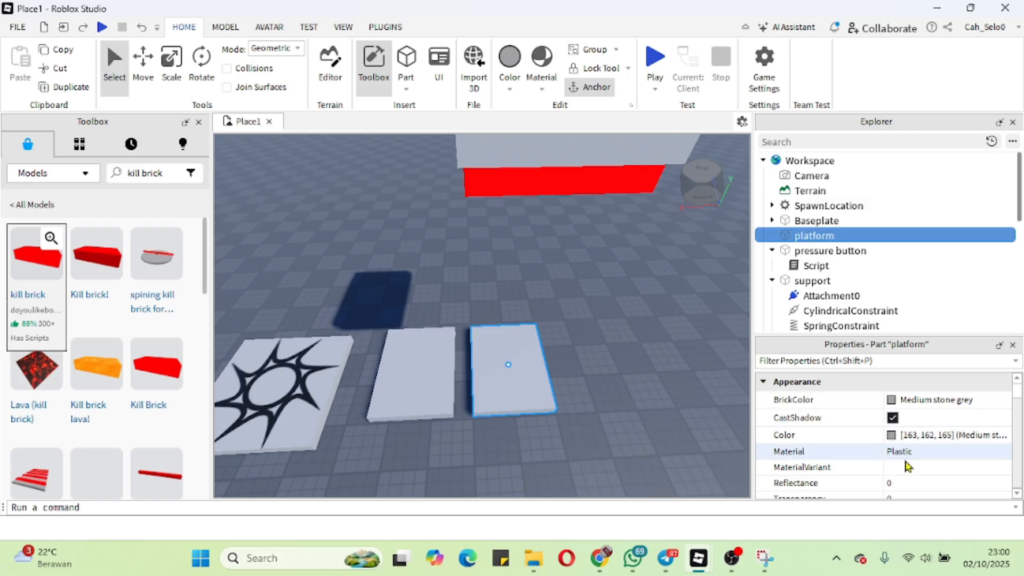
scroll(907, 464, down, 1)
scroll(907, 460, up, 1)
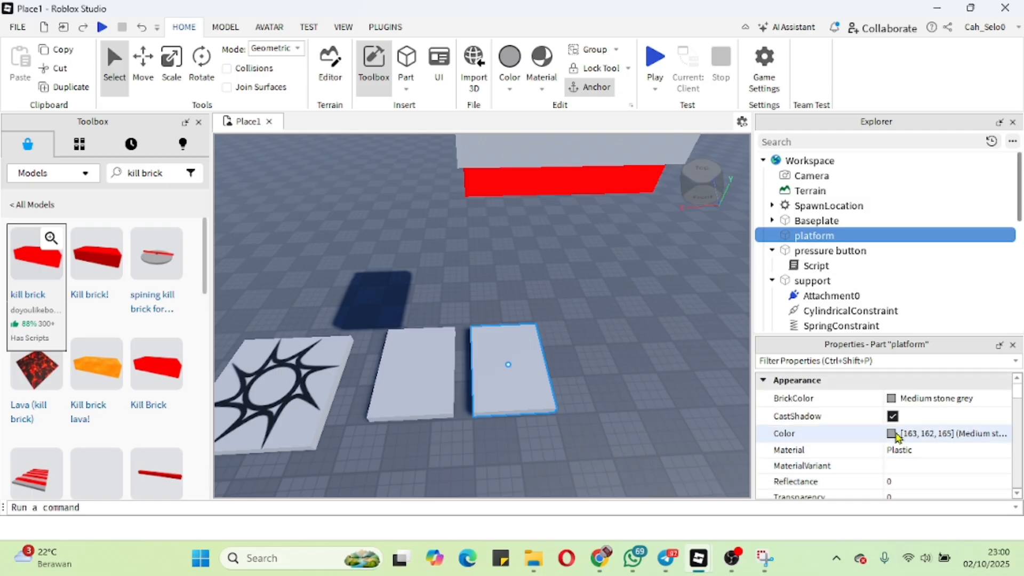
click(891, 433)
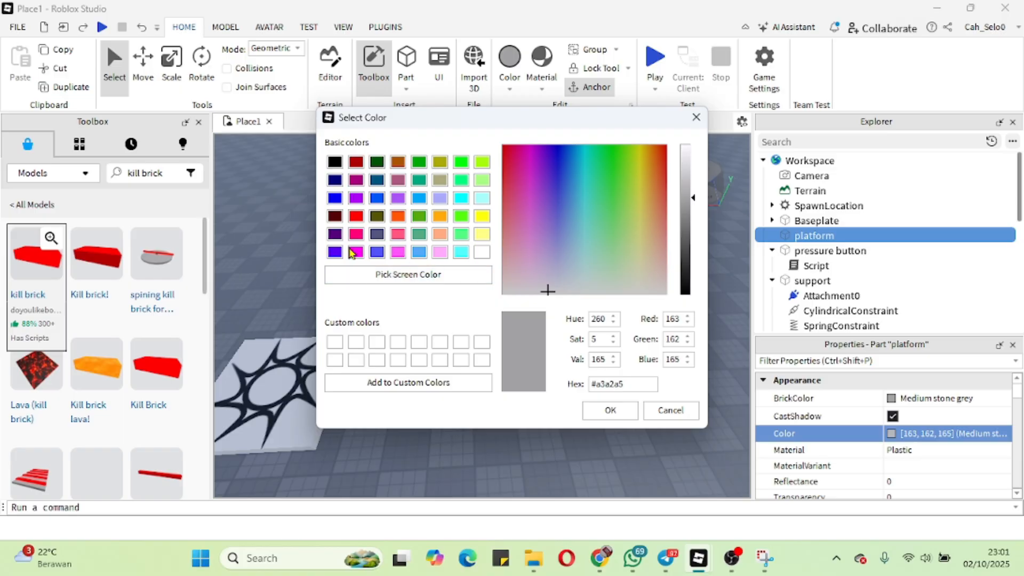
click(441, 253)
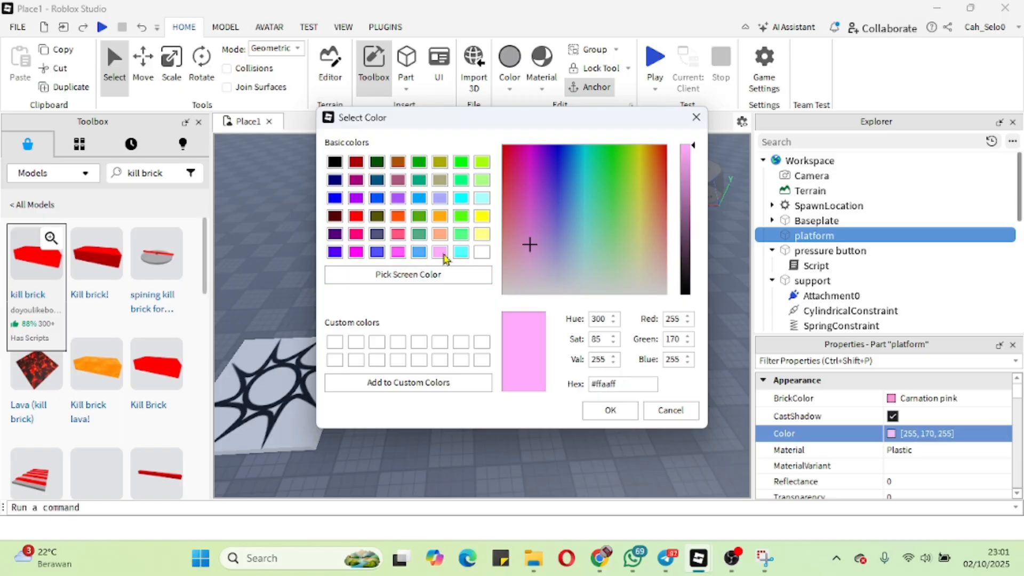
click(482, 236)
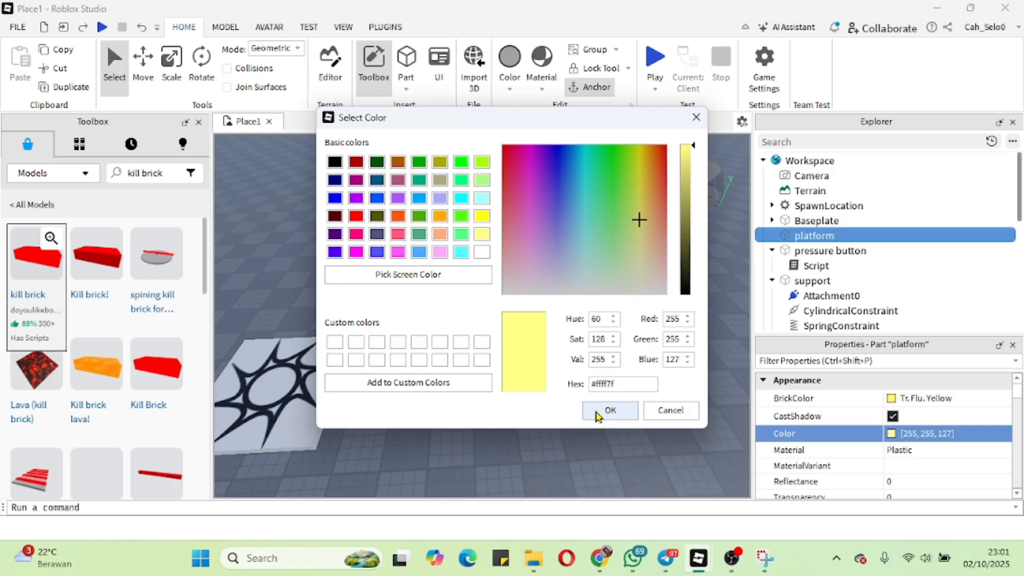
click(610, 411)
Set the material of the platform under the trap to Neon.
click(918, 451)
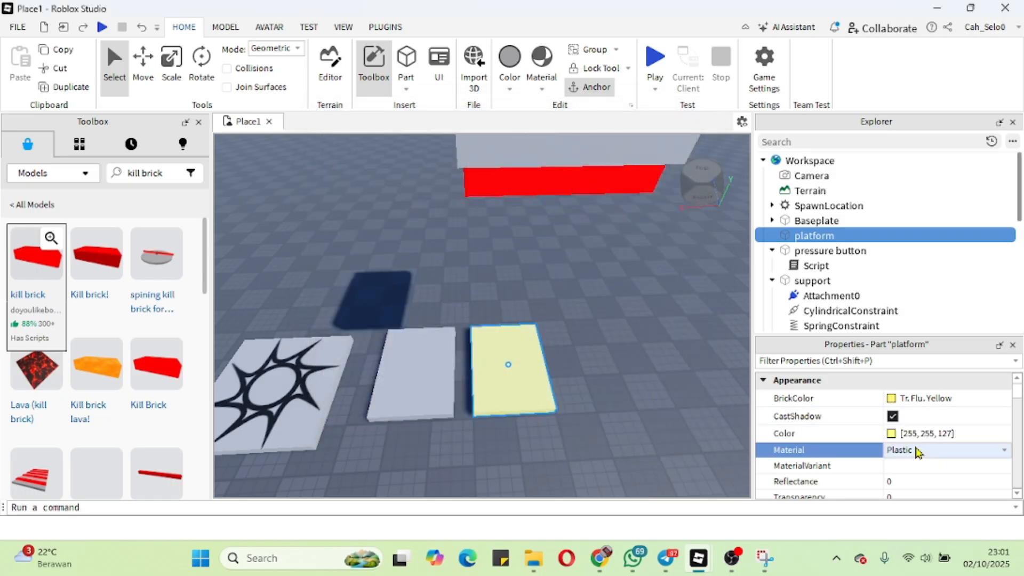
click(917, 450)
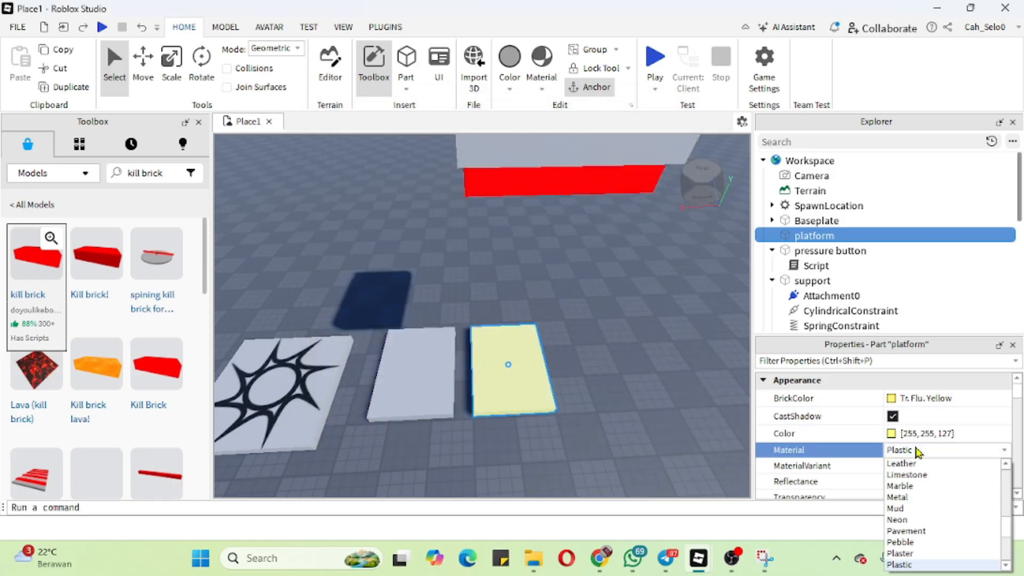
click(902, 520)
Give the pressure button the light yellow colour #ffff7f and the Neon material.
click(380, 403)
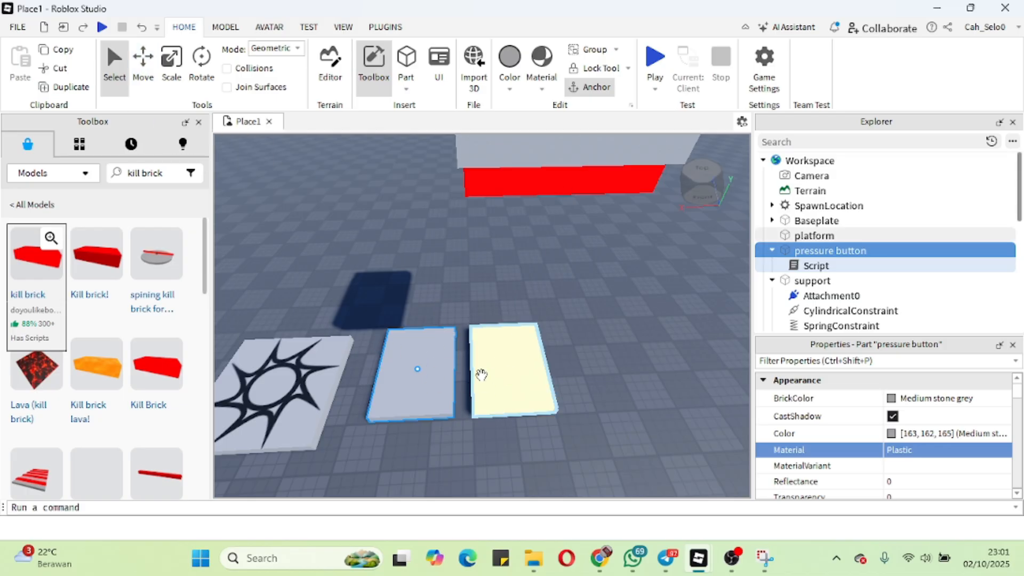
click(892, 434)
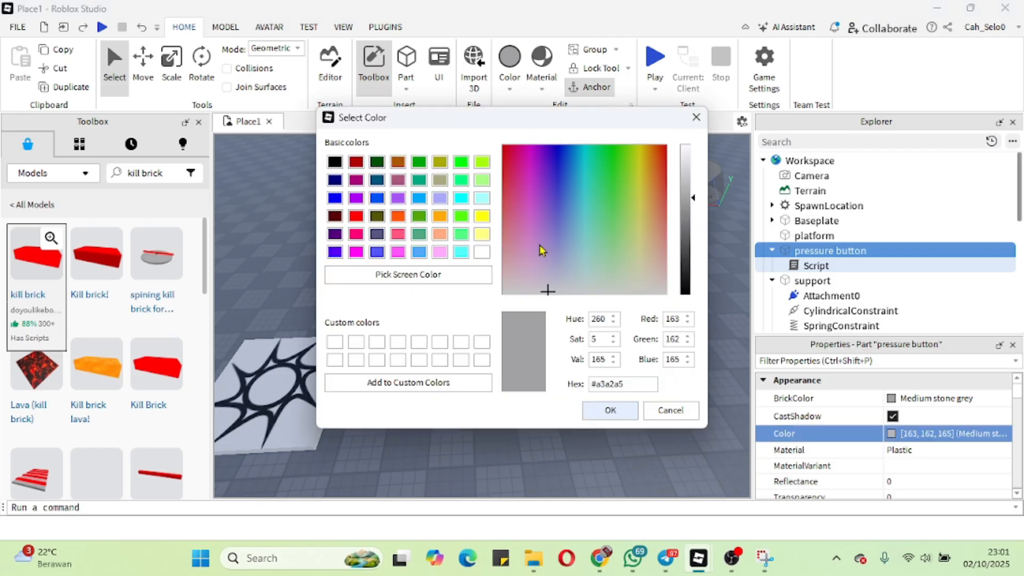
click(481, 235)
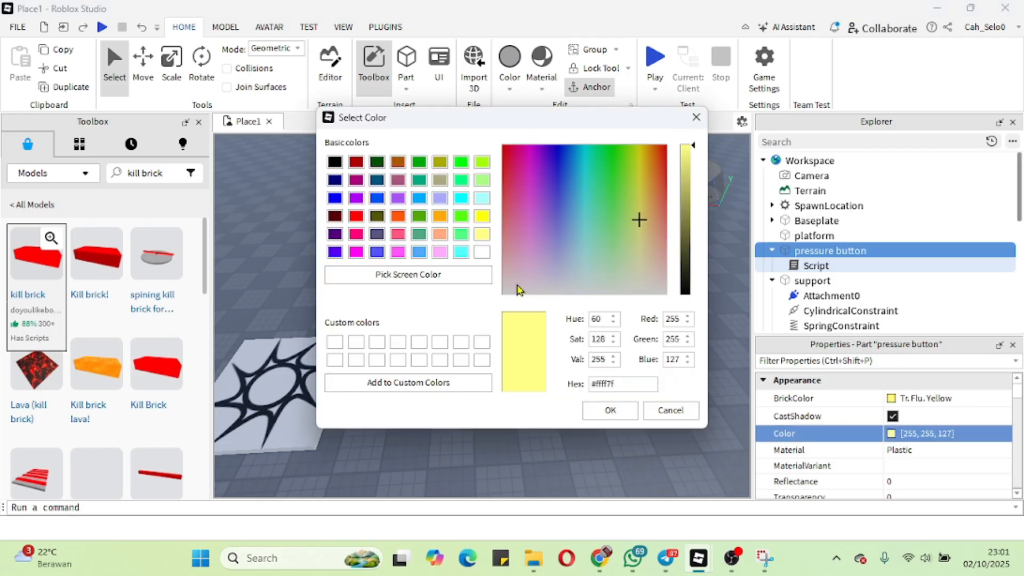
click(609, 410)
click(914, 450)
click(914, 450)
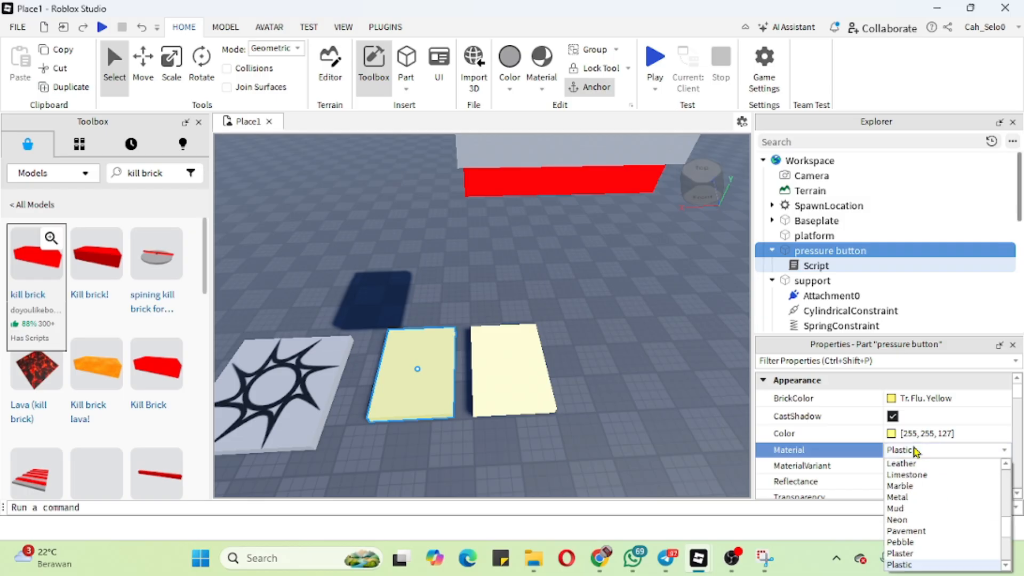
click(911, 521)
Set the spike trap part's material to Neon and its colour to light yellow, #ffff7f.
right_drag(680, 317, 671, 303)
click(571, 209)
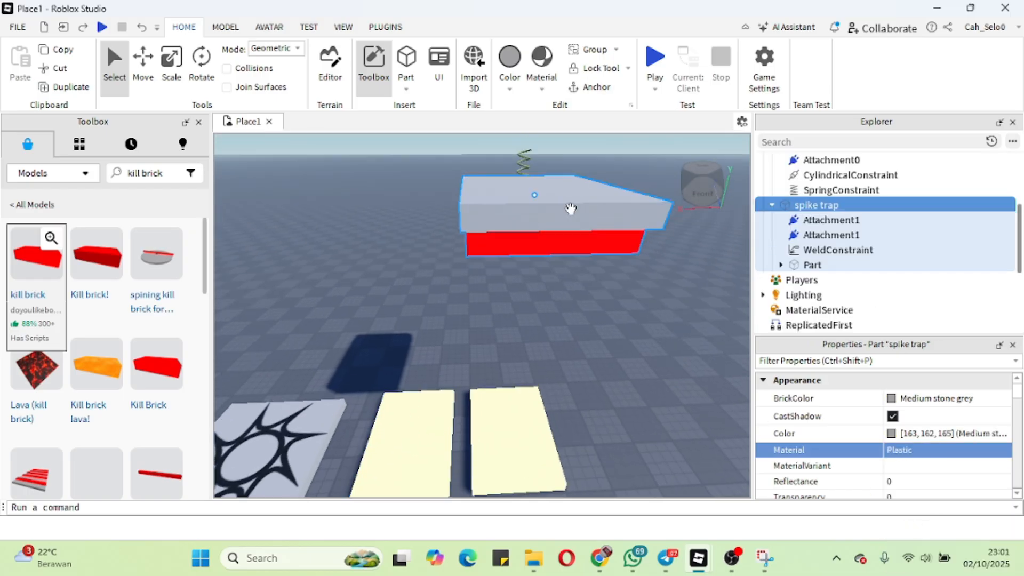
click(902, 453)
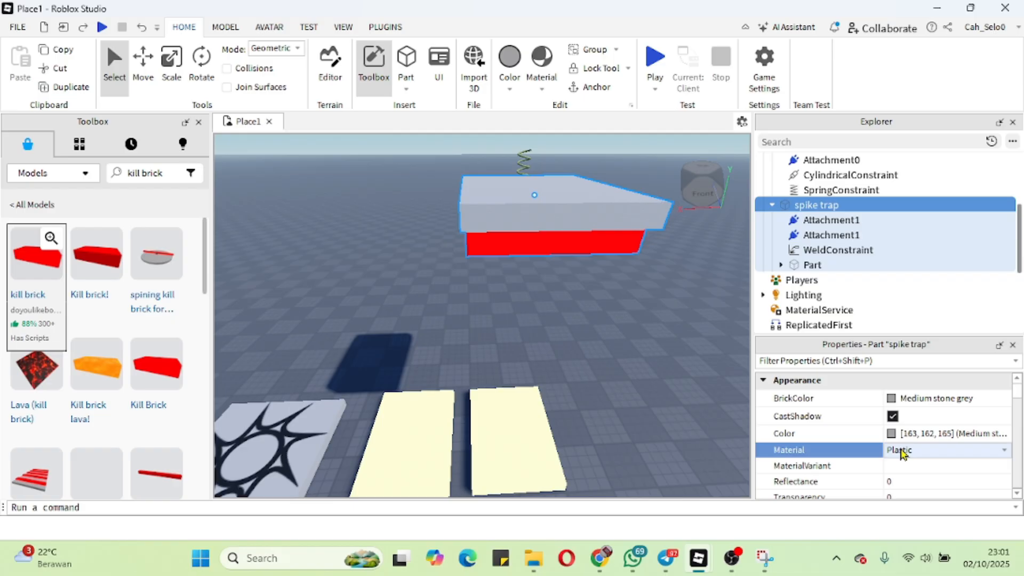
click(902, 452)
click(901, 520)
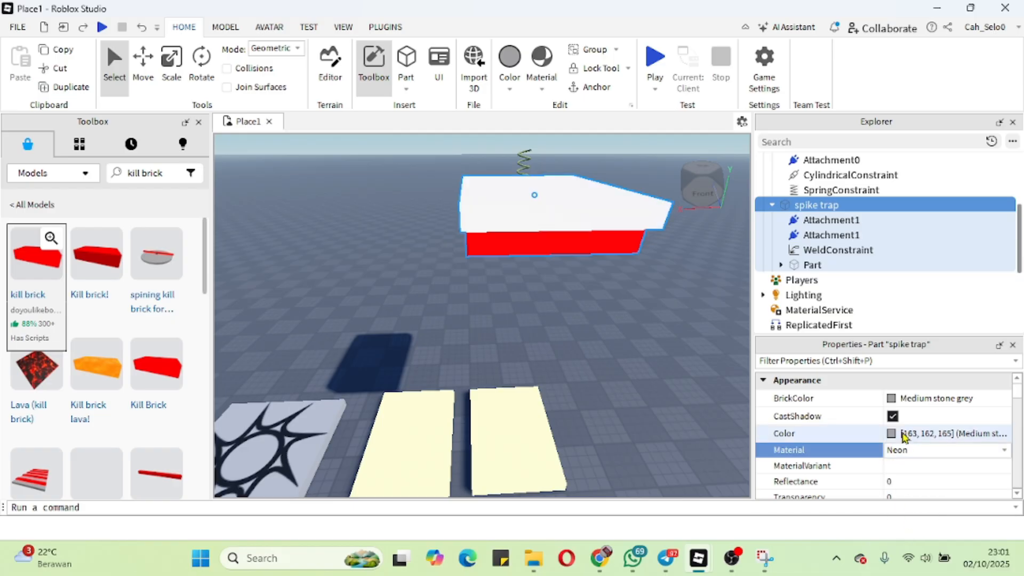
click(892, 432)
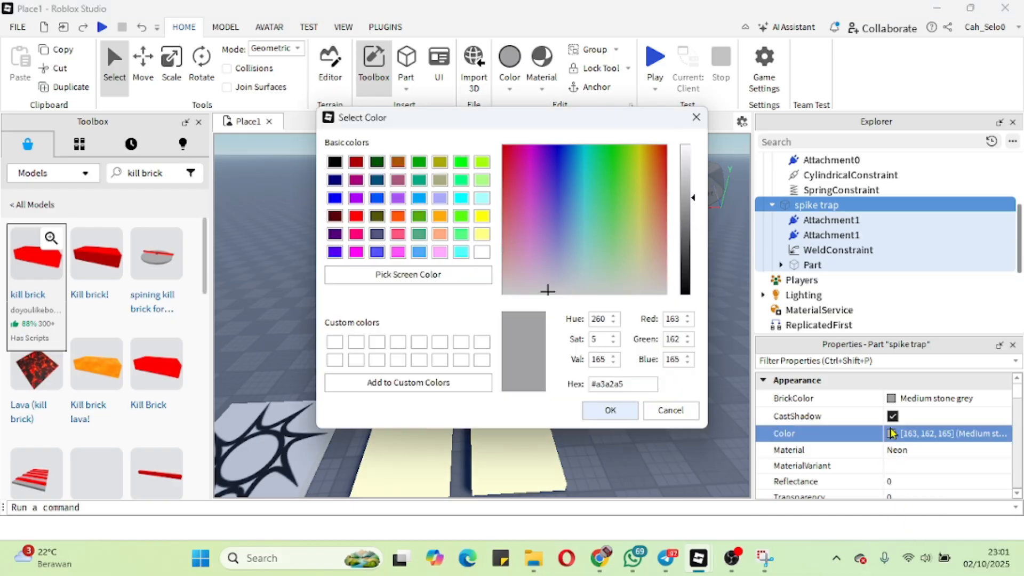
click(487, 234)
click(611, 411)
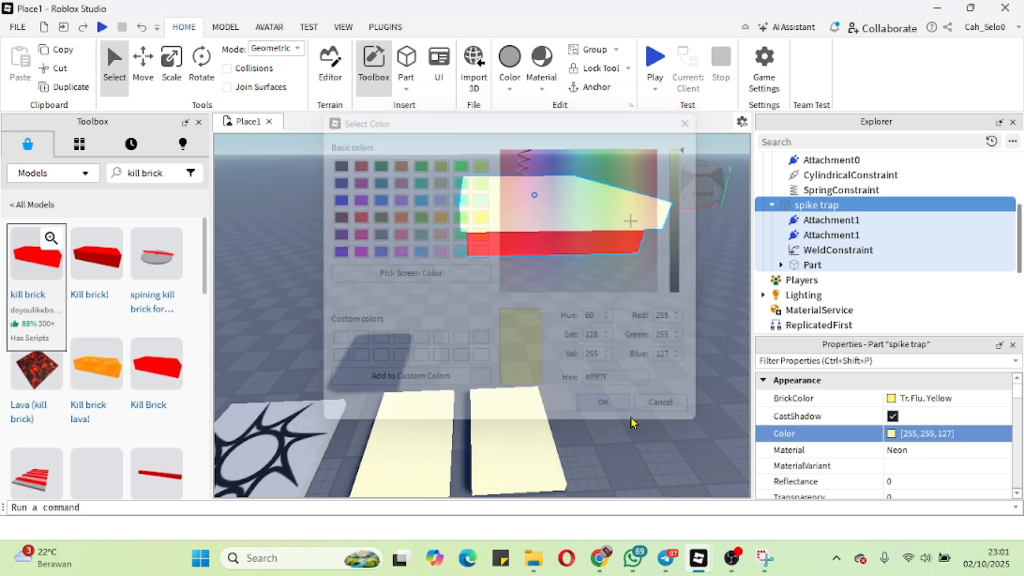
Change the colour of the kill brick under the spike trap to white (255, 255, 255).
click(584, 245)
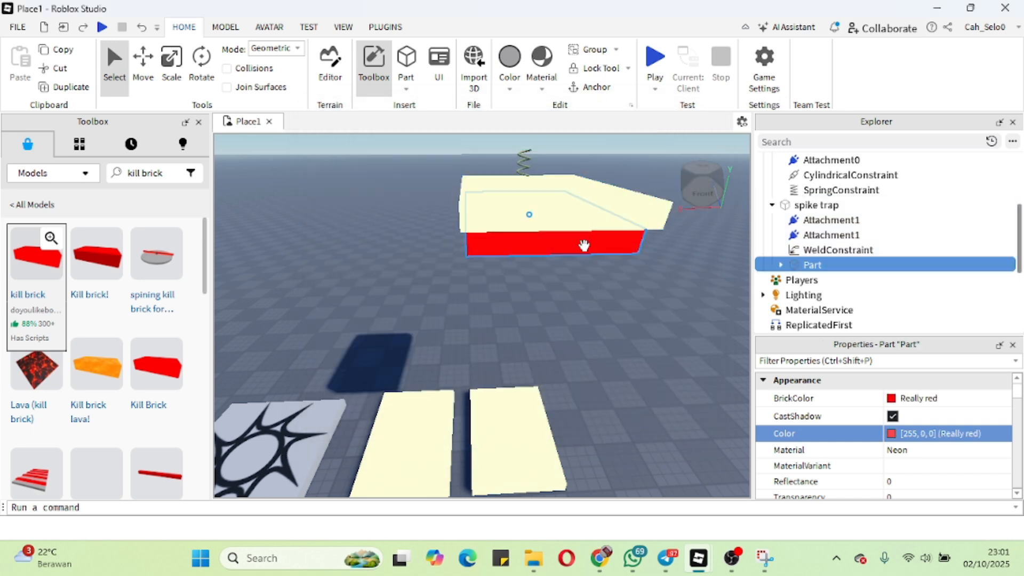
click(890, 434)
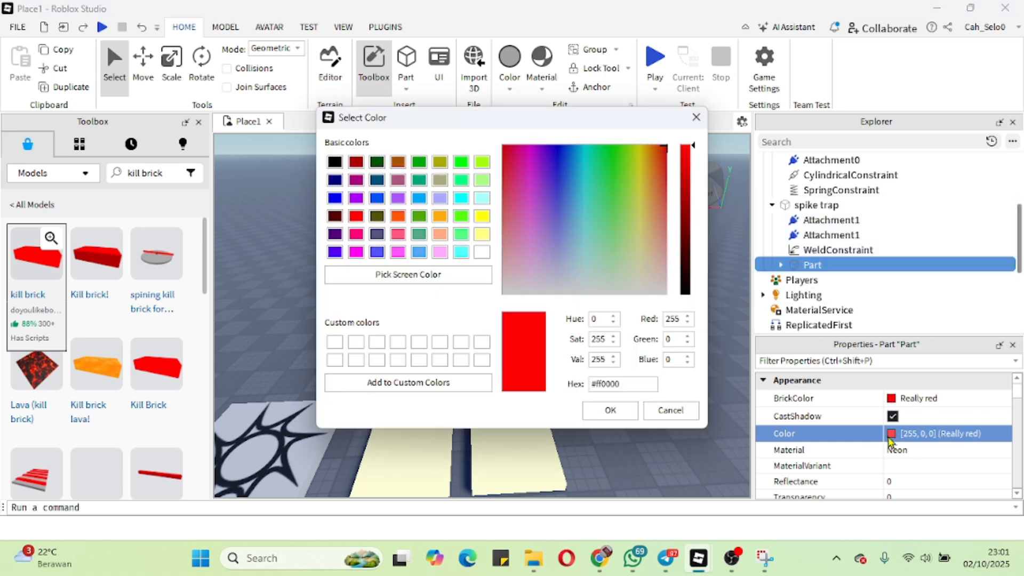
click(480, 255)
click(610, 411)
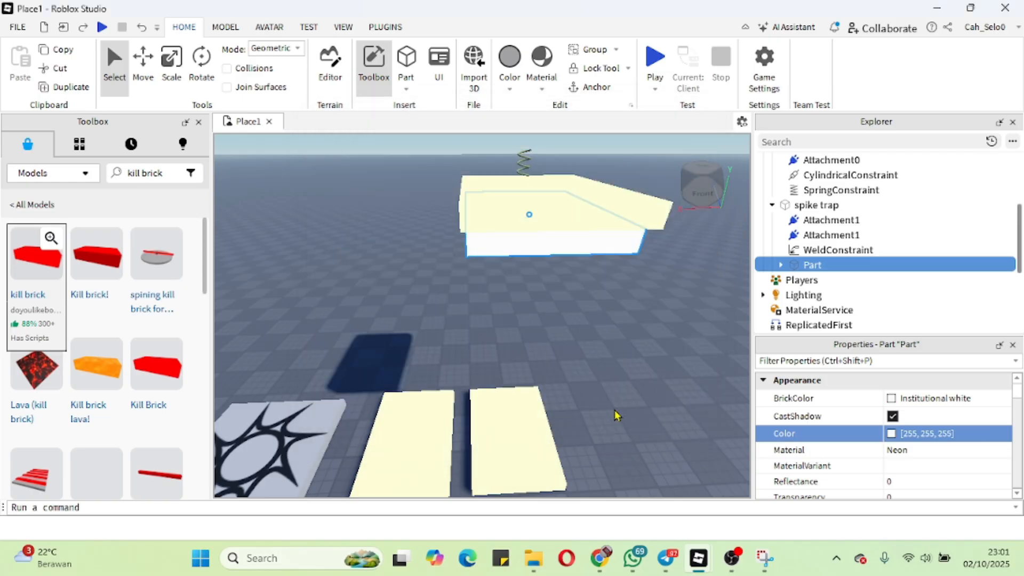
Group the platform, pressure button, support, spike trap and kill brick into one model and rename it trap.
right_drag(670, 291, 671, 293)
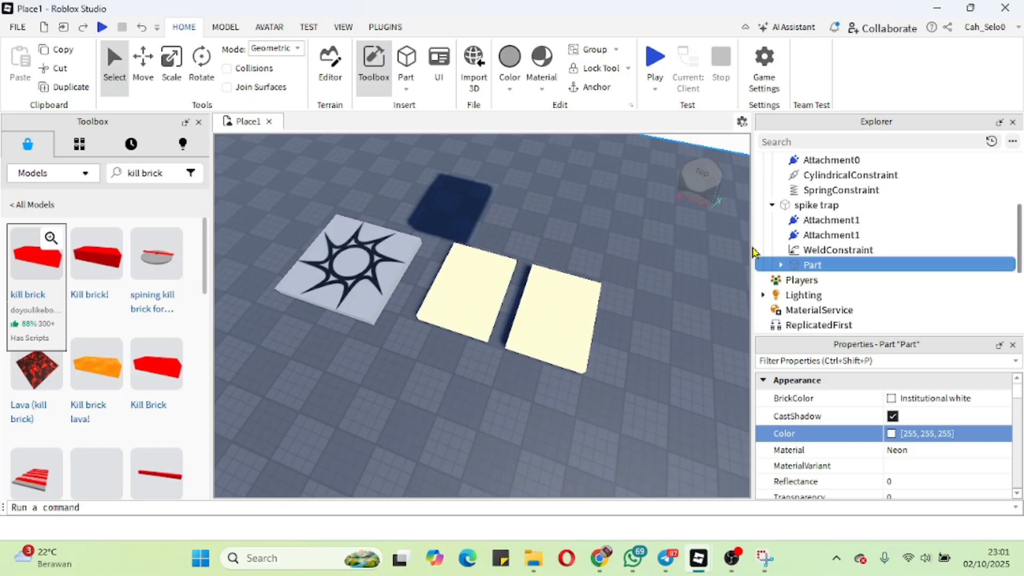
right_drag(736, 281, 736, 281)
scroll(736, 281, down, 3)
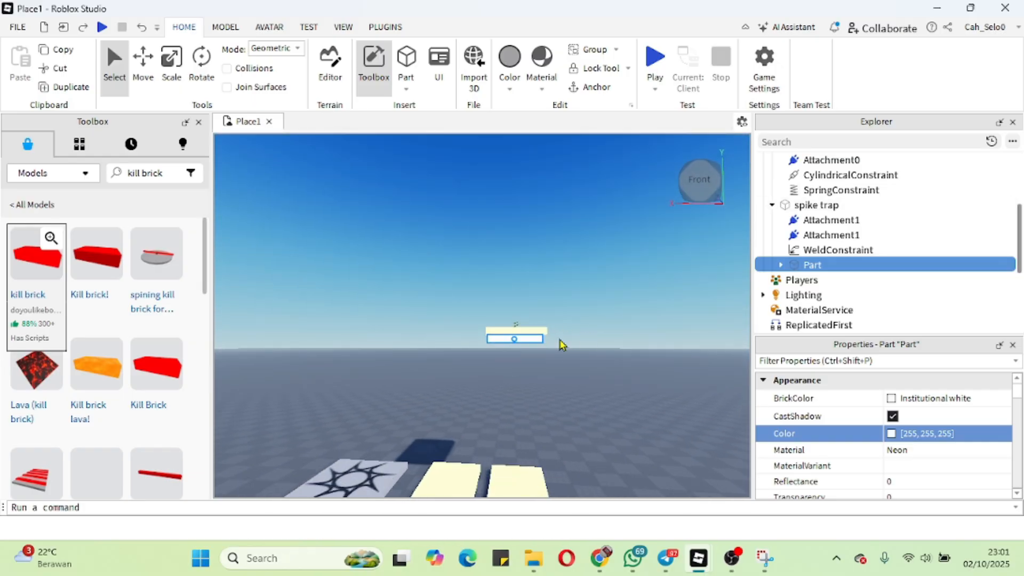
drag(414, 288, 570, 509)
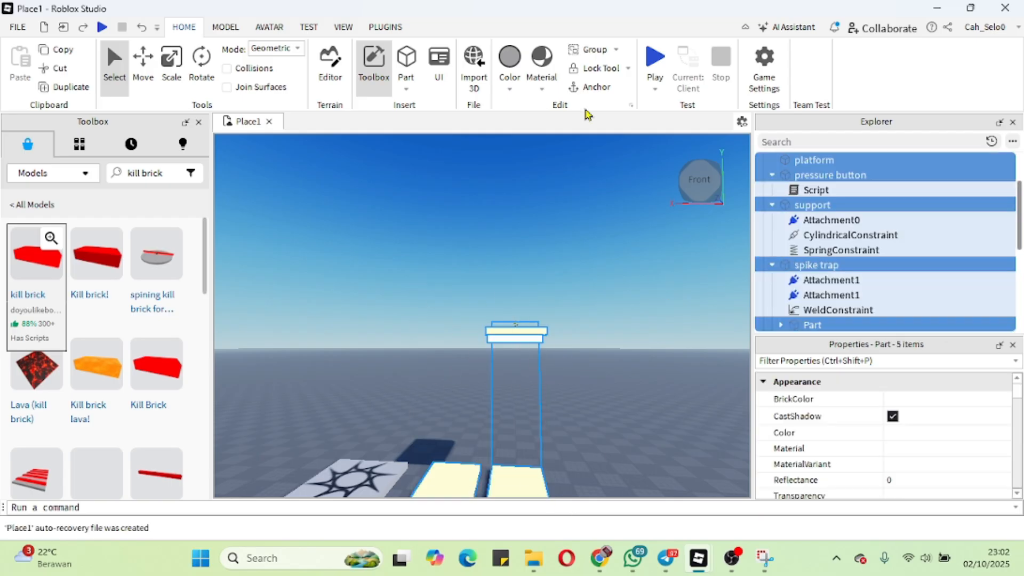
click(591, 50)
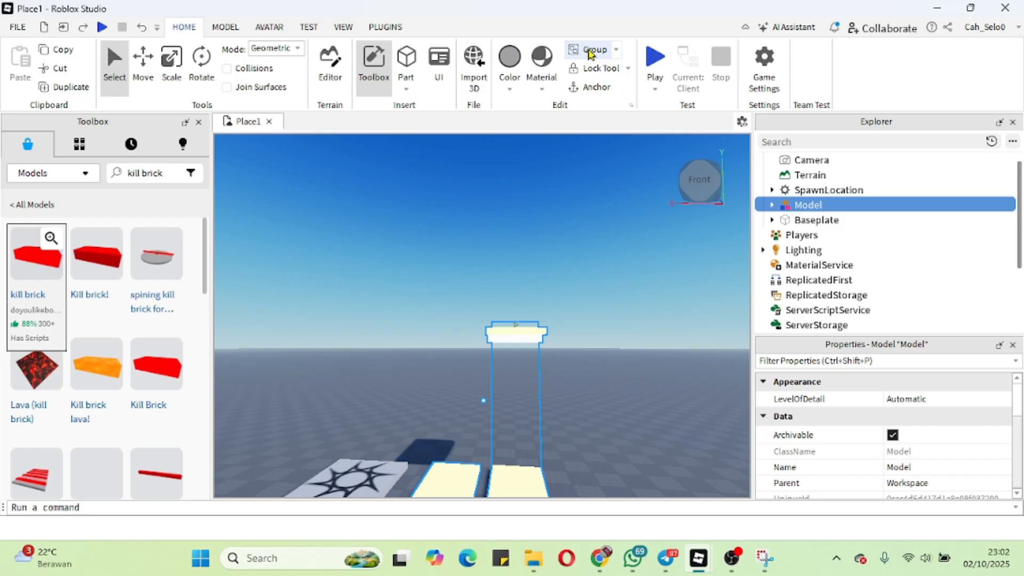
right_click(803, 205)
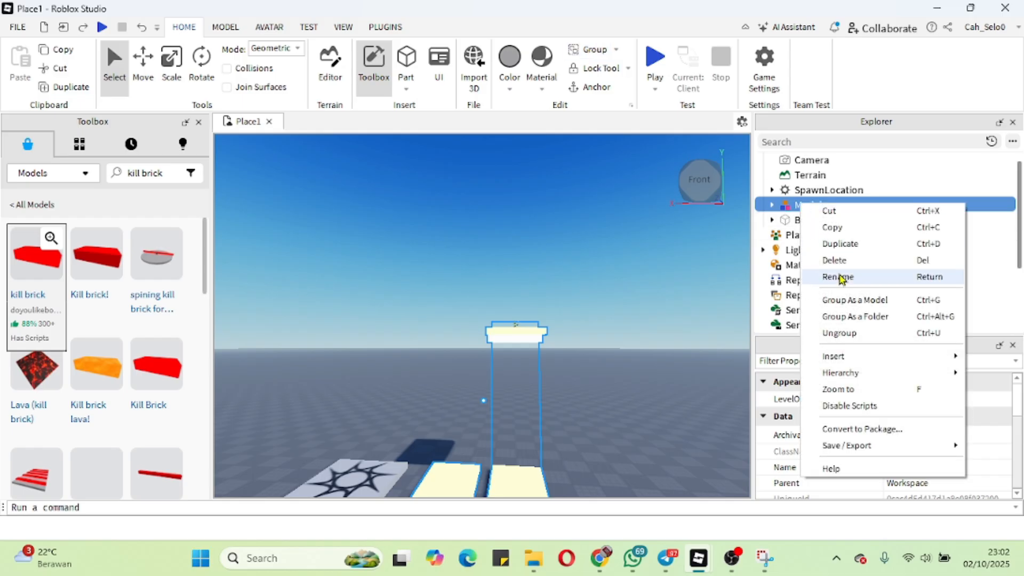
click(838, 277)
text(trap)
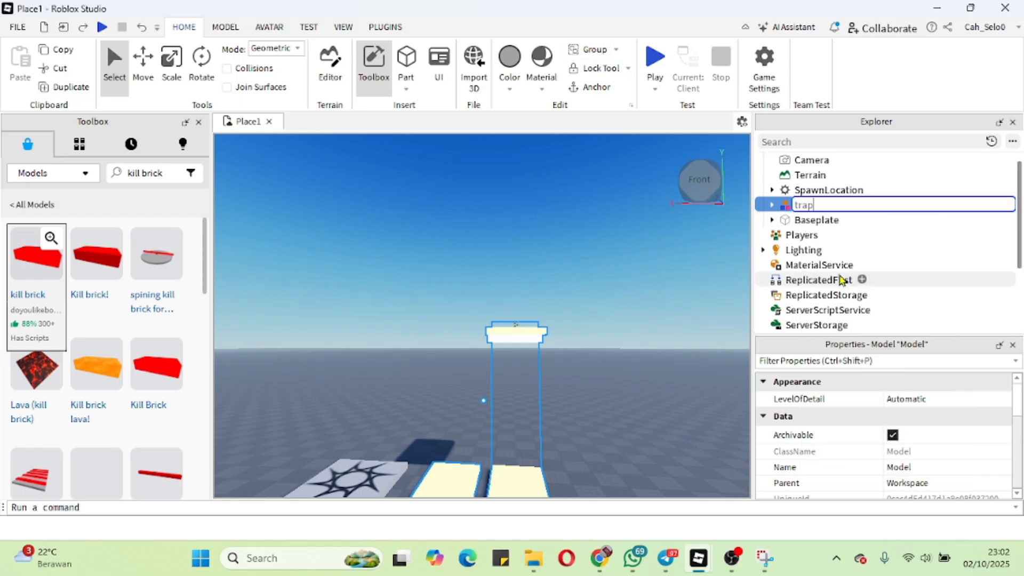
key(Return)
Copy the trap model.
right_drag(638, 368, 639, 368)
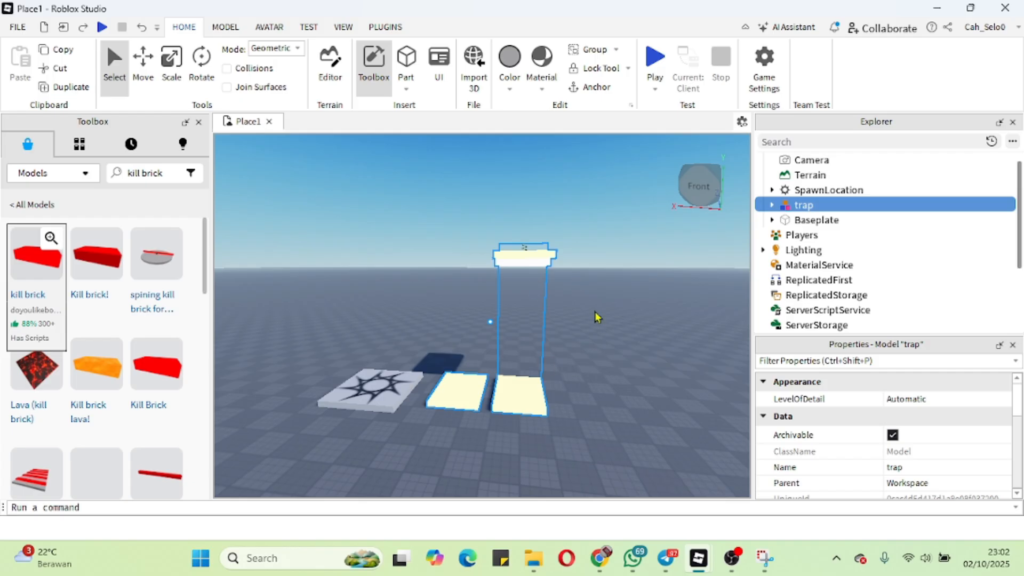
right_drag(590, 348, 591, 348)
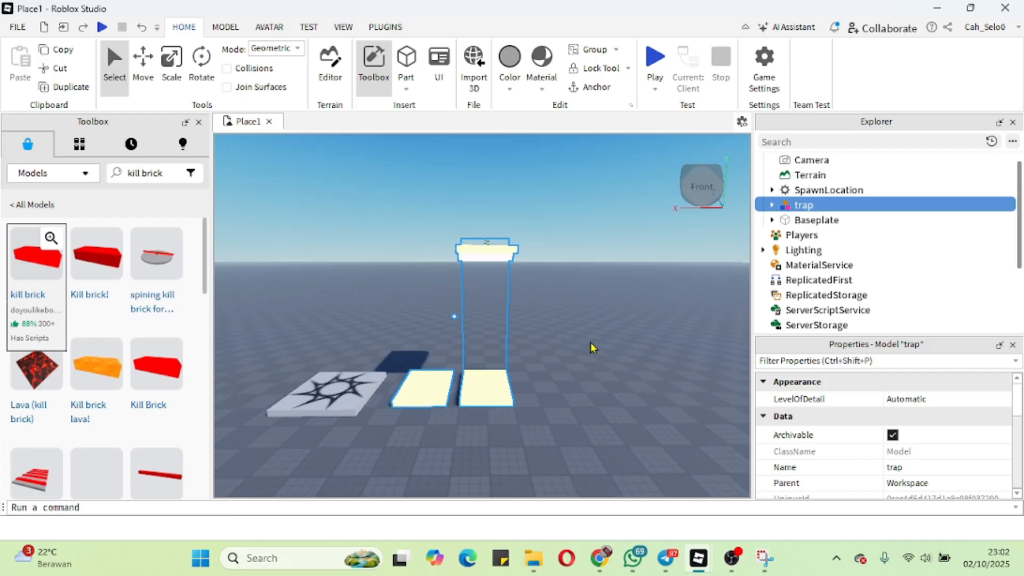
click(419, 301)
click(471, 316)
right_click(810, 213)
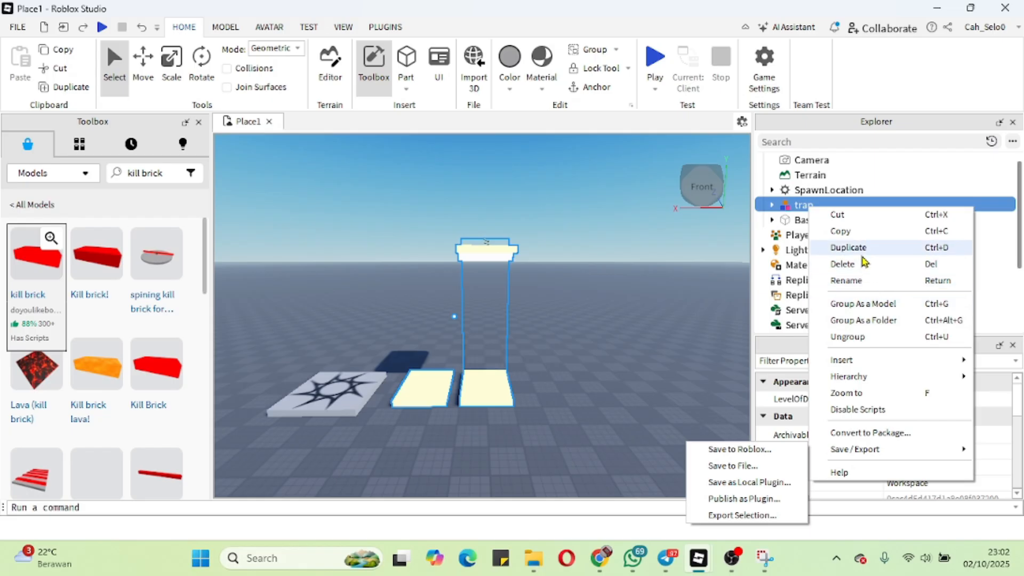
click(853, 232)
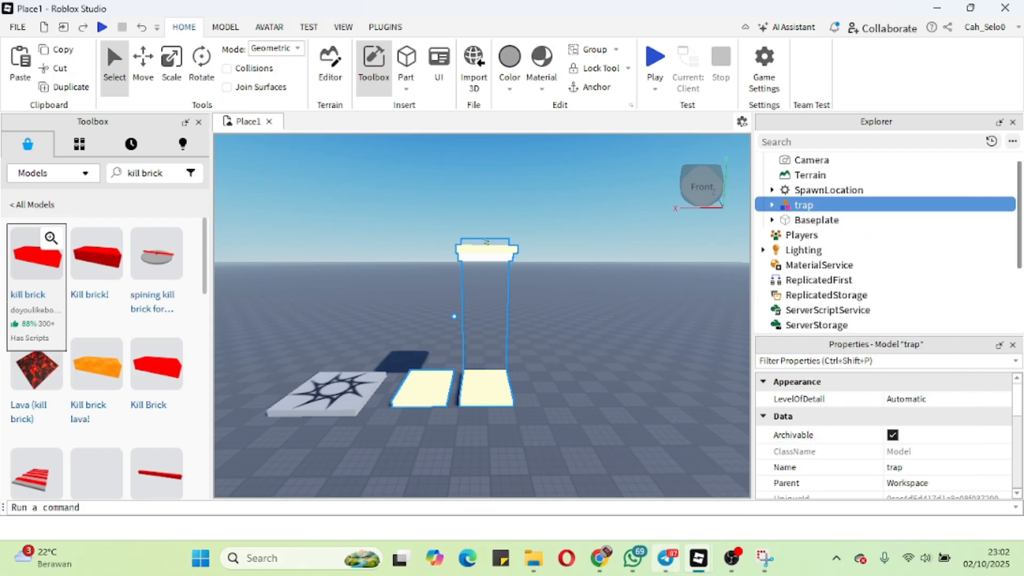
Switch to the Misi Game Platfomer place and show its Explorer and Properties windows.
mouse_move(703, 564)
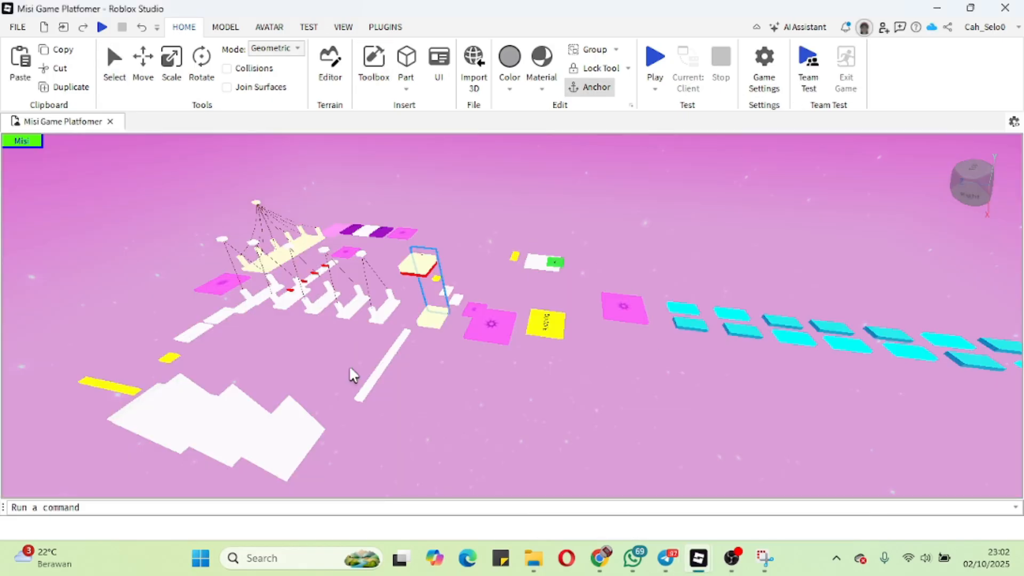
right_drag(649, 346, 649, 347)
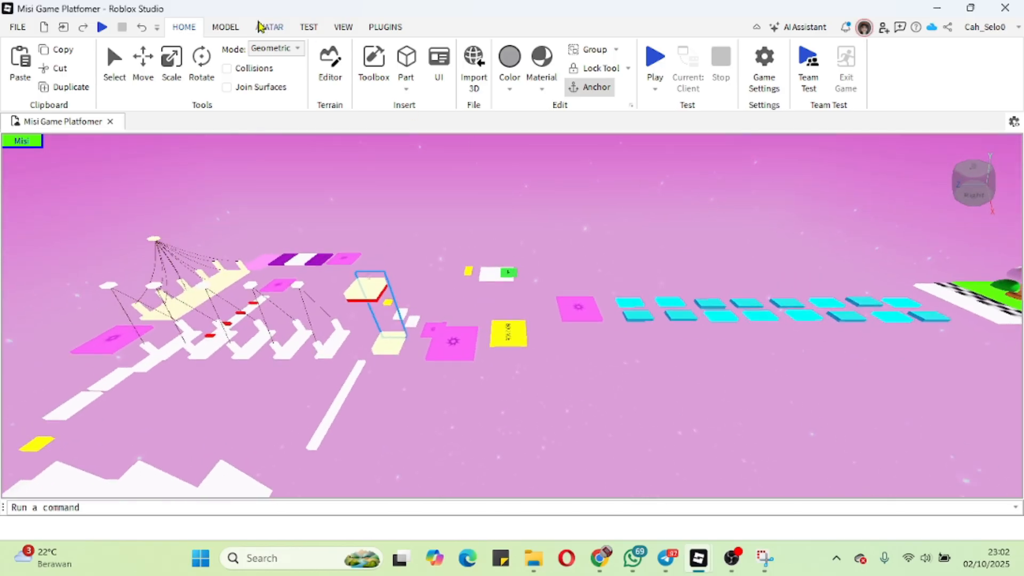
click(347, 29)
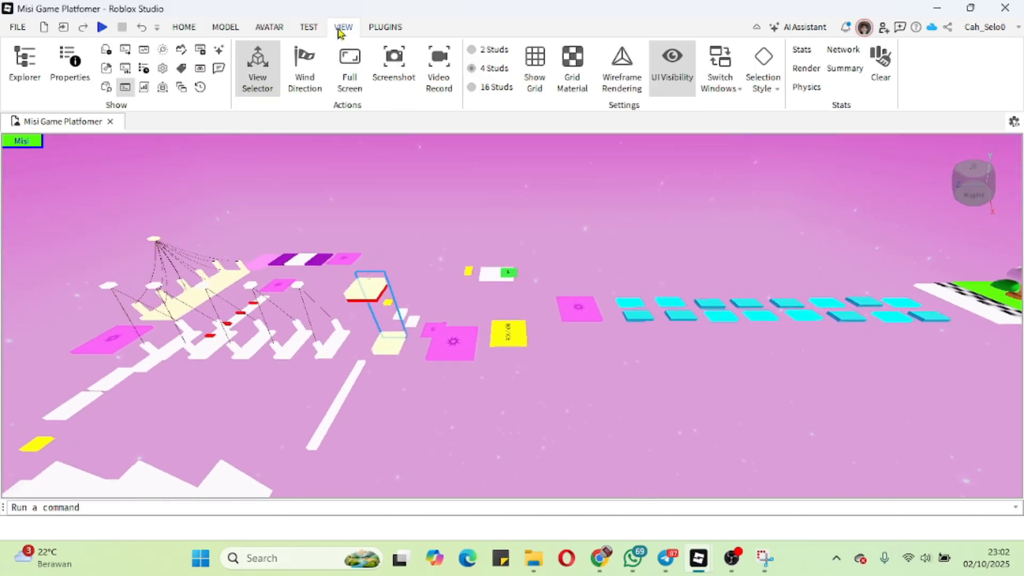
click(19, 76)
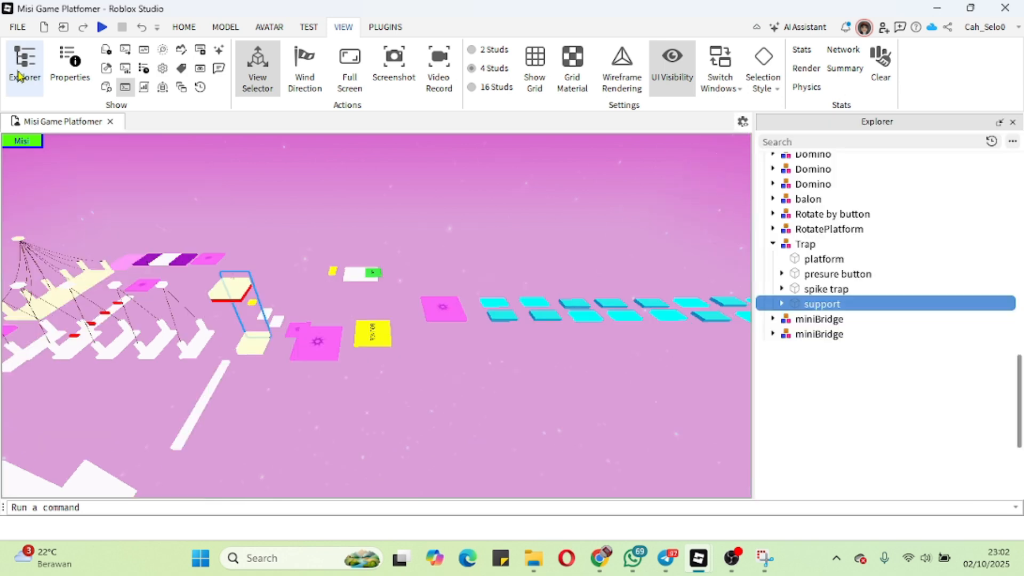
click(74, 75)
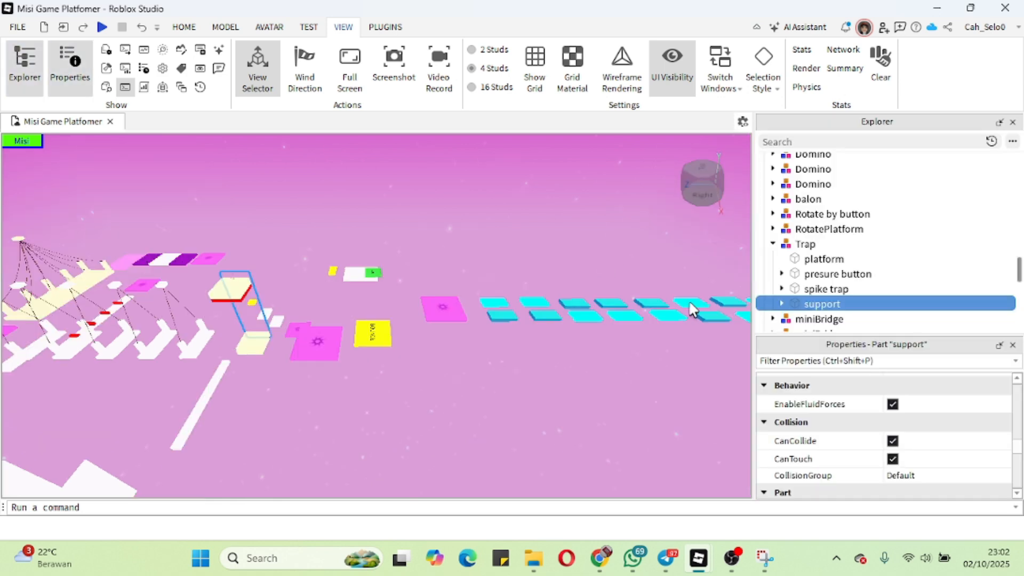
Paste the copied trap model into the Workspace of the Misi Game Platfomer place.
scroll(854, 216, up, 10)
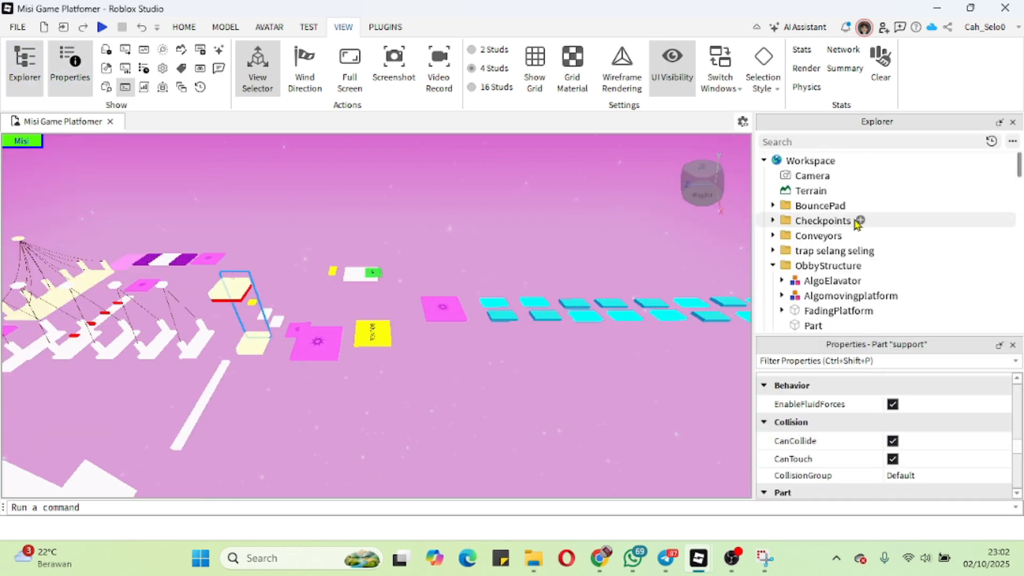
click(807, 162)
right_click(807, 161)
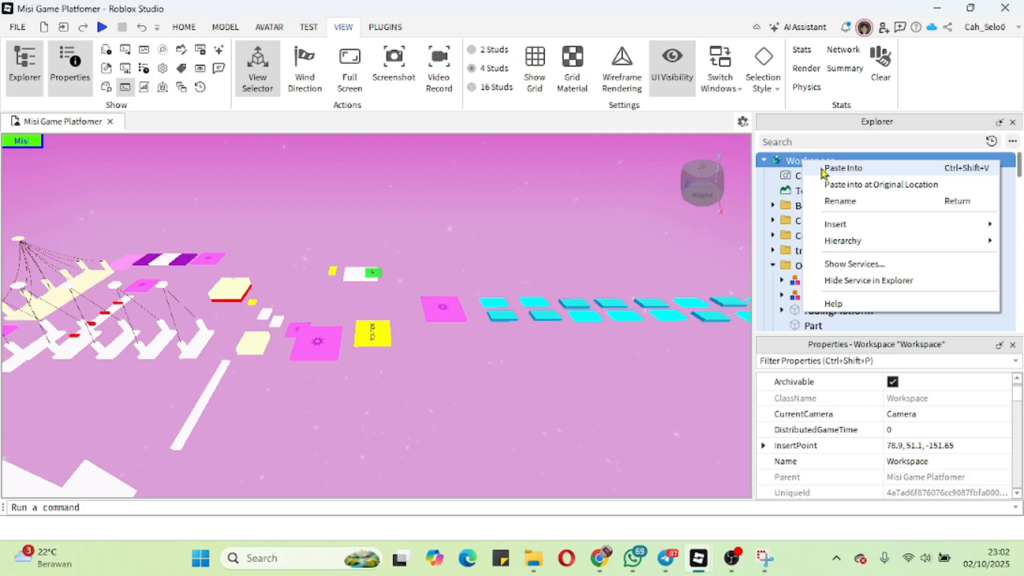
click(822, 169)
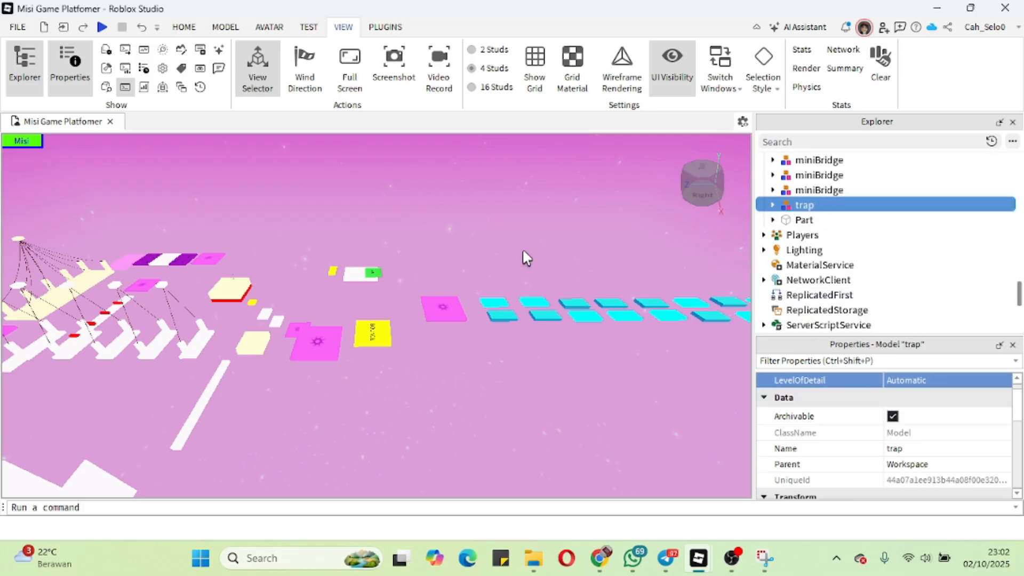
Inspect the pasted trap model beside the trophy finish area and delete it from the Workspace.
right_drag(407, 224, 405, 223)
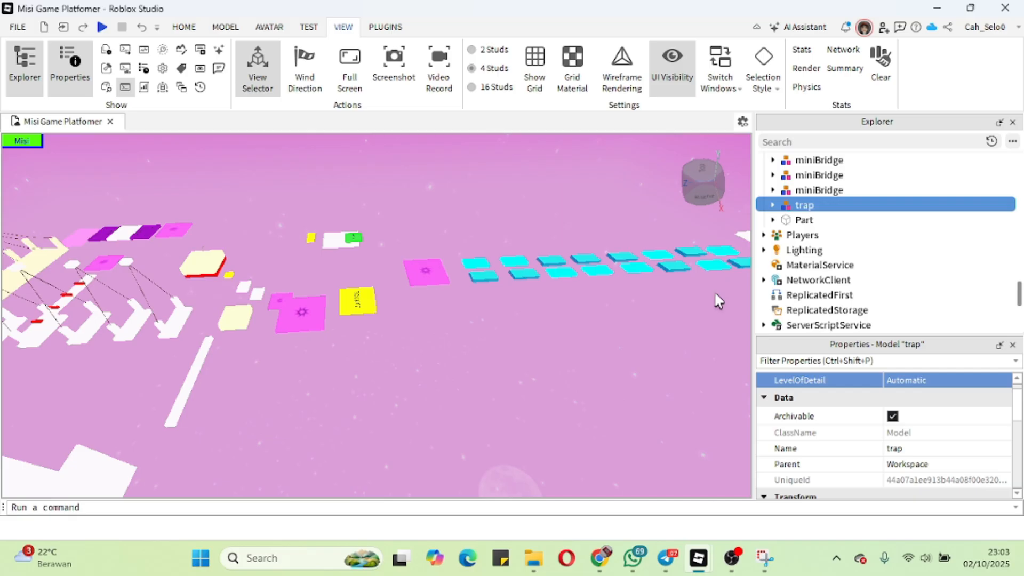
key(f)
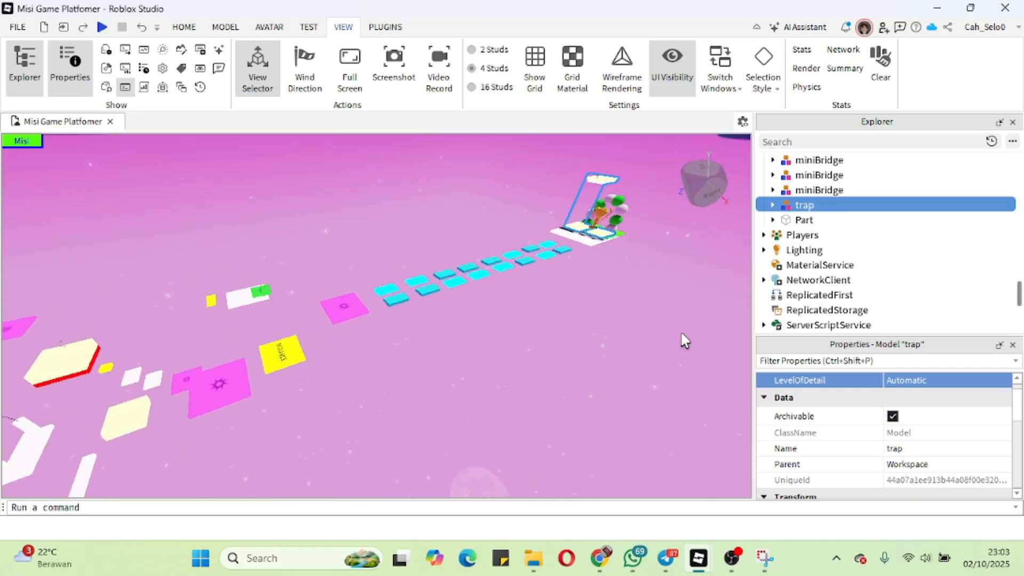
mouse_move(601, 225)
right_down()
mouse_move(602, 233)
mouse_move(600, 224)
right_up()
key(w)
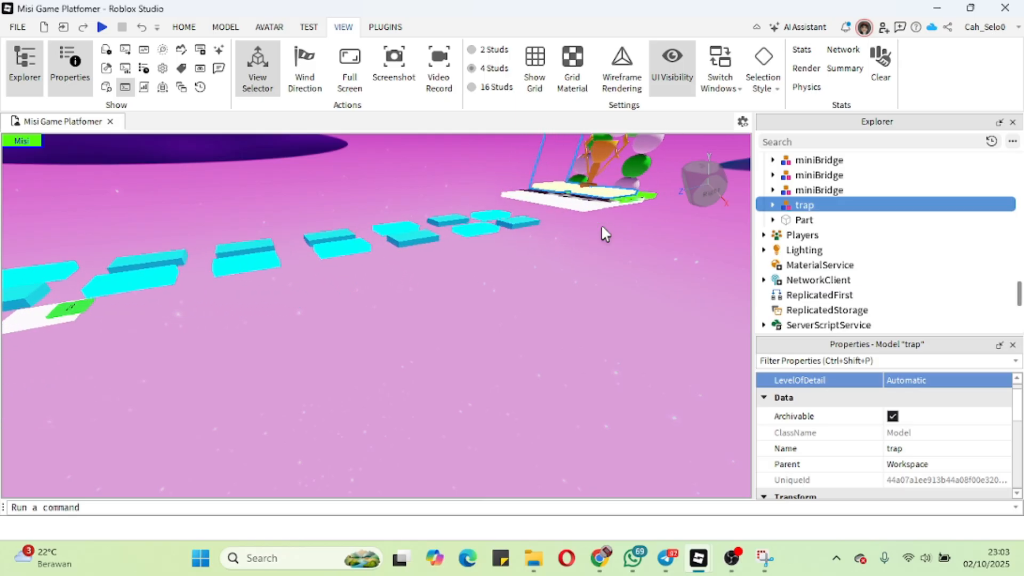
right_drag(601, 224, 600, 224)
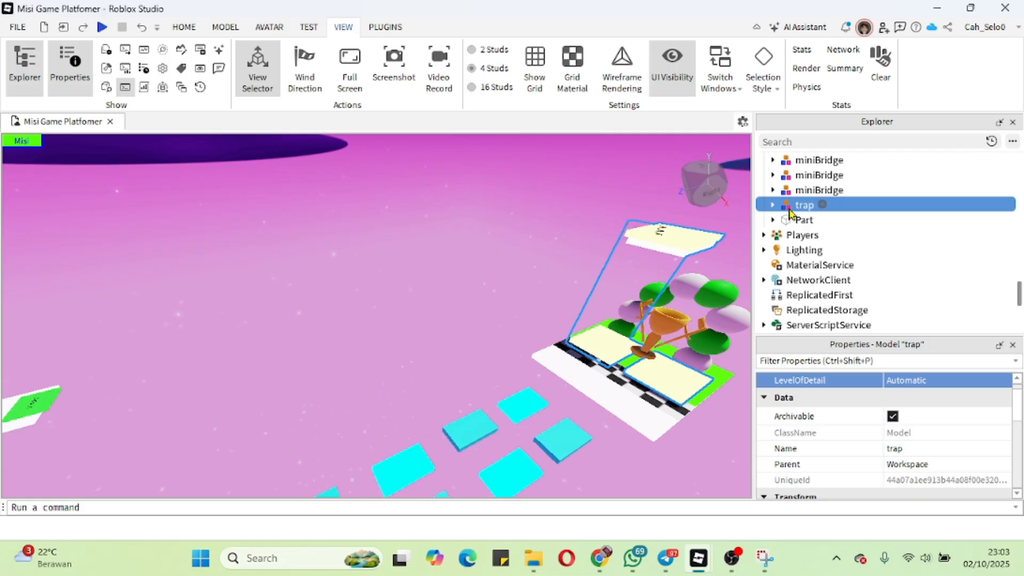
key(Delete)
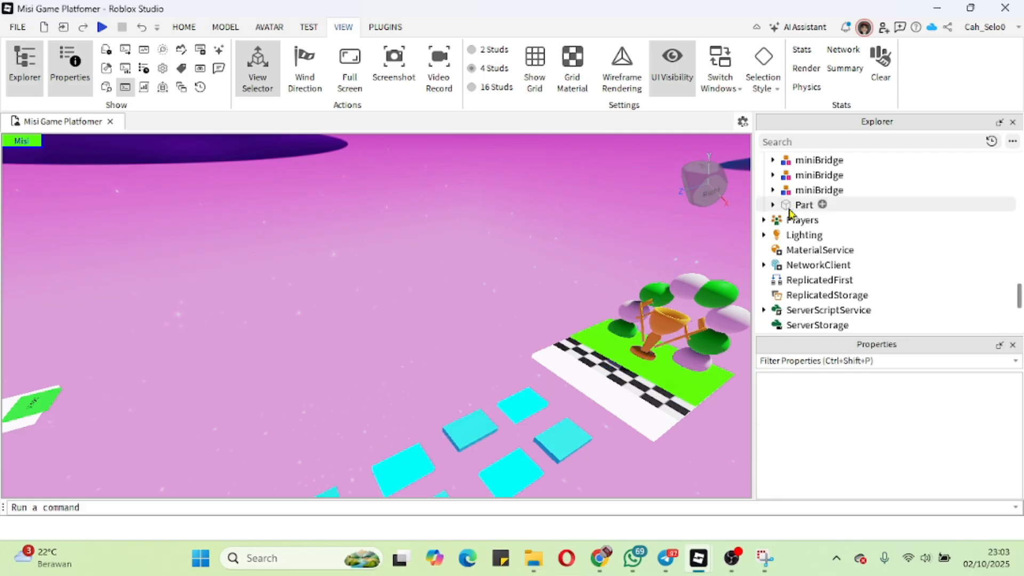
right_drag(435, 310, 436, 313)
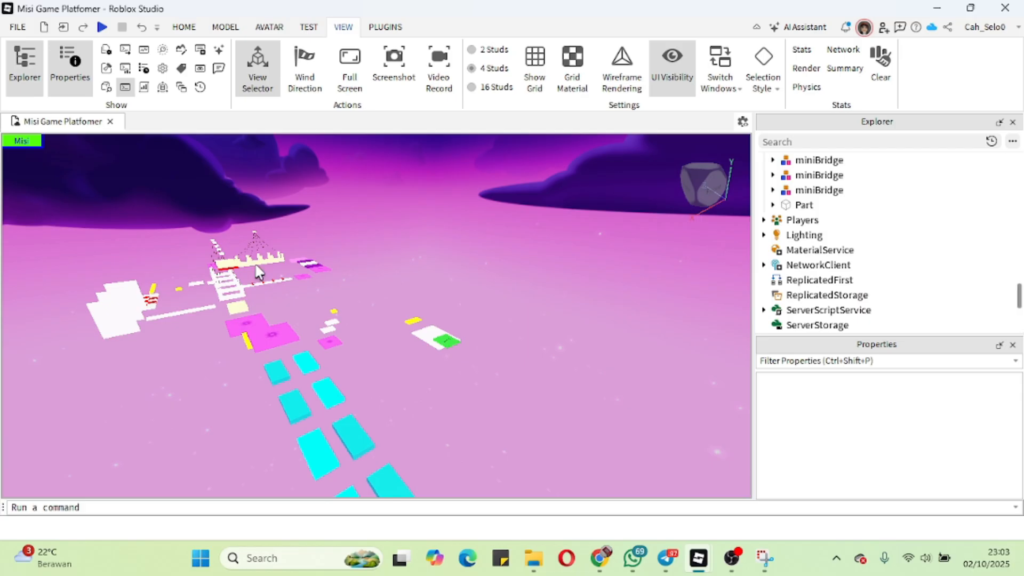